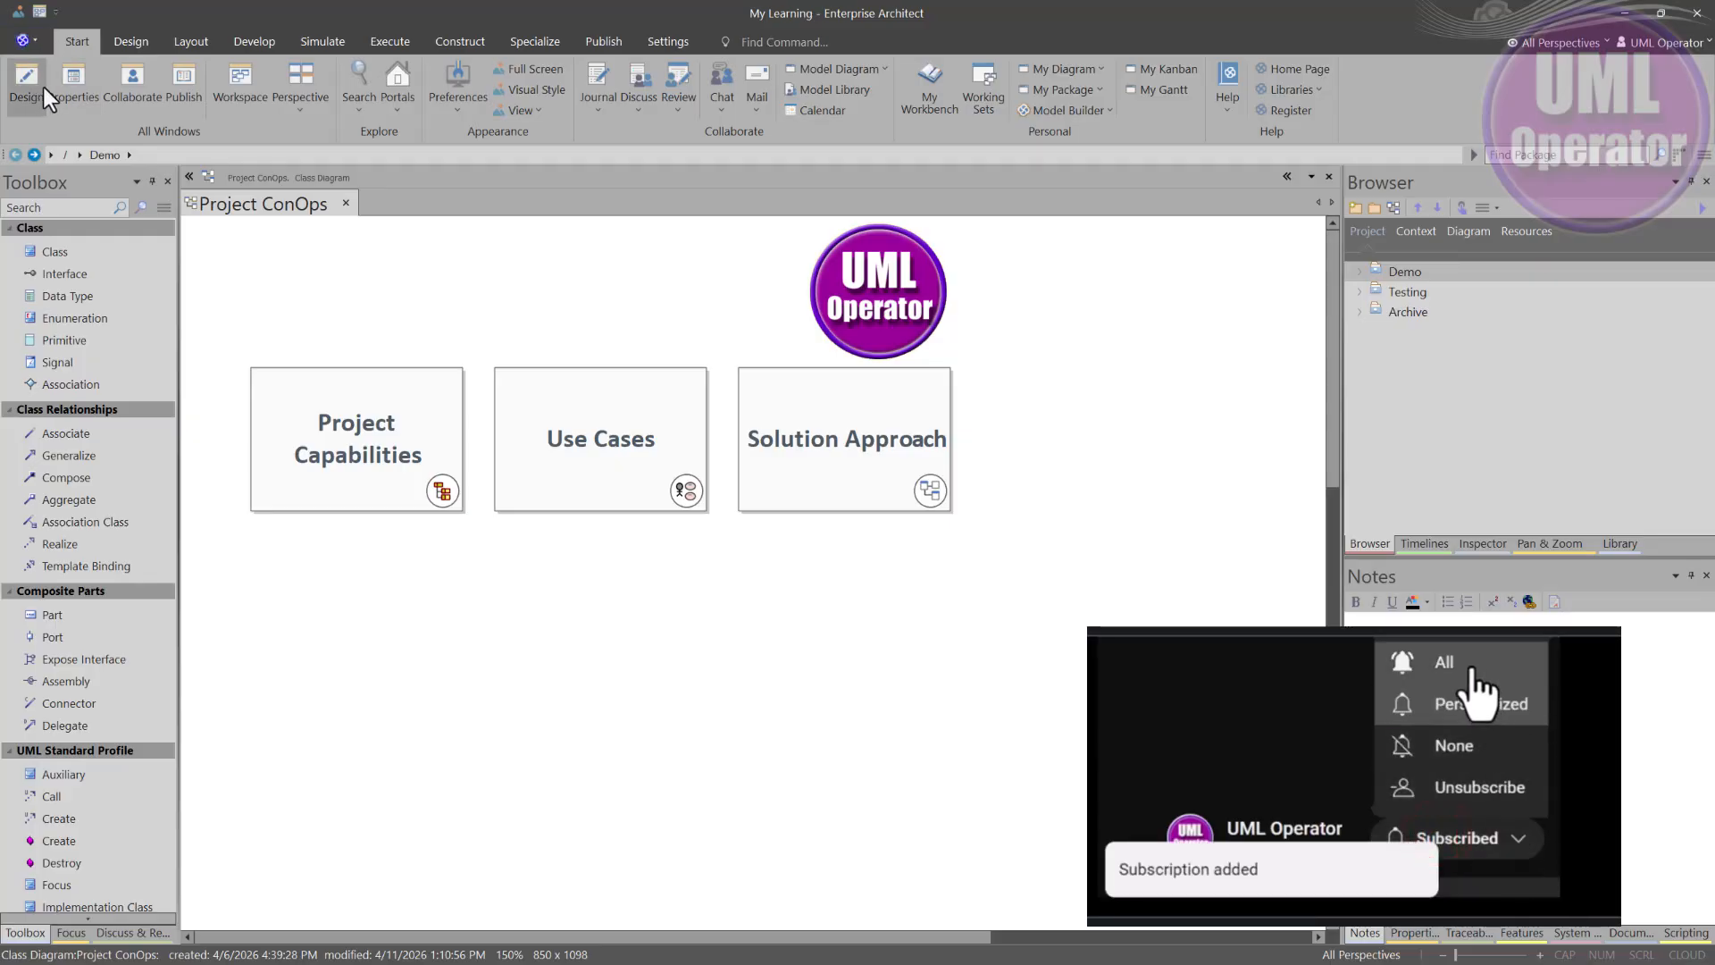
- Apply the Default workspace layout and open the model search
click(237, 78)
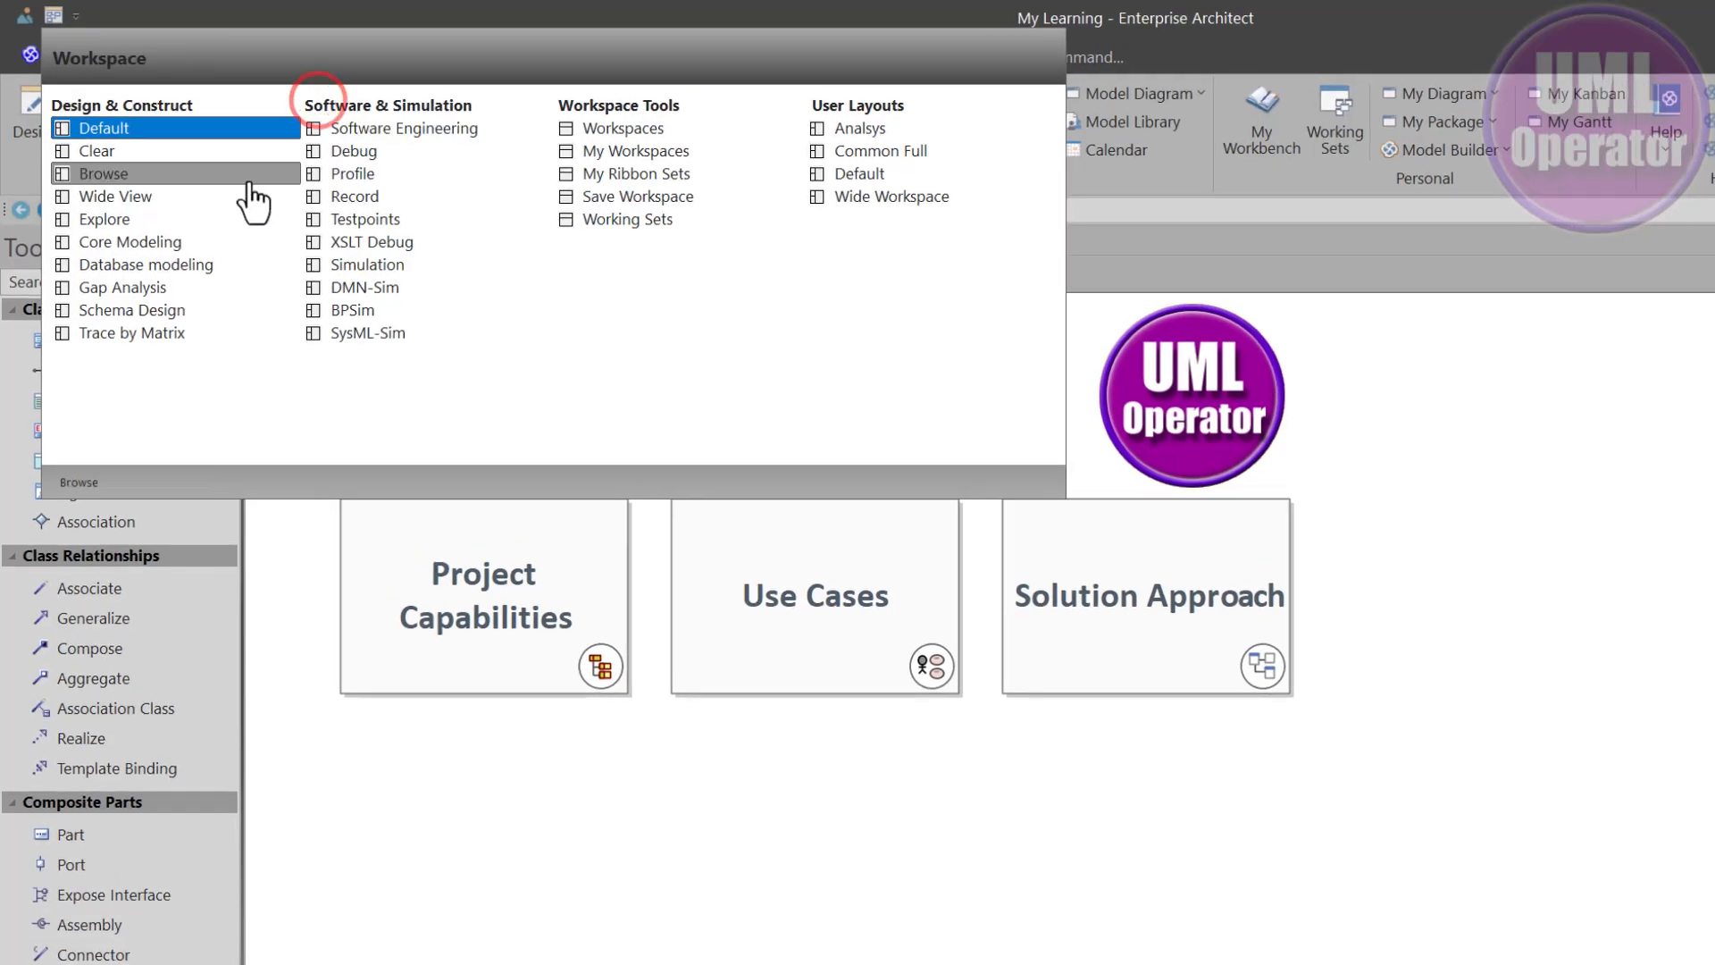
click(138, 130)
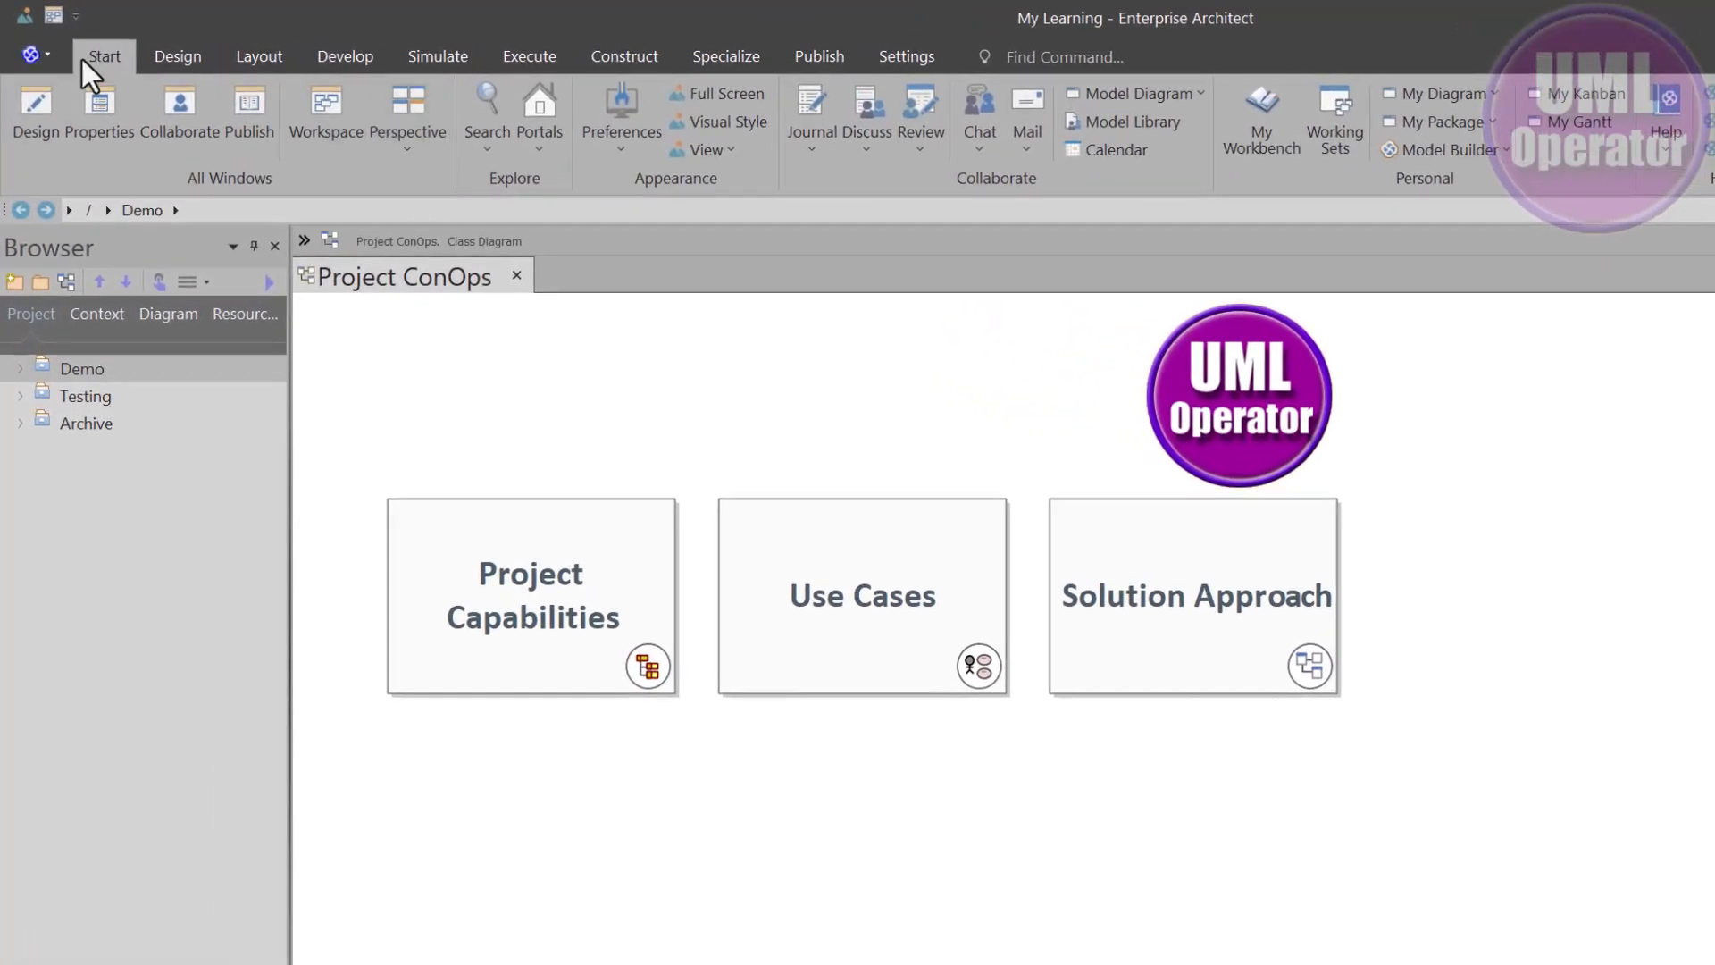
click(100, 57)
click(477, 111)
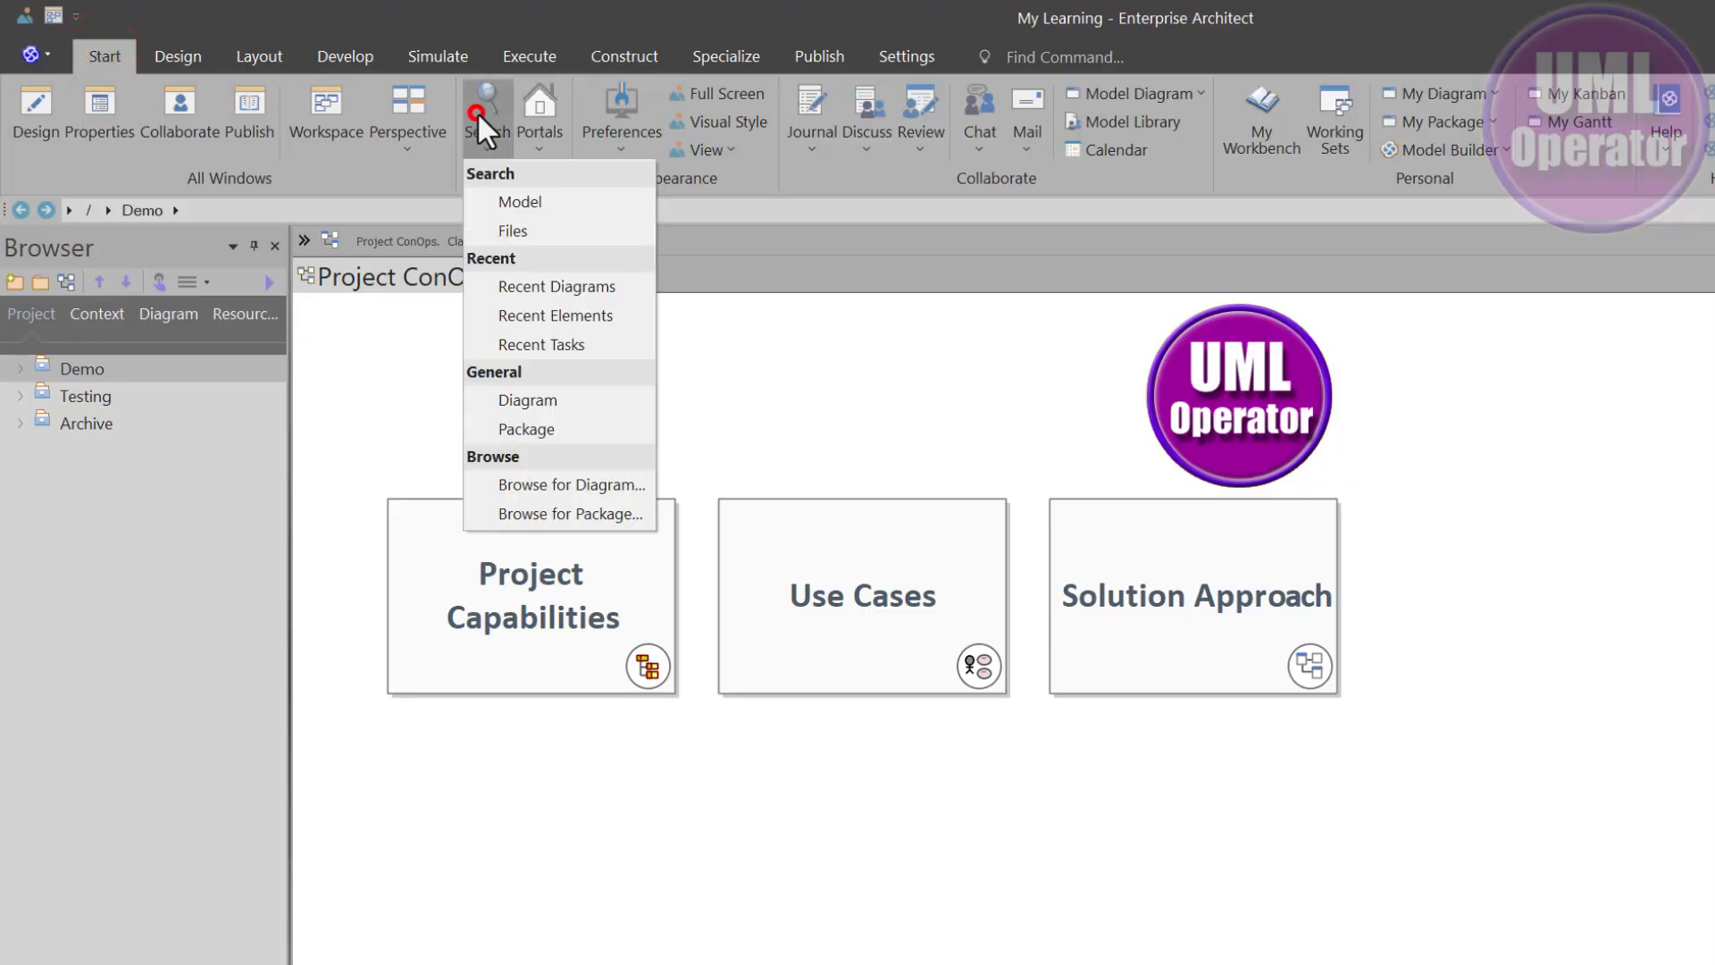
click(523, 203)
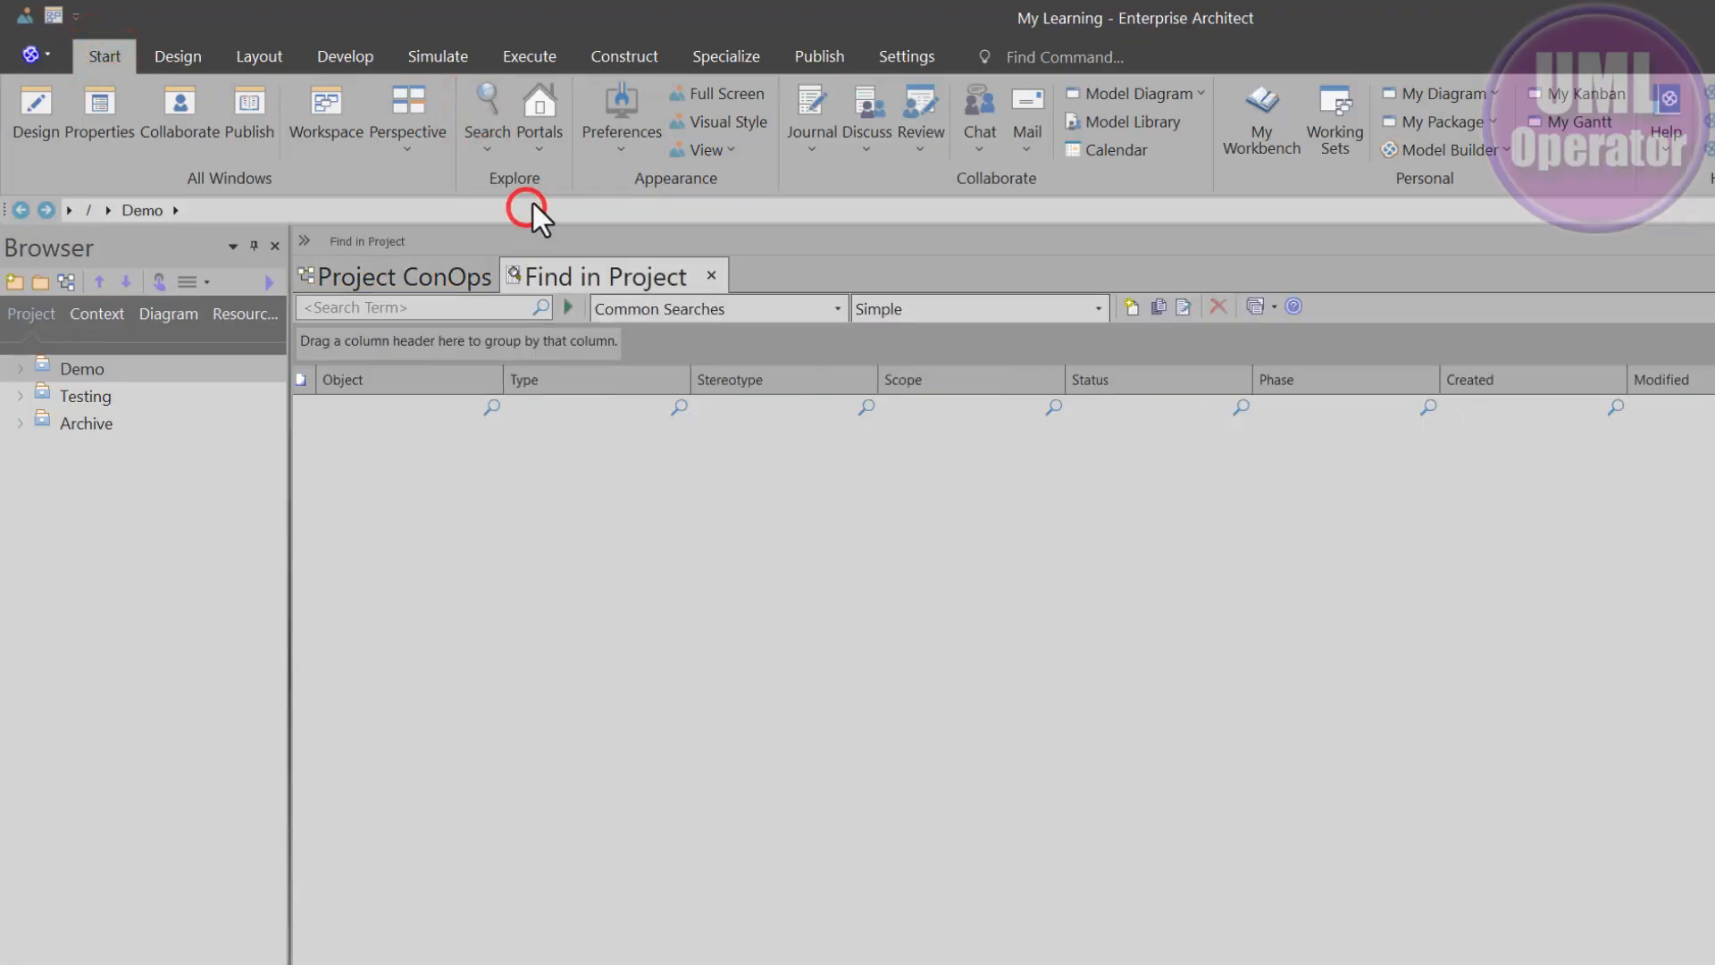
- Set the search category to Requirements and list the searches it offers
click(623, 307)
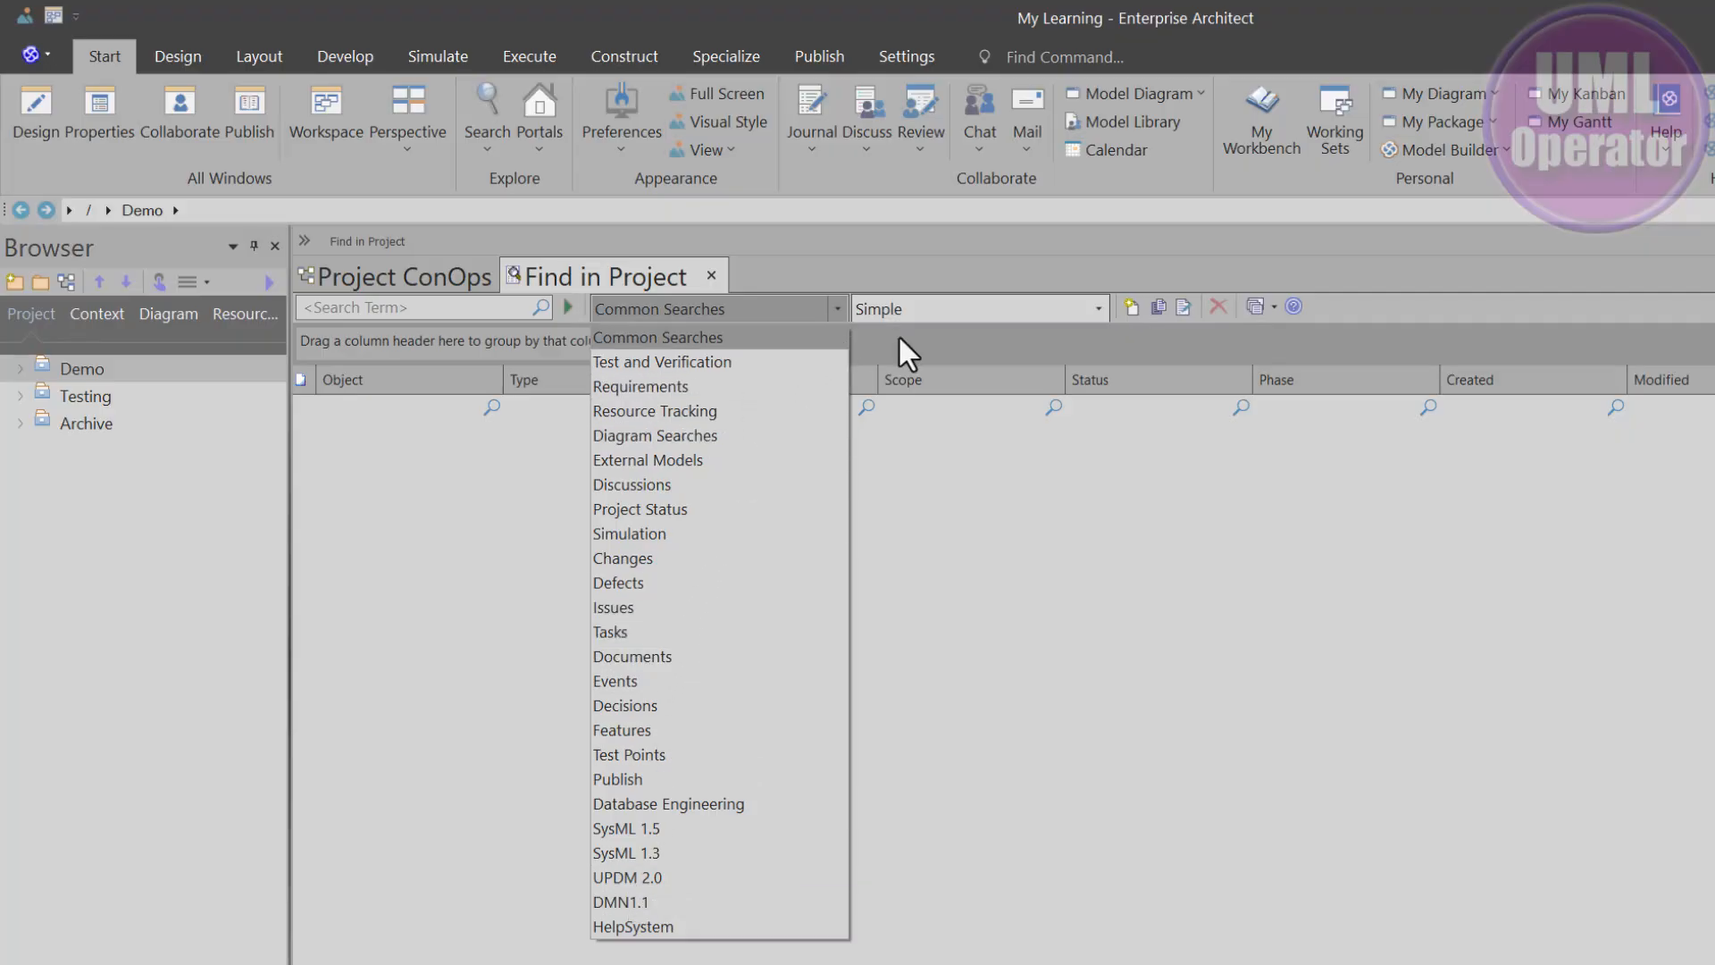
click(672, 384)
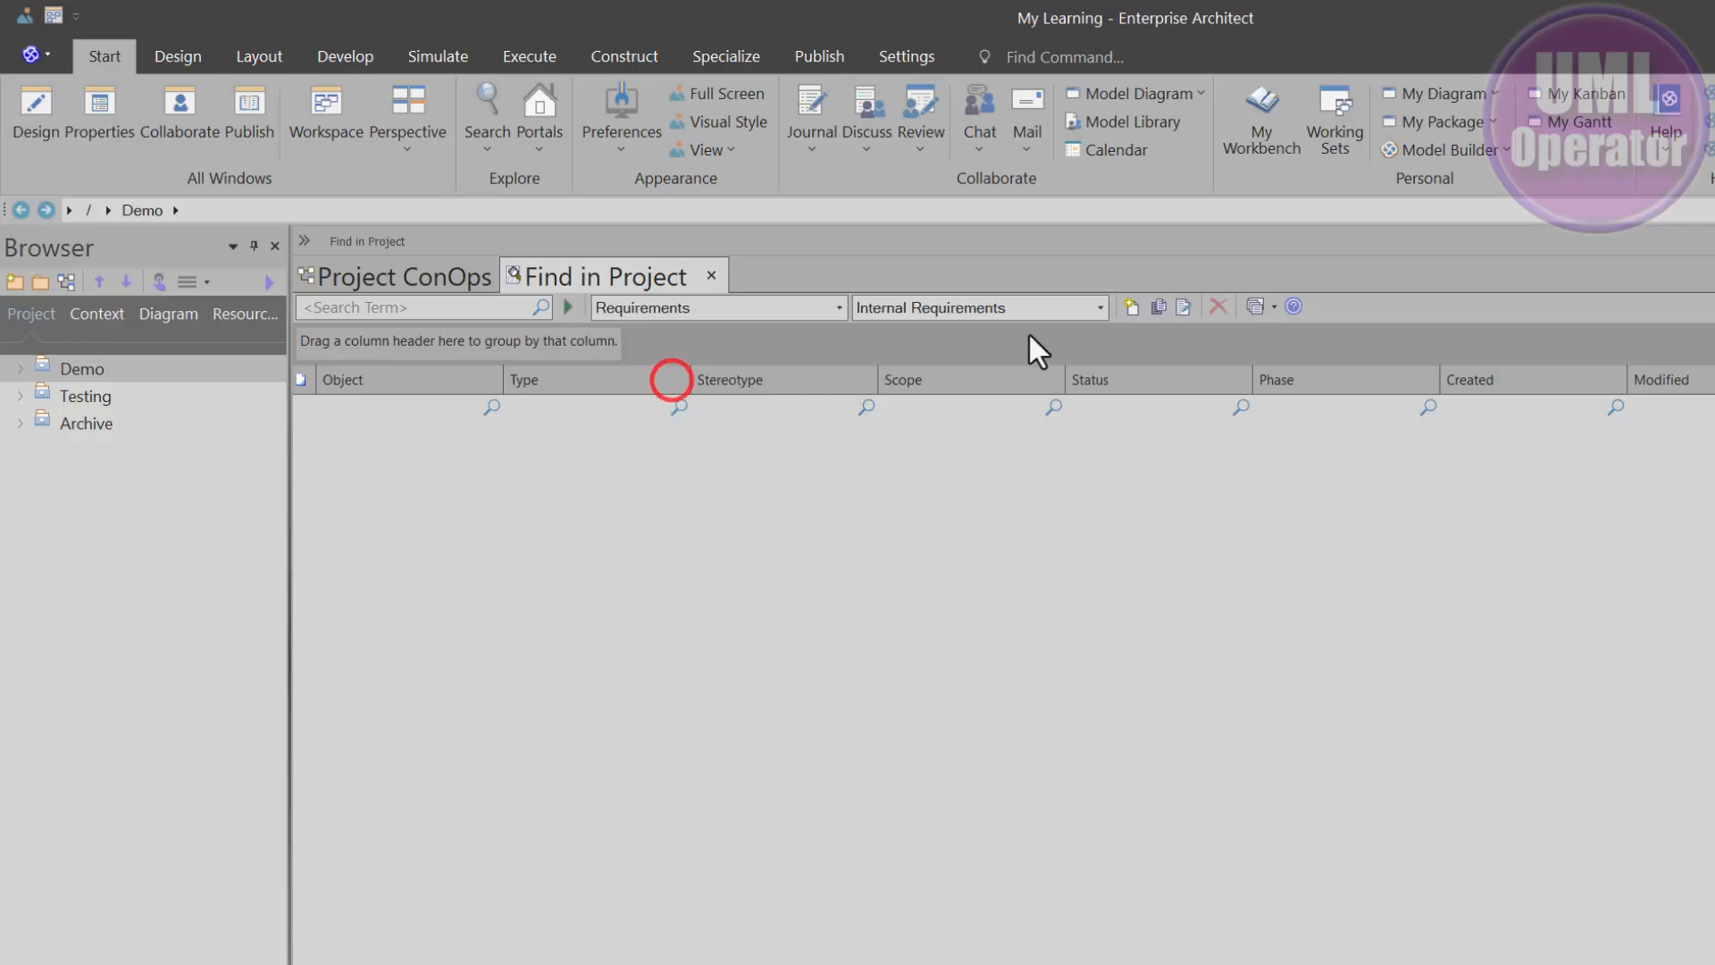
click(1101, 307)
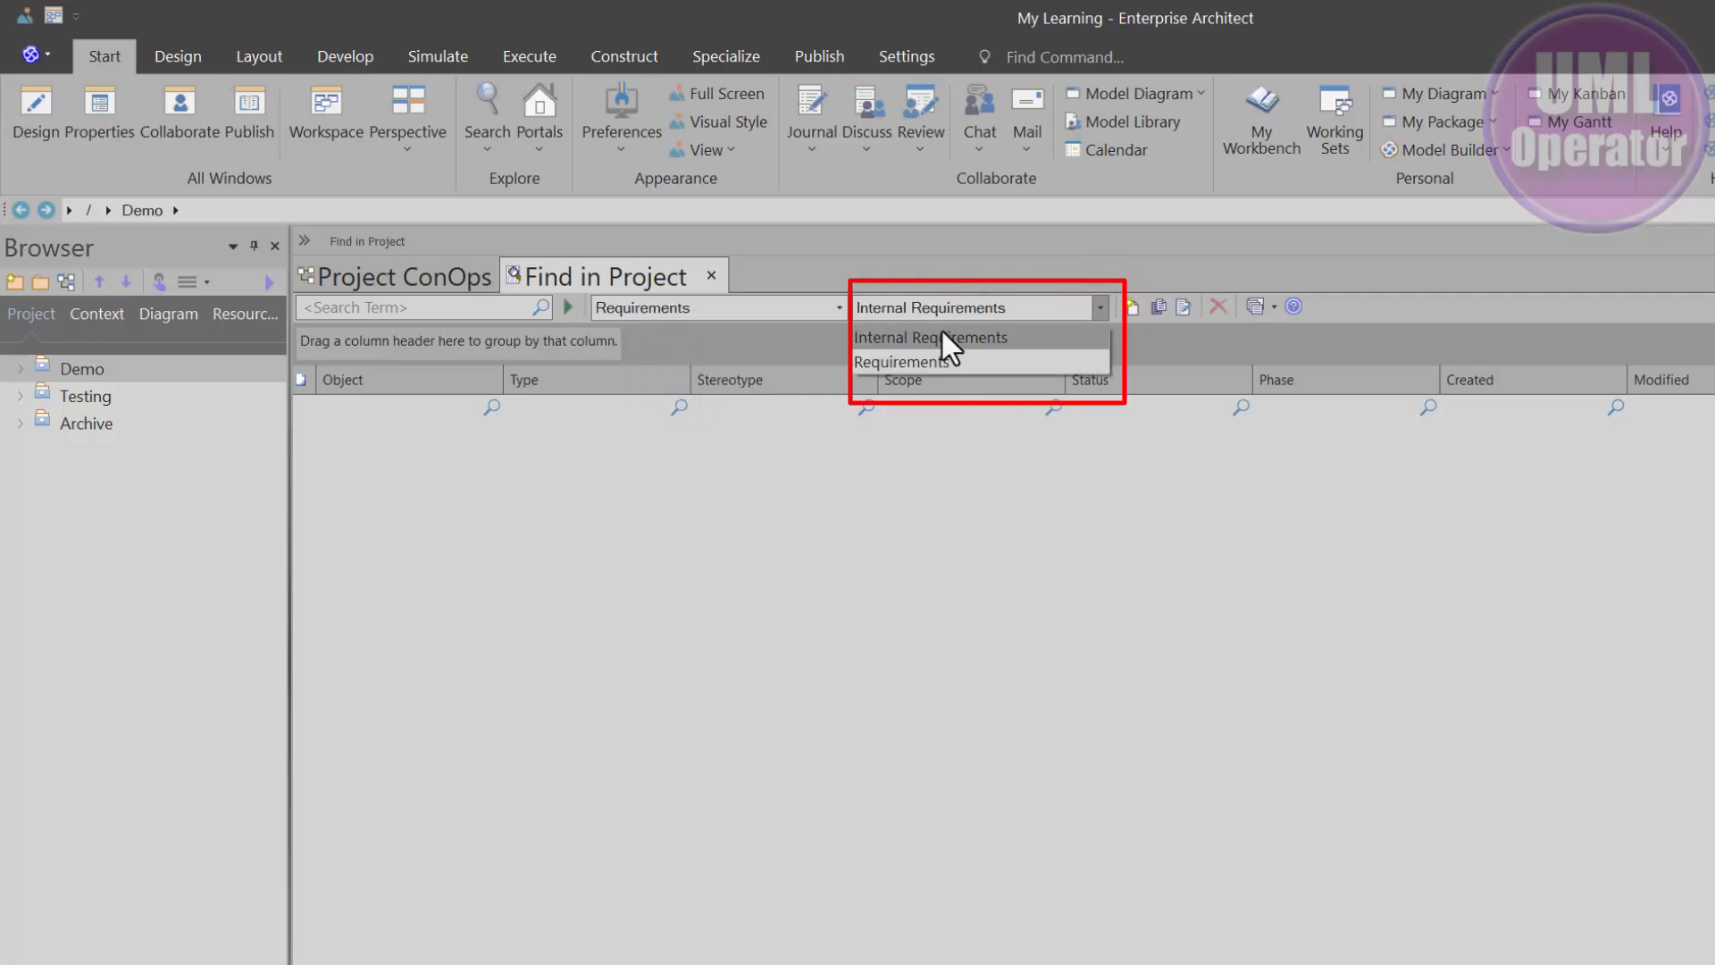
- Switch the search category to Issues, list its searches, and look through the available categories
click(838, 308)
click(840, 307)
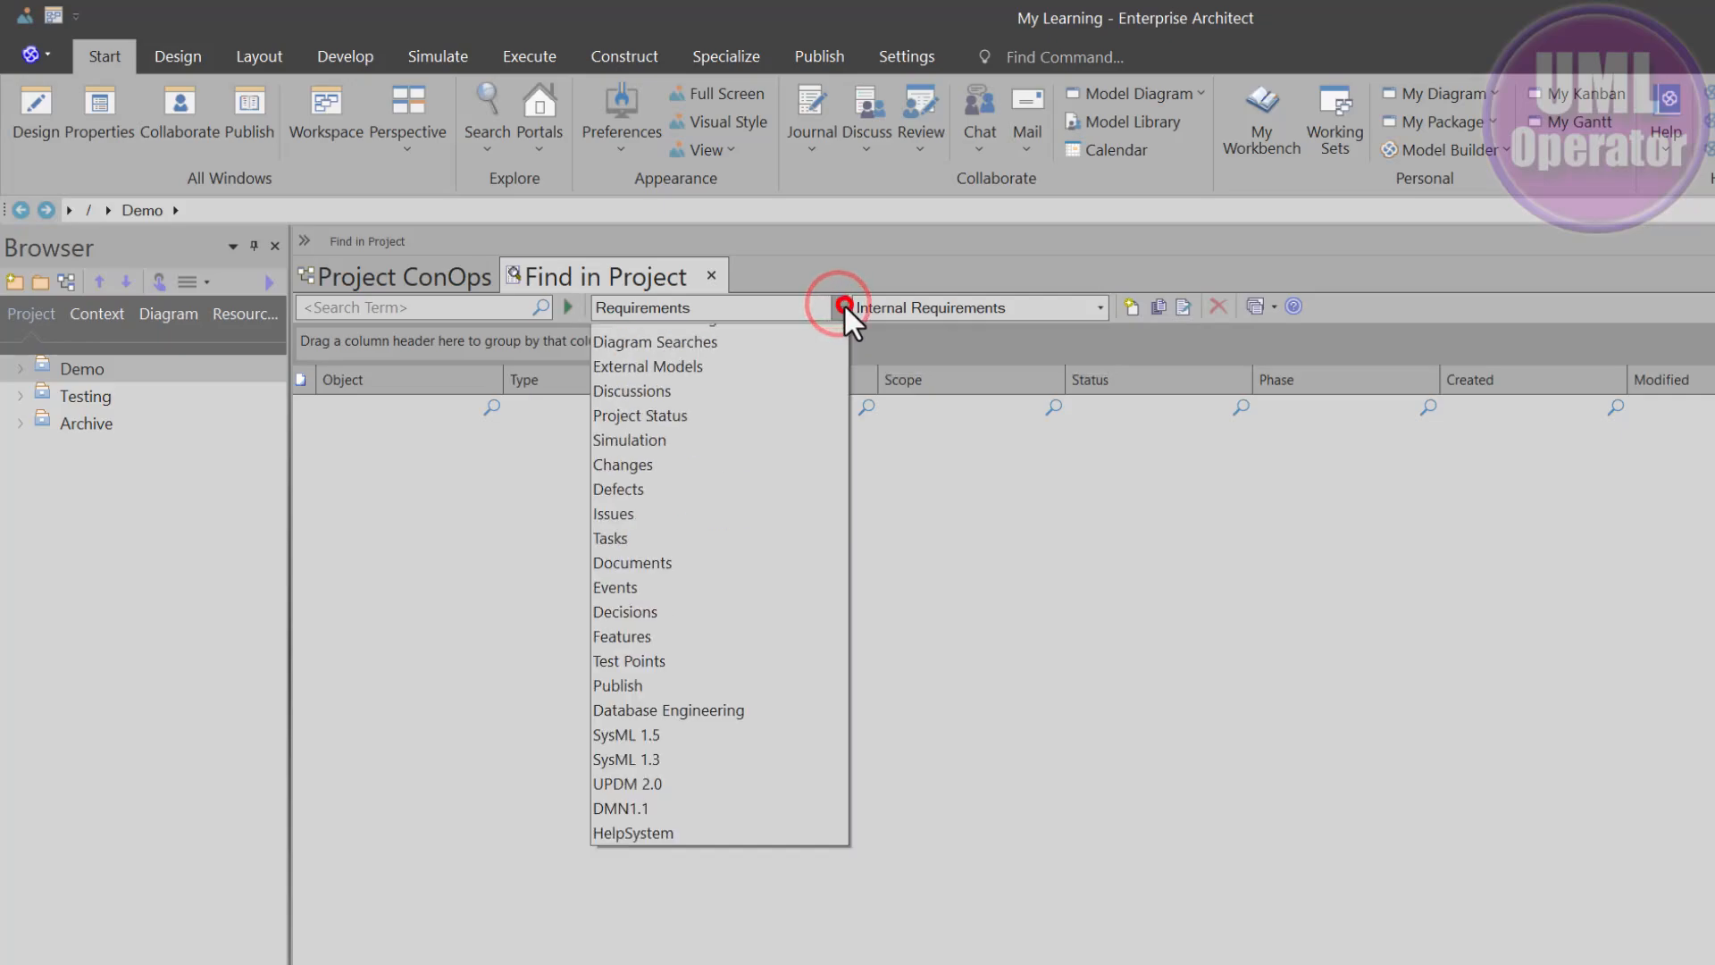
click(705, 606)
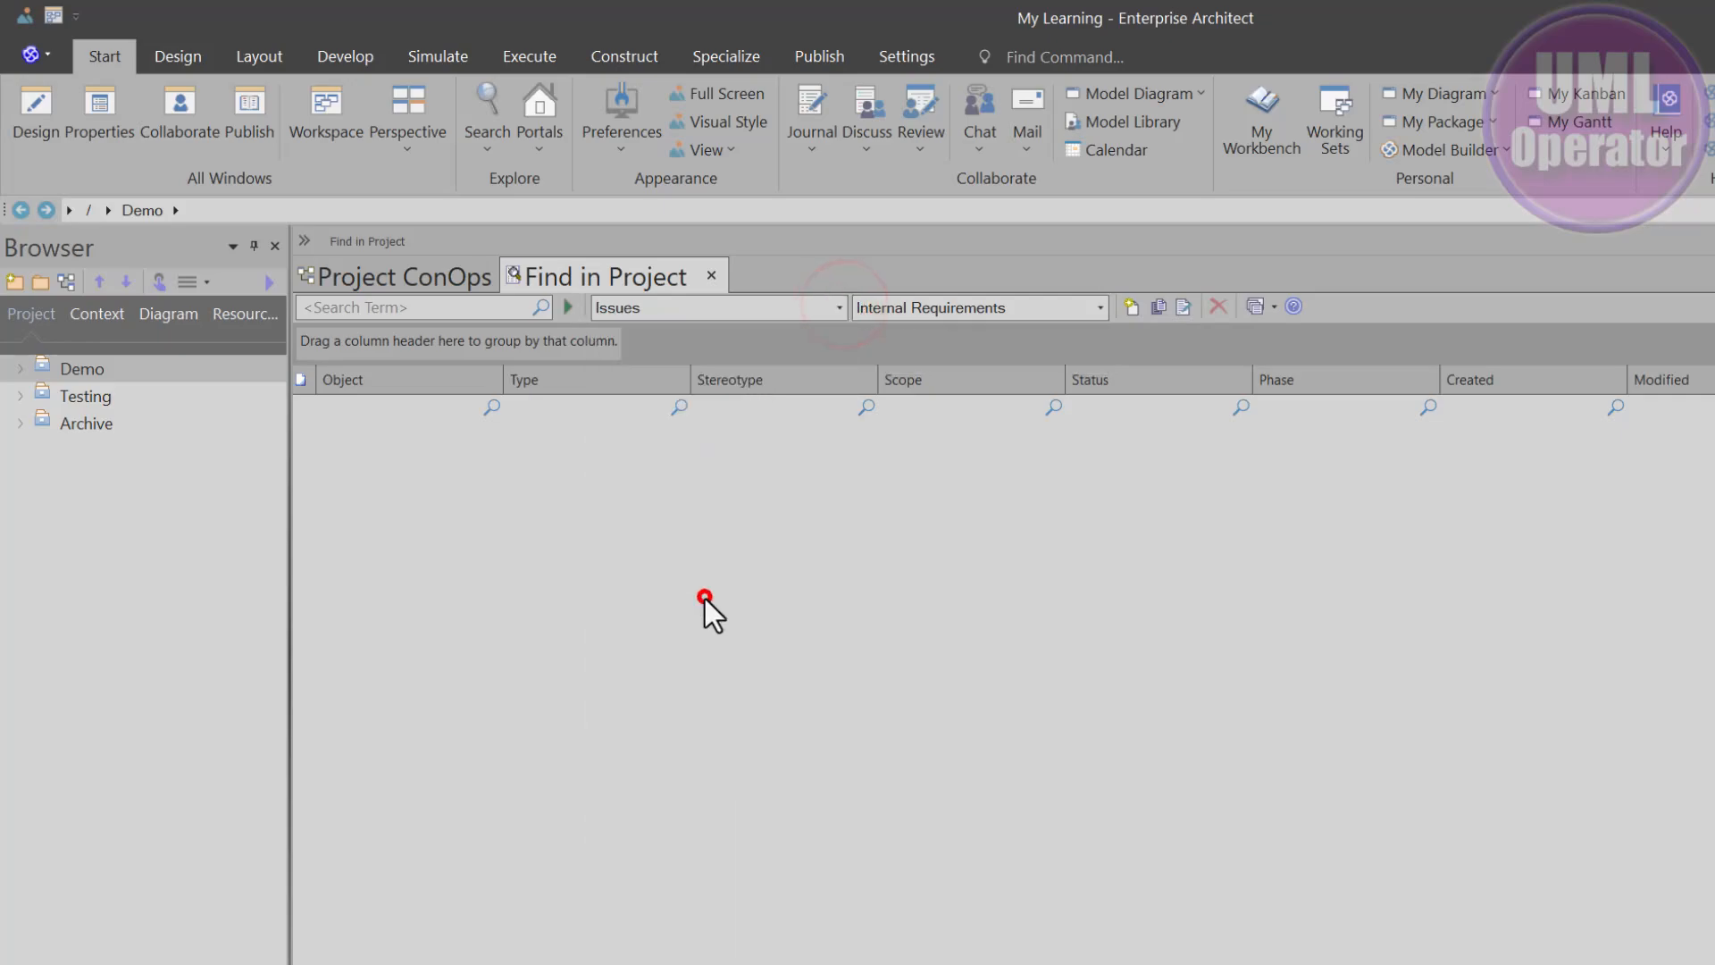
click(941, 307)
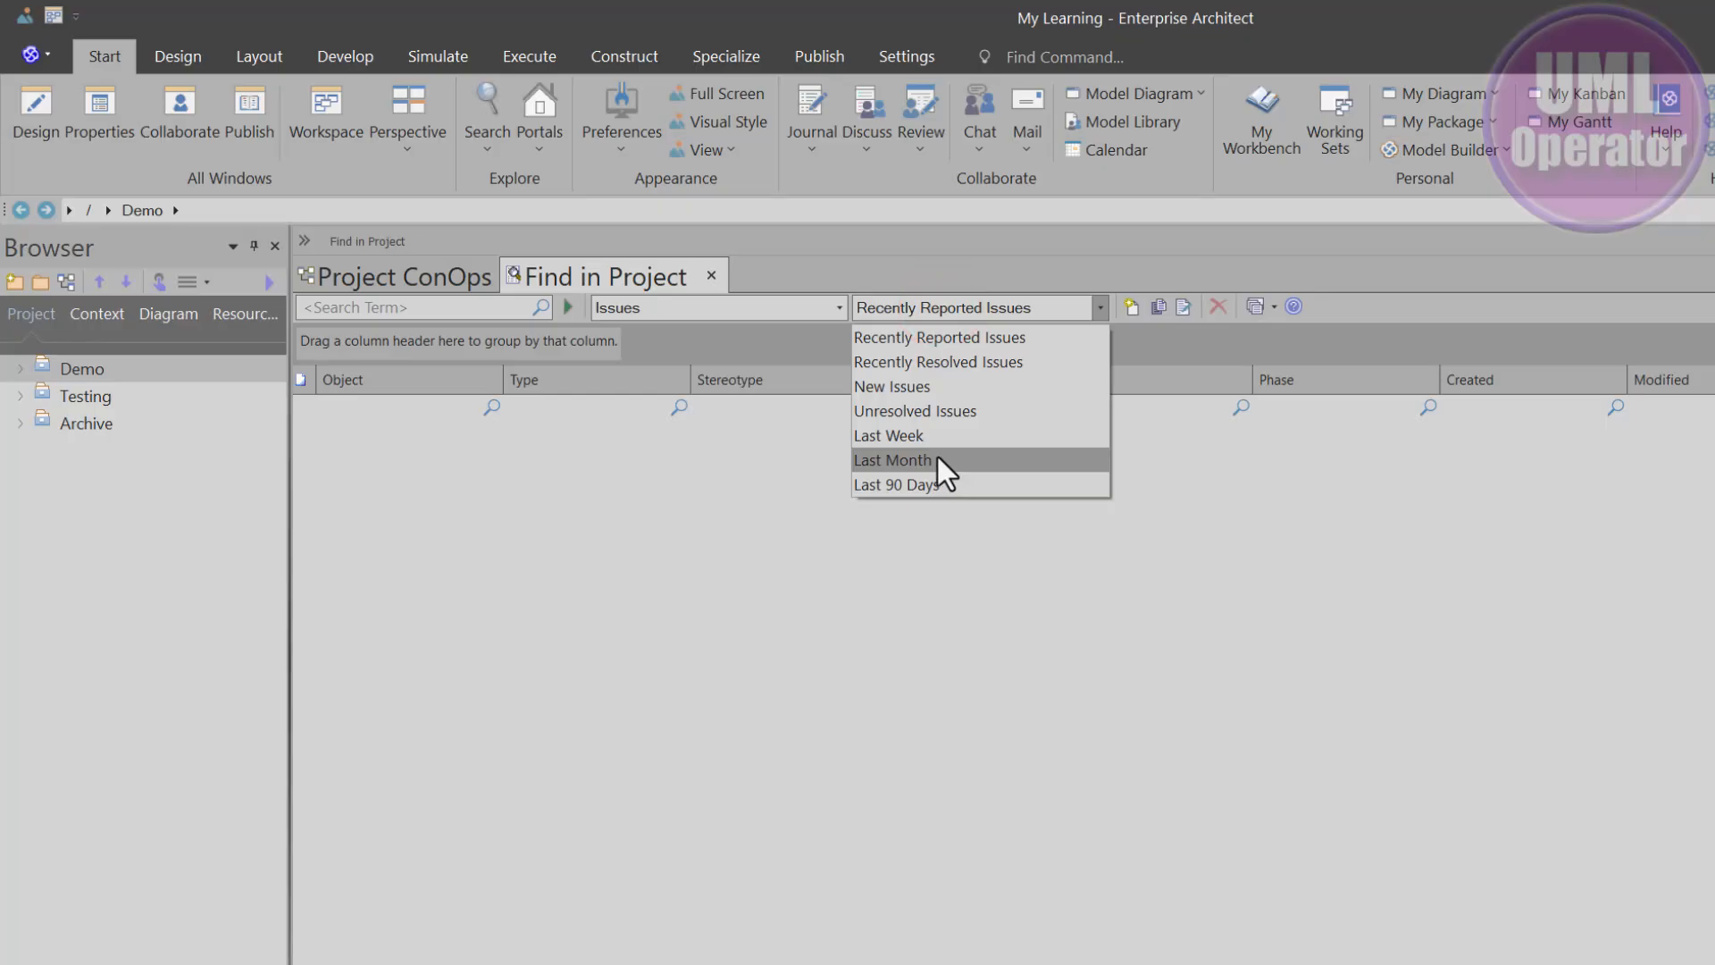
click(583, 544)
click(838, 307)
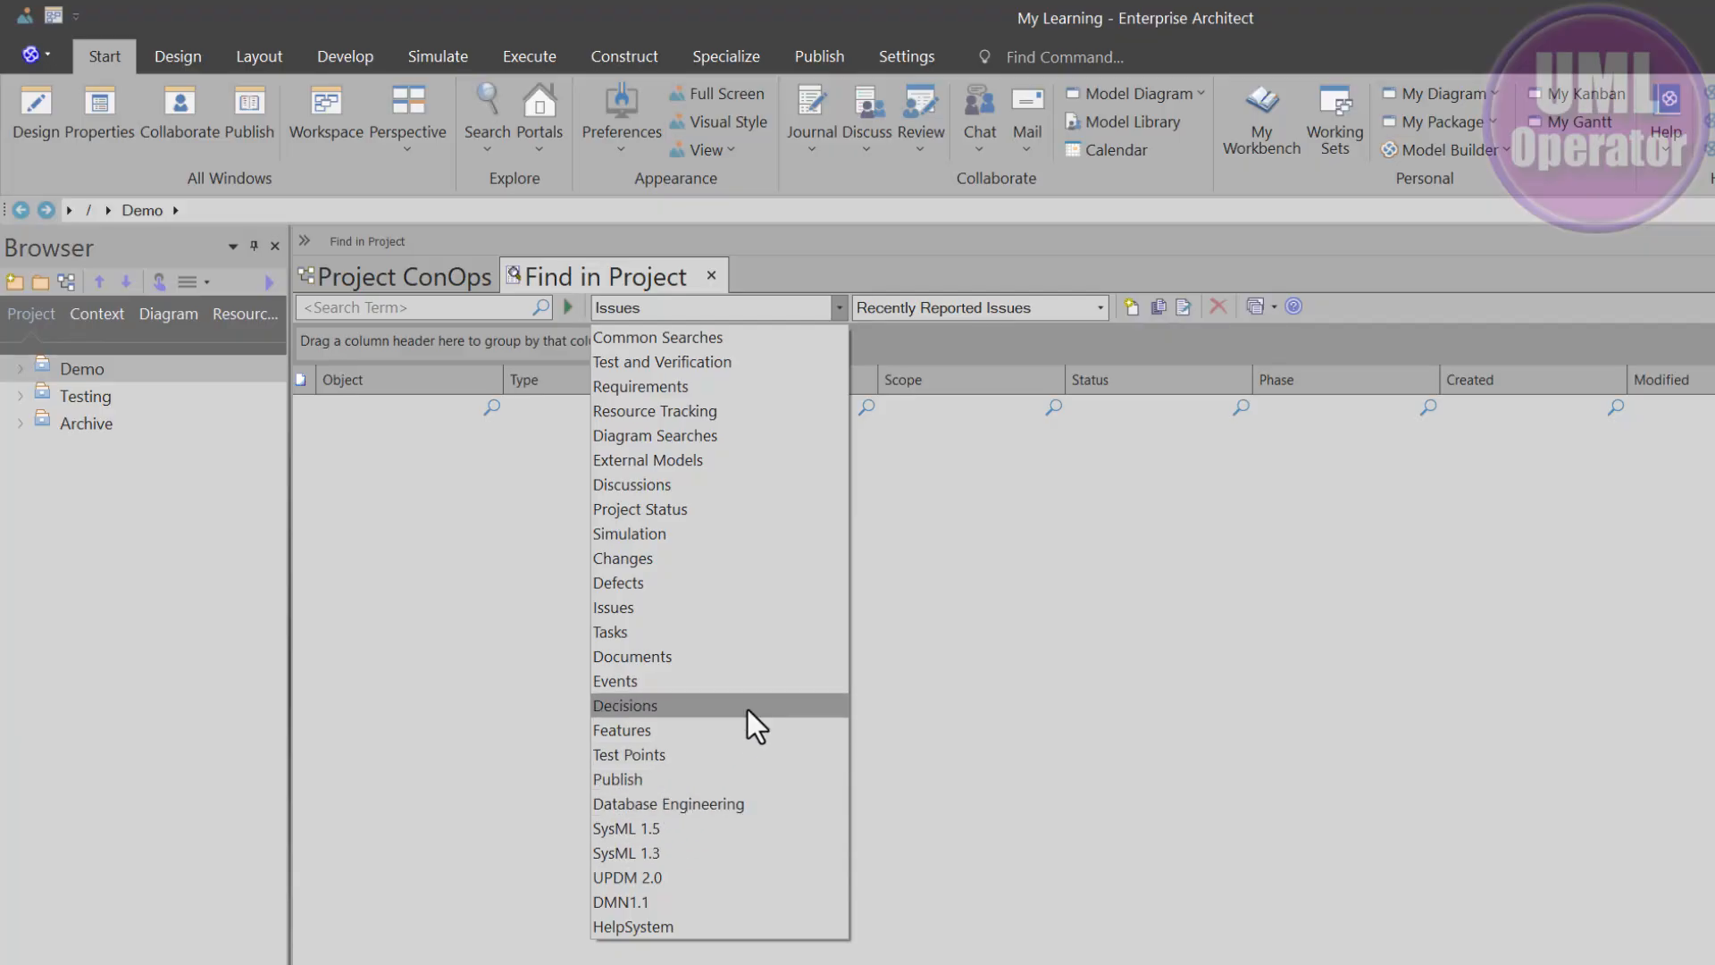
click(1154, 579)
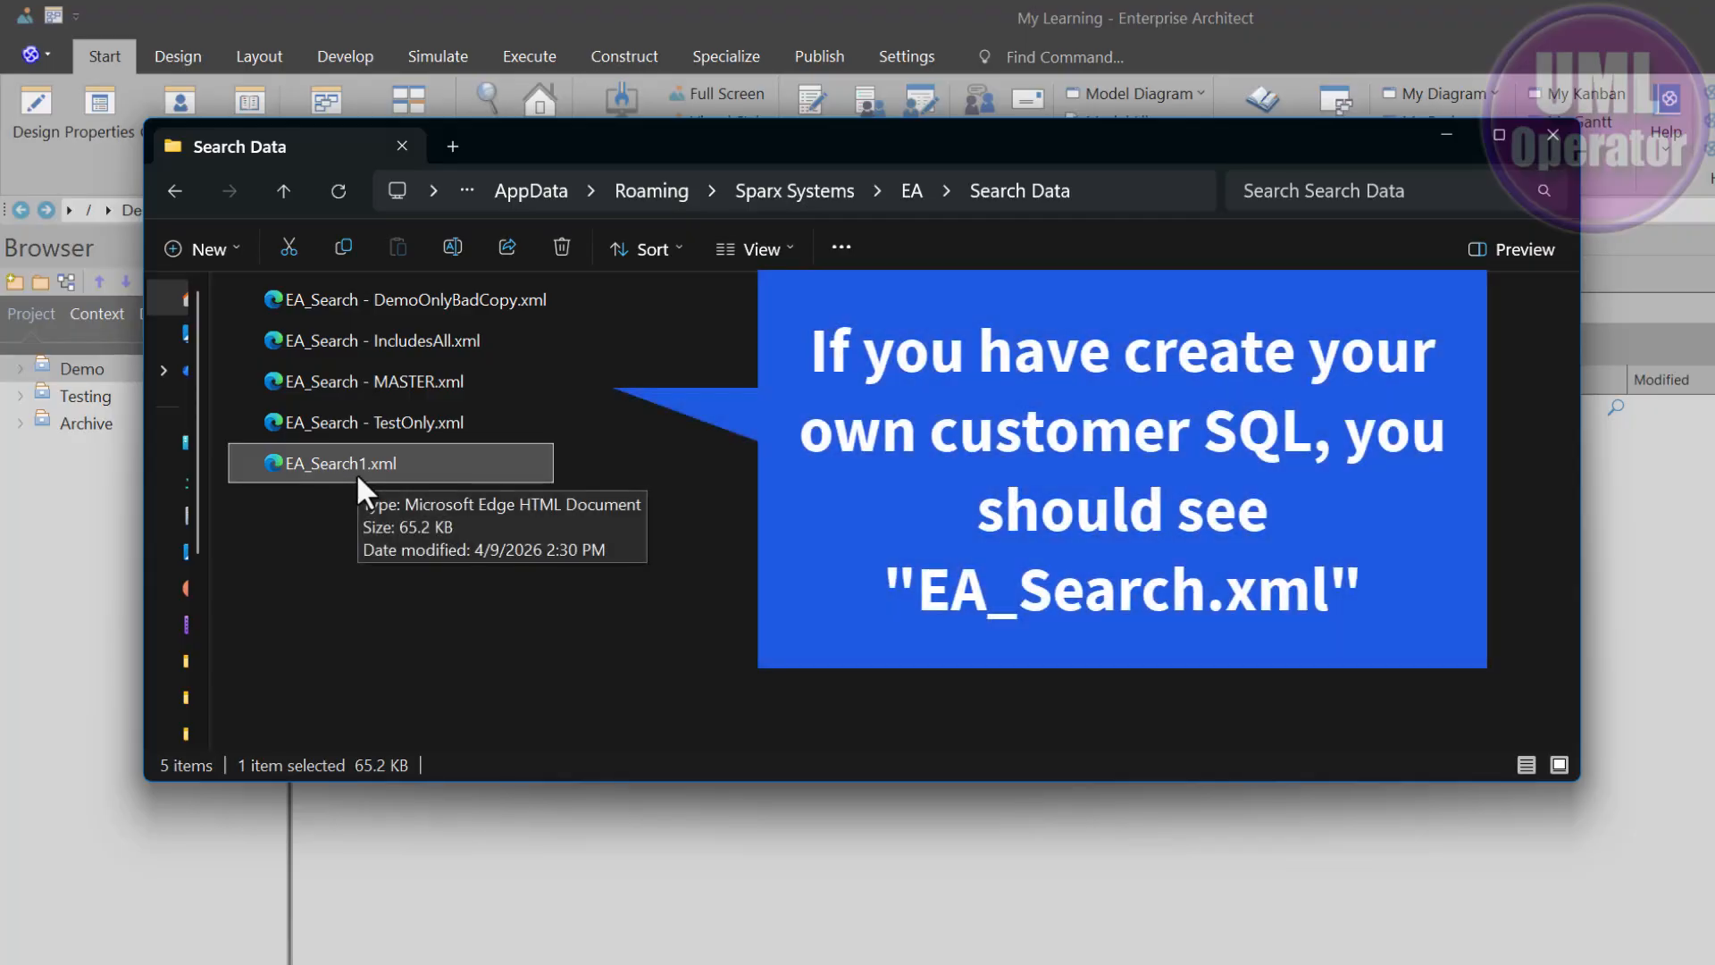
- Rename EA_Search1.xml in the Search Data folder as EA_Search.xml
key(F2)
key(Right)
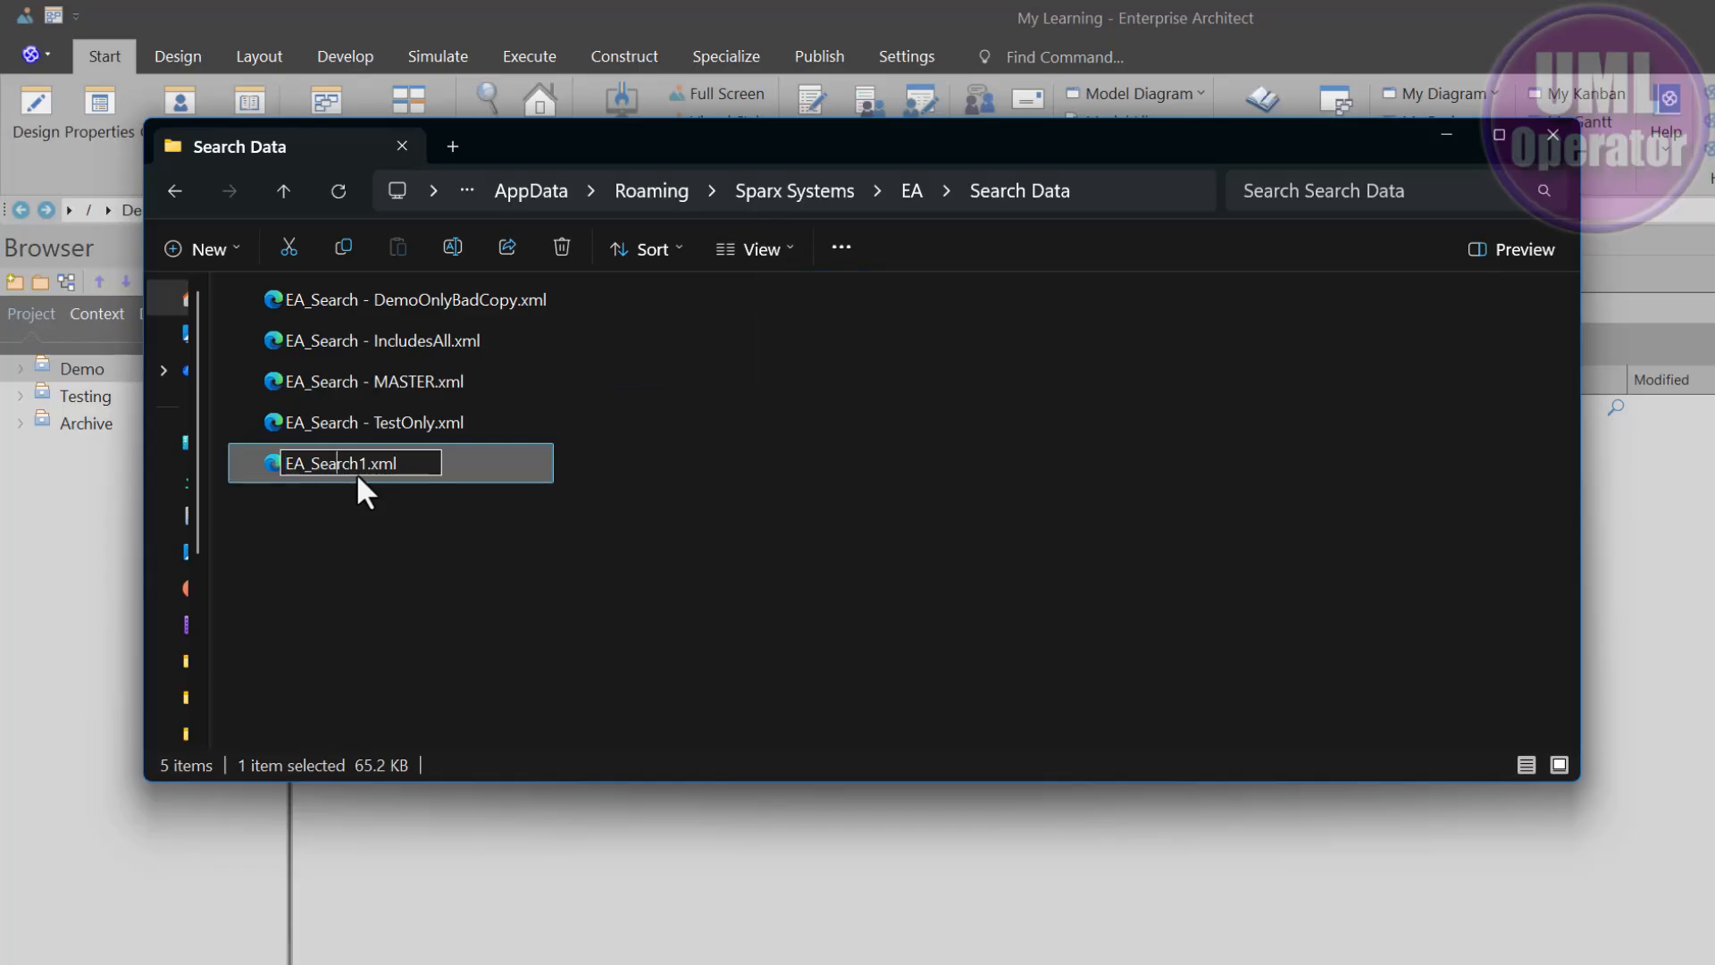
key(Delete)
key(Return)
click(487, 587)
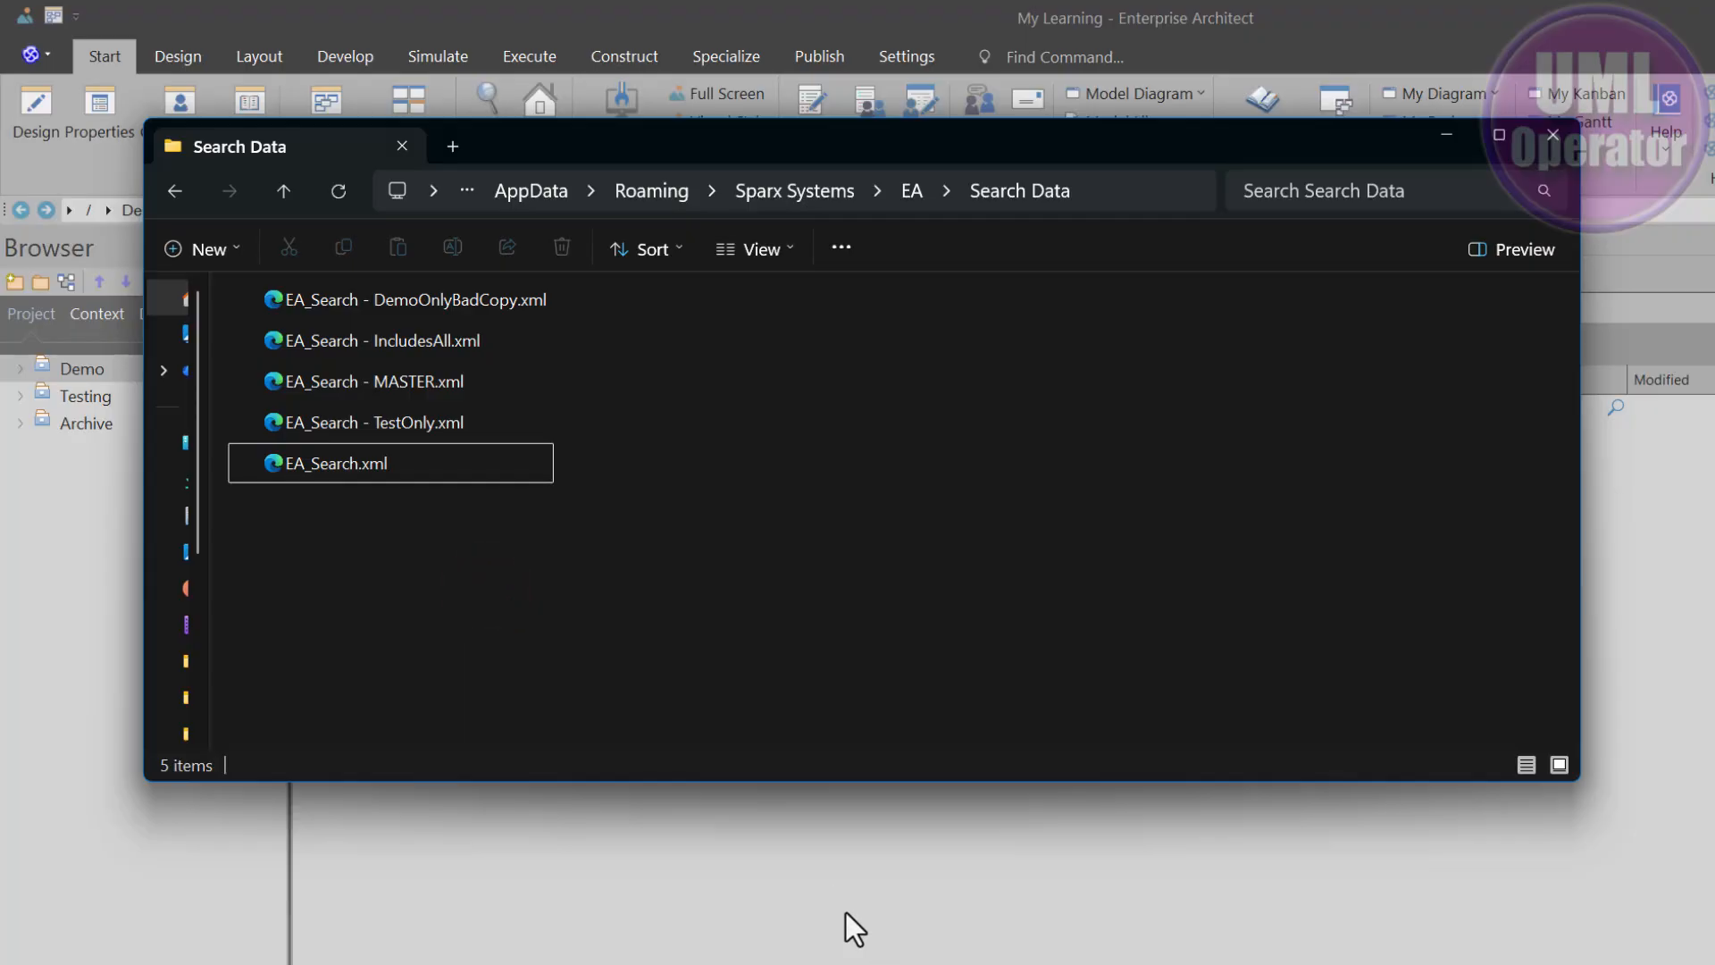
- Return to Enterprise Architect, check the list of search categories, and reopen the My Learning project
click(844, 963)
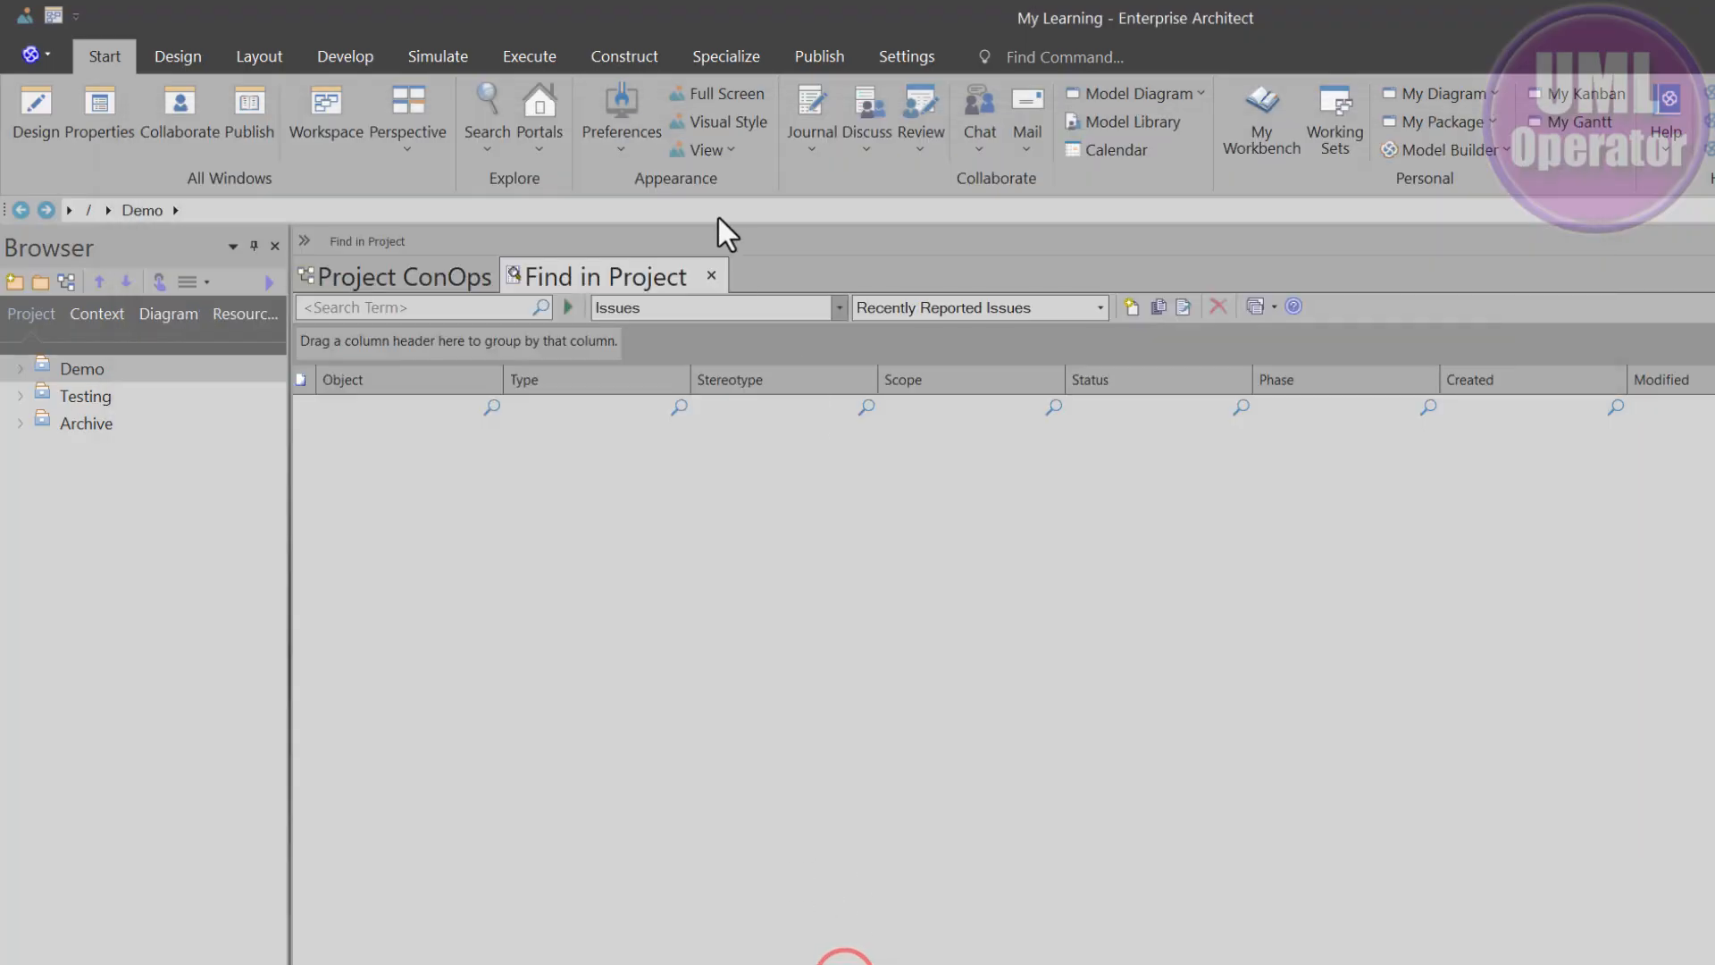
click(836, 306)
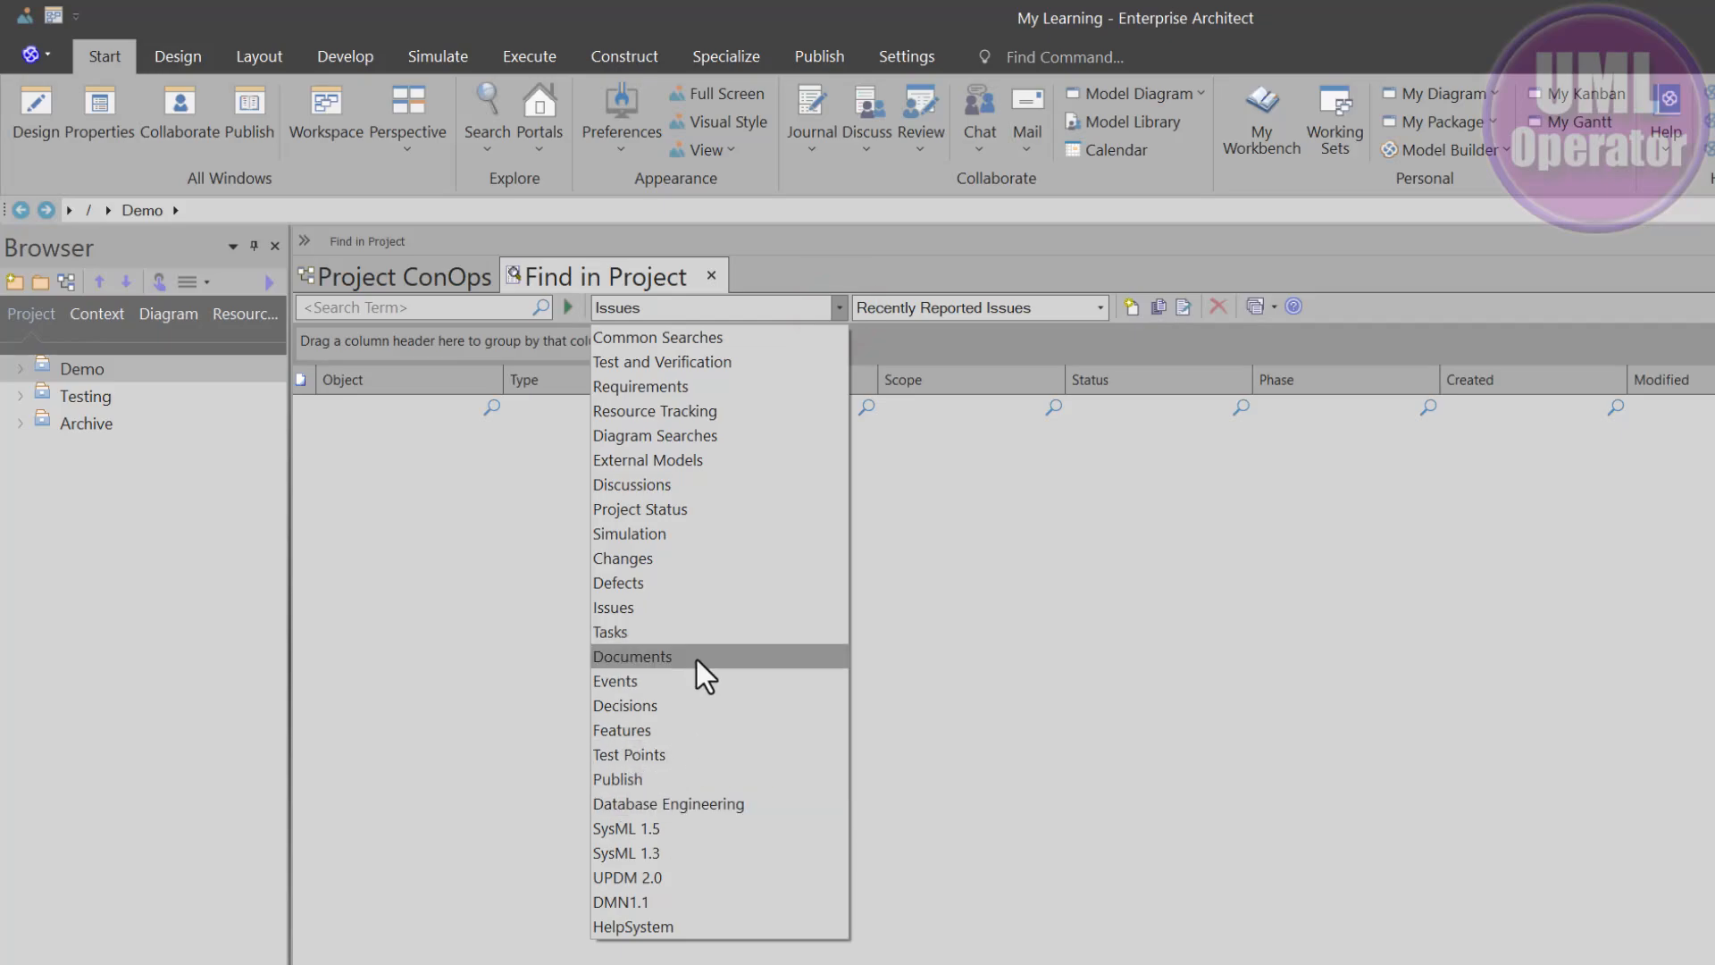
click(838, 307)
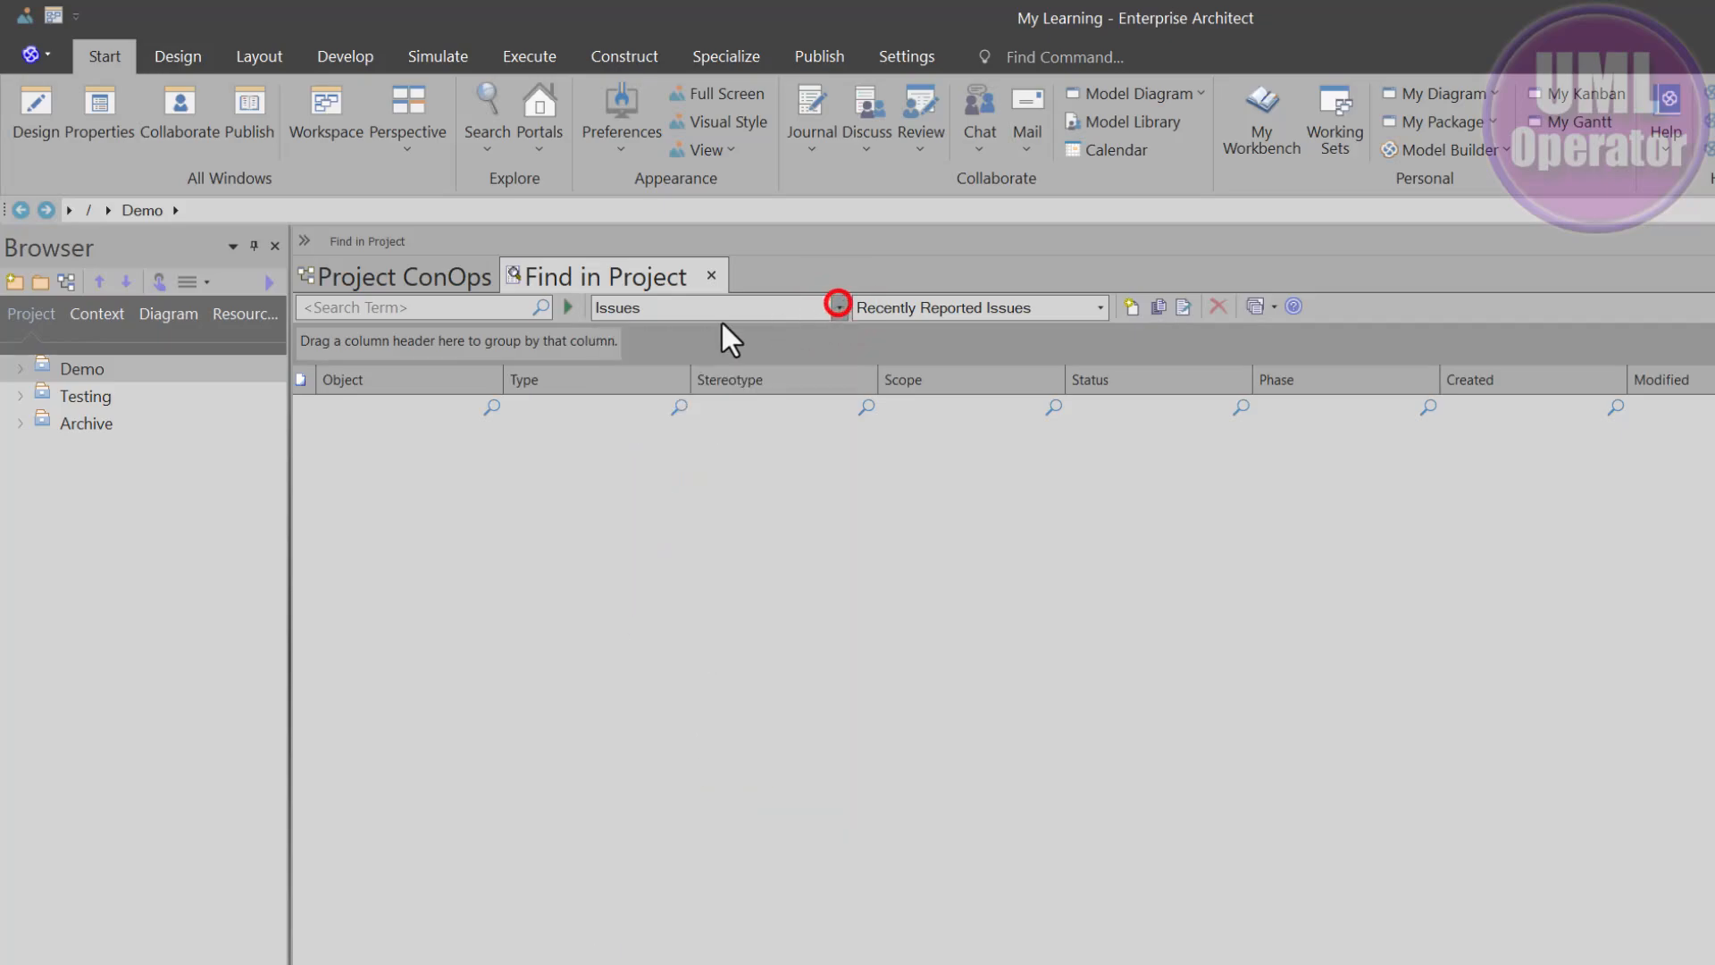
click(670, 372)
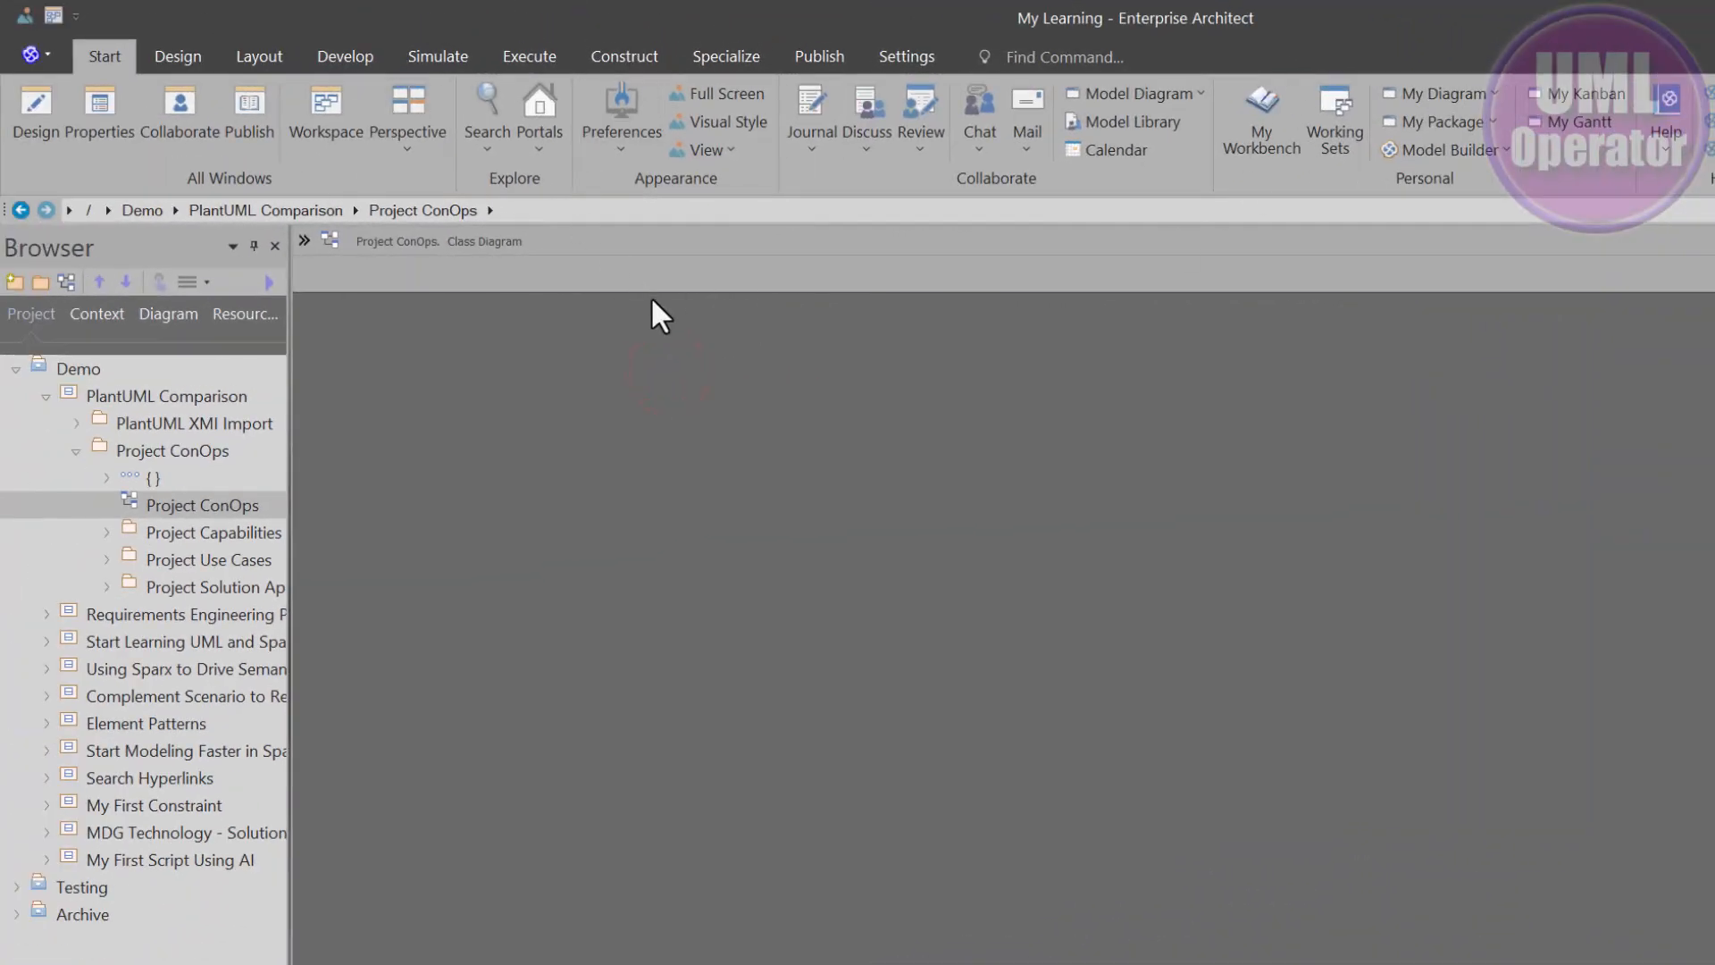
- Open the model search and set the search category to My Searches
click(492, 147)
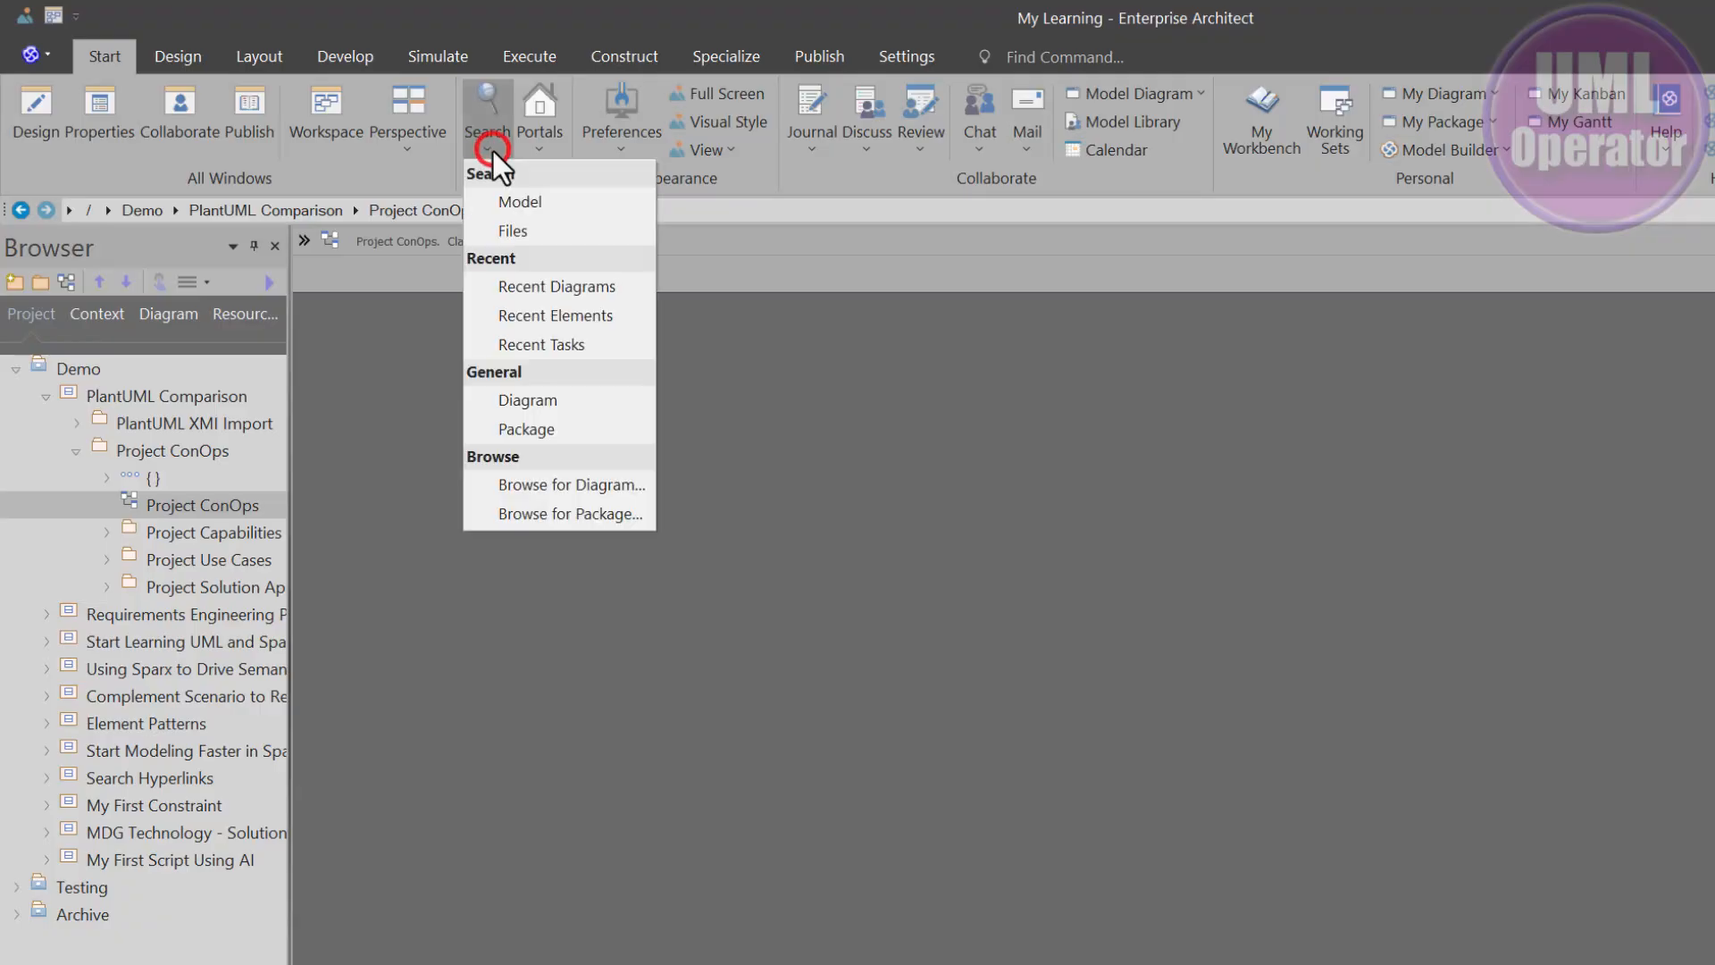
click(505, 198)
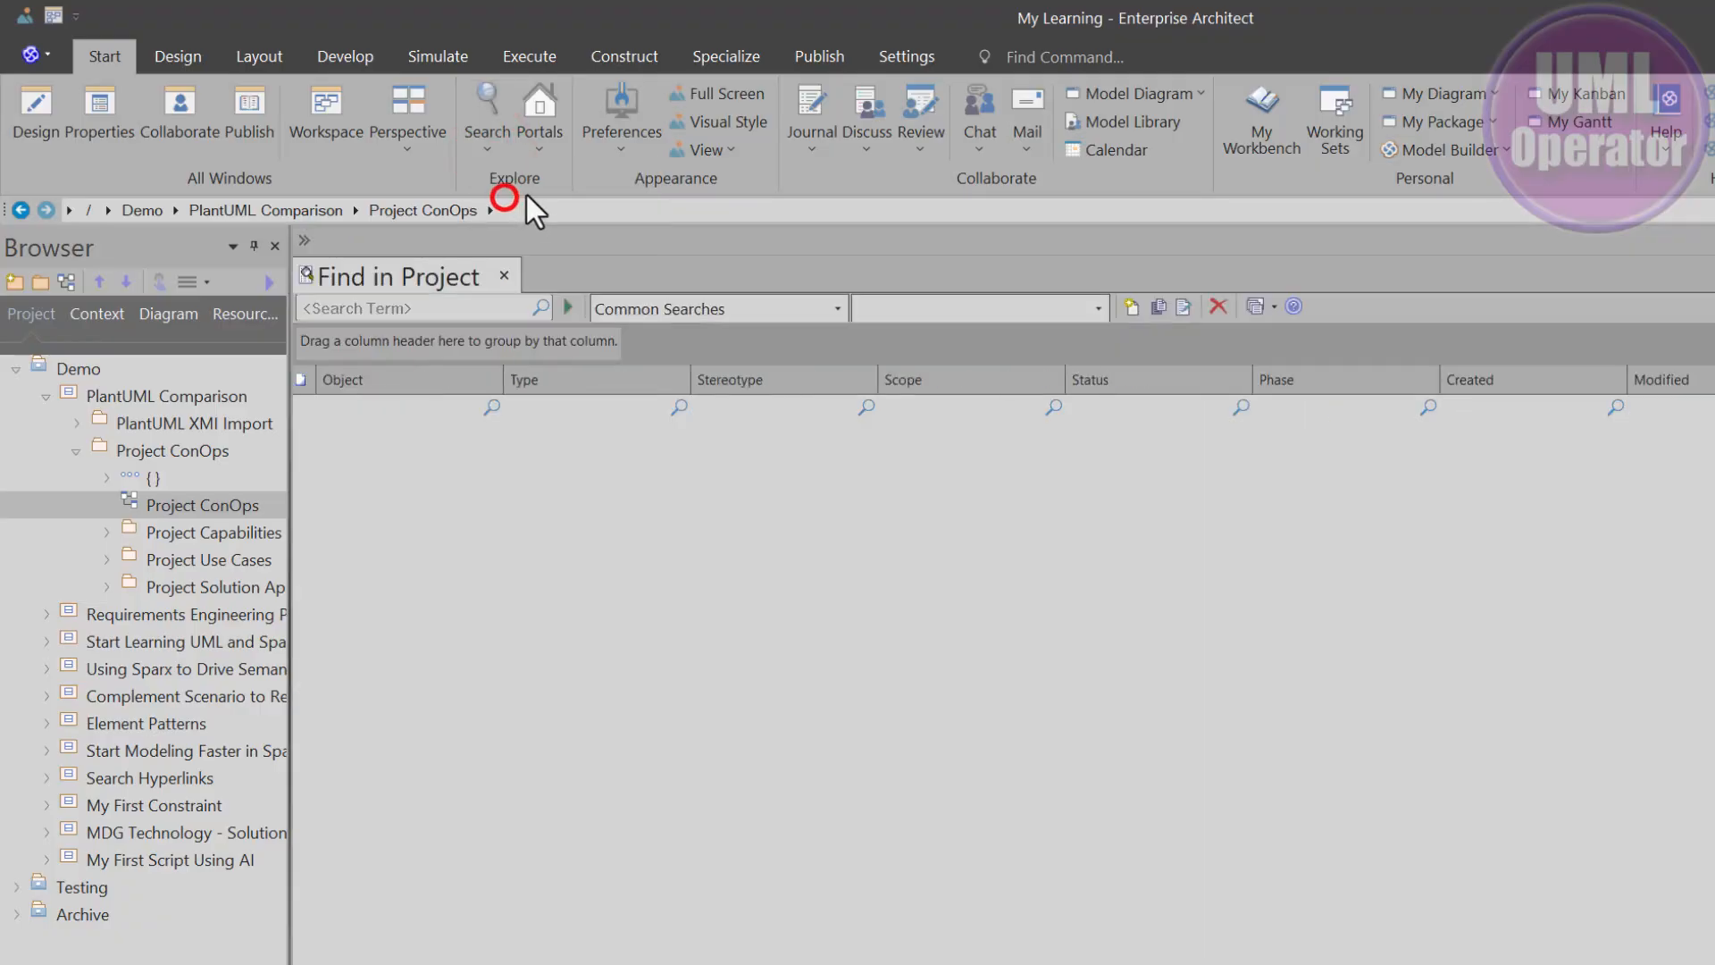
click(838, 308)
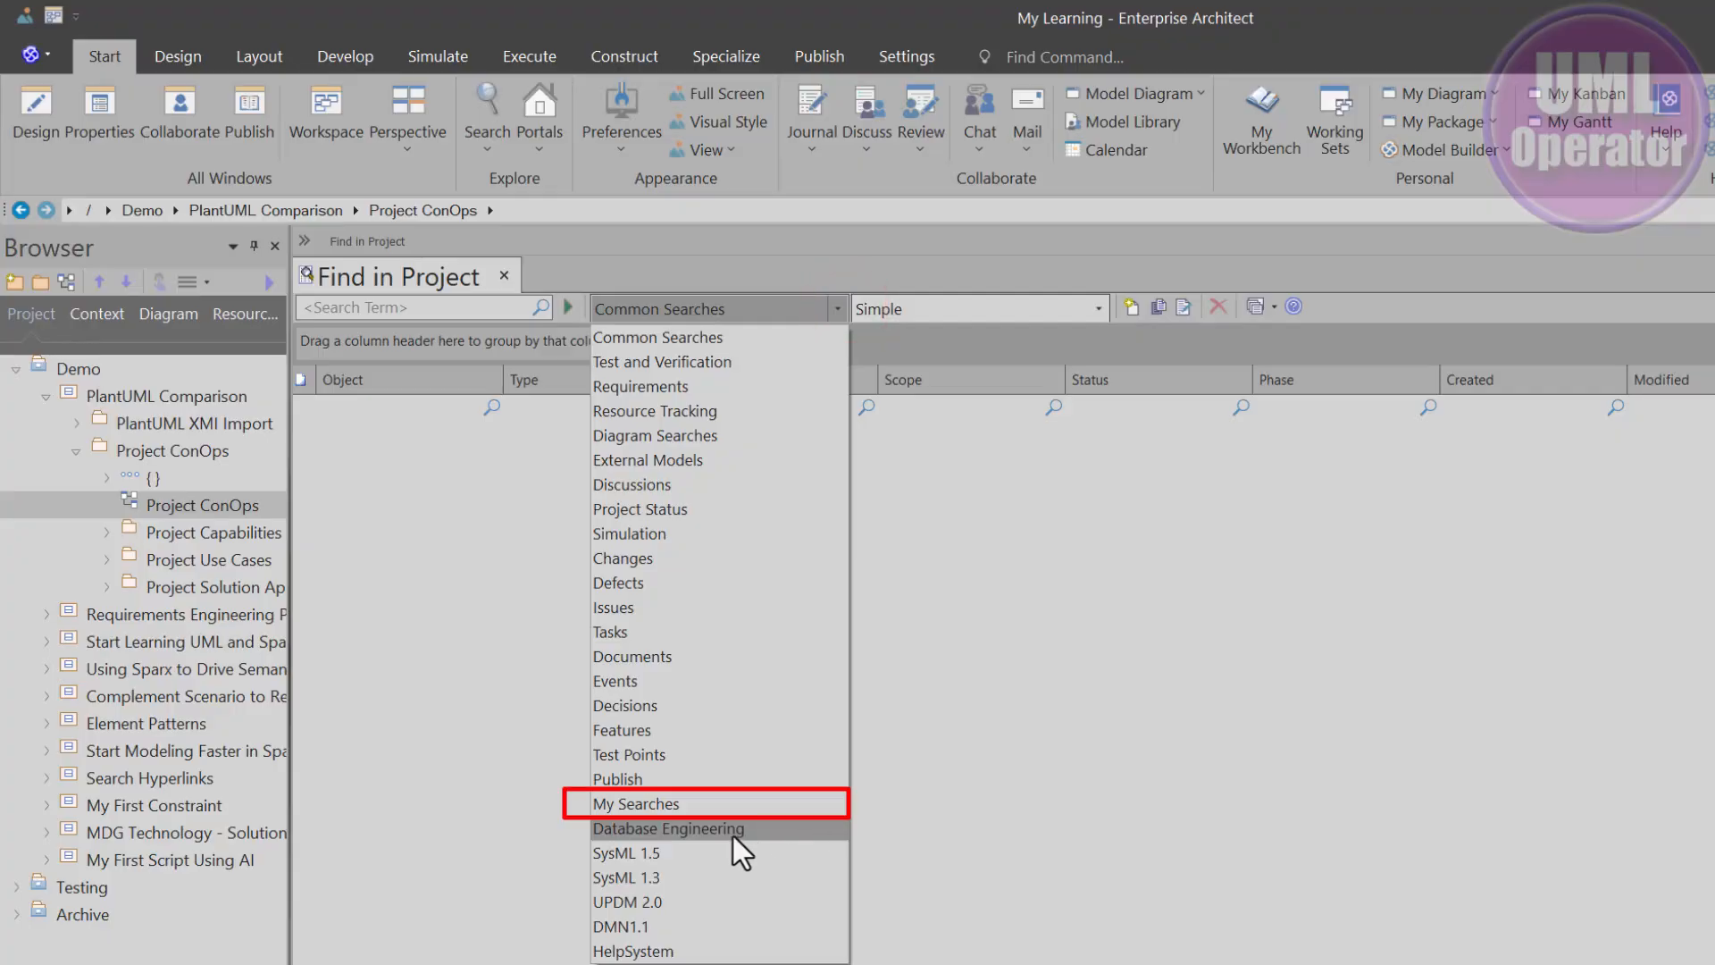
click(689, 815)
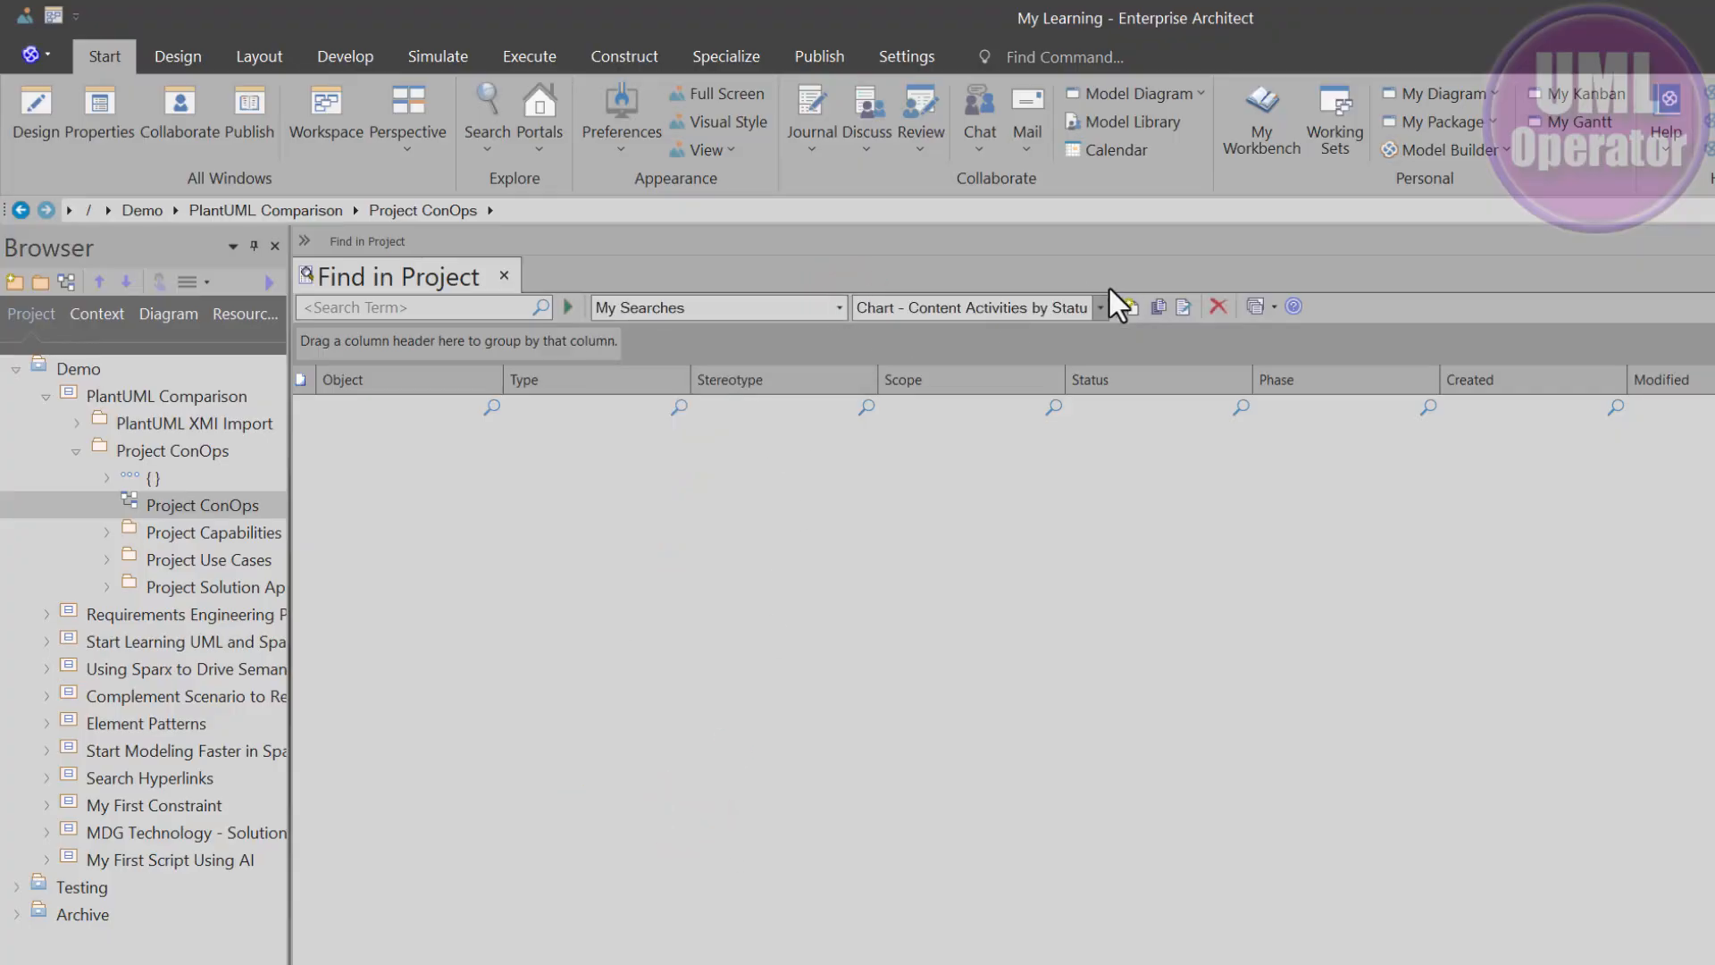
- Display the SQL of the saved searches Chart - Release by Phase and Design - Tagged Values by Application
click(1100, 307)
scroll(1005, 554, down, 5)
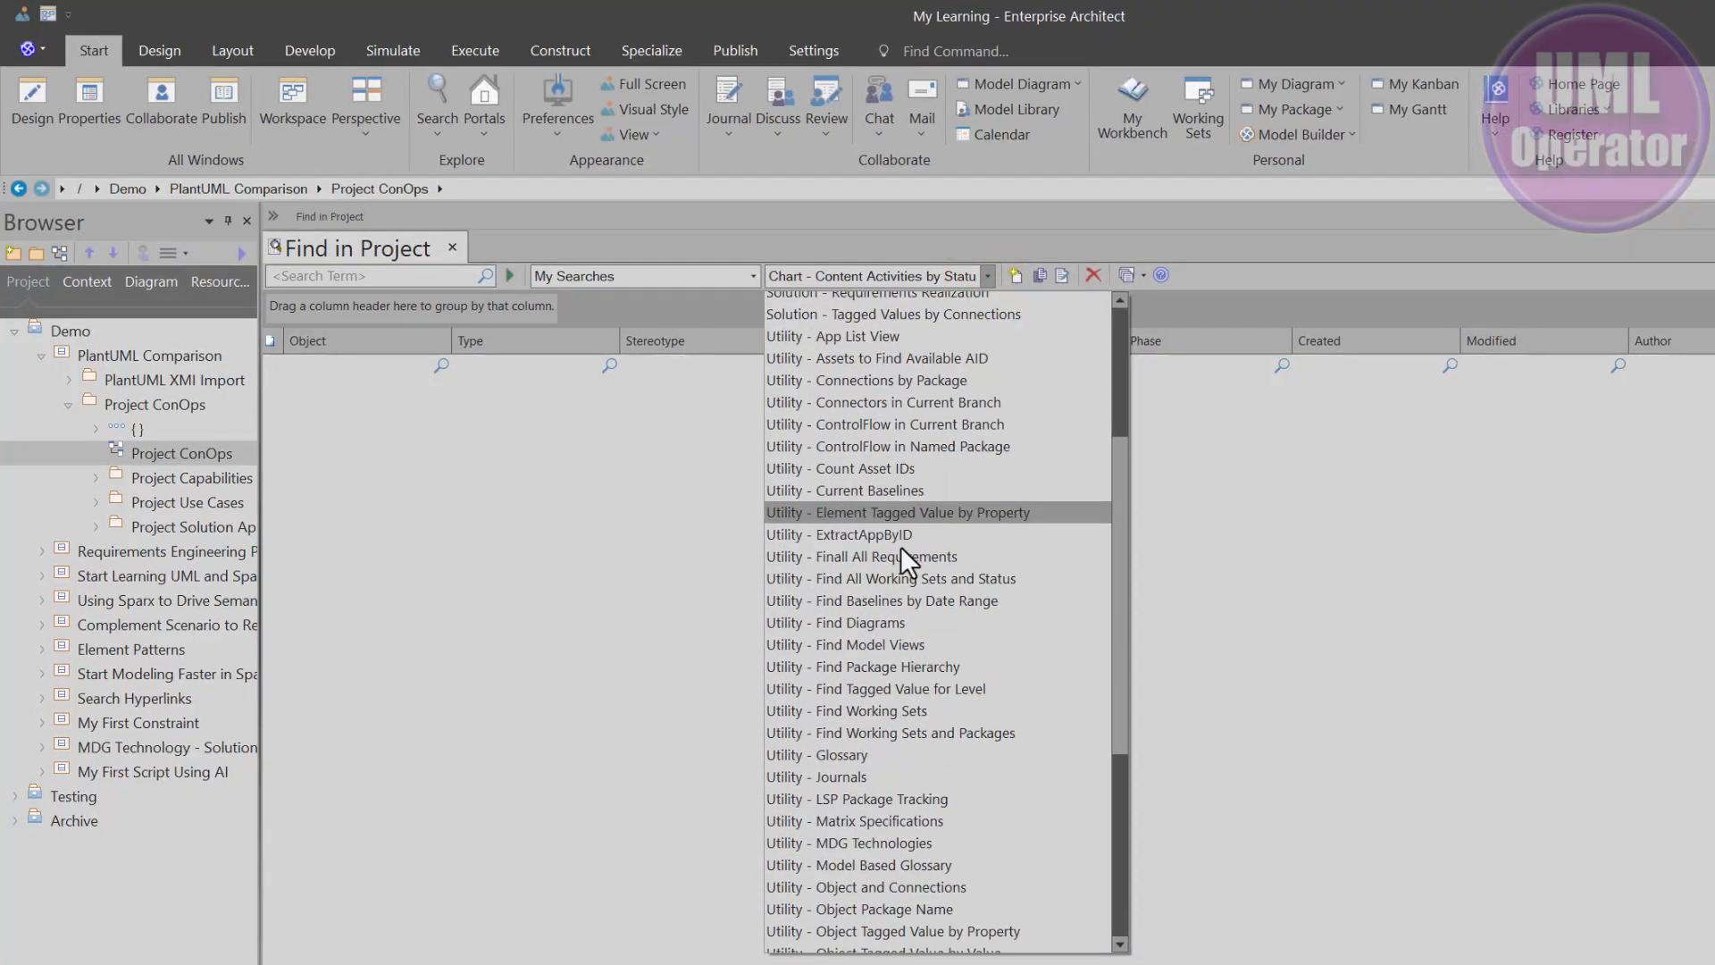
scroll(900, 551, down, 5)
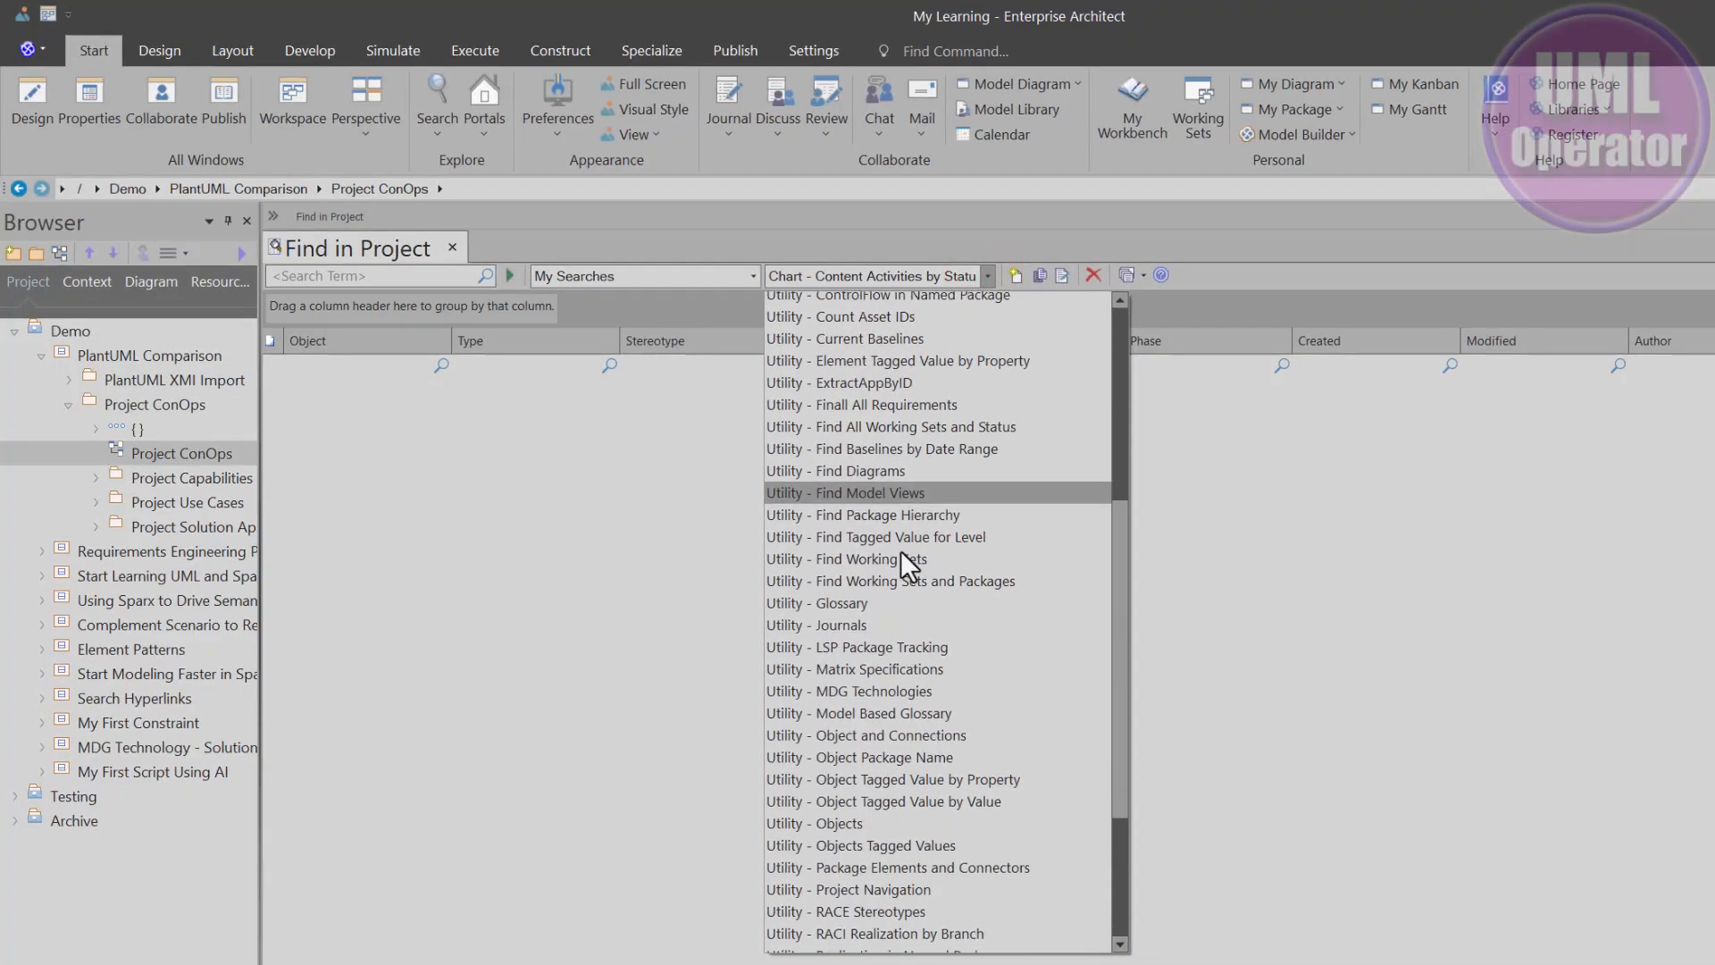
scroll(875, 643, up, 10)
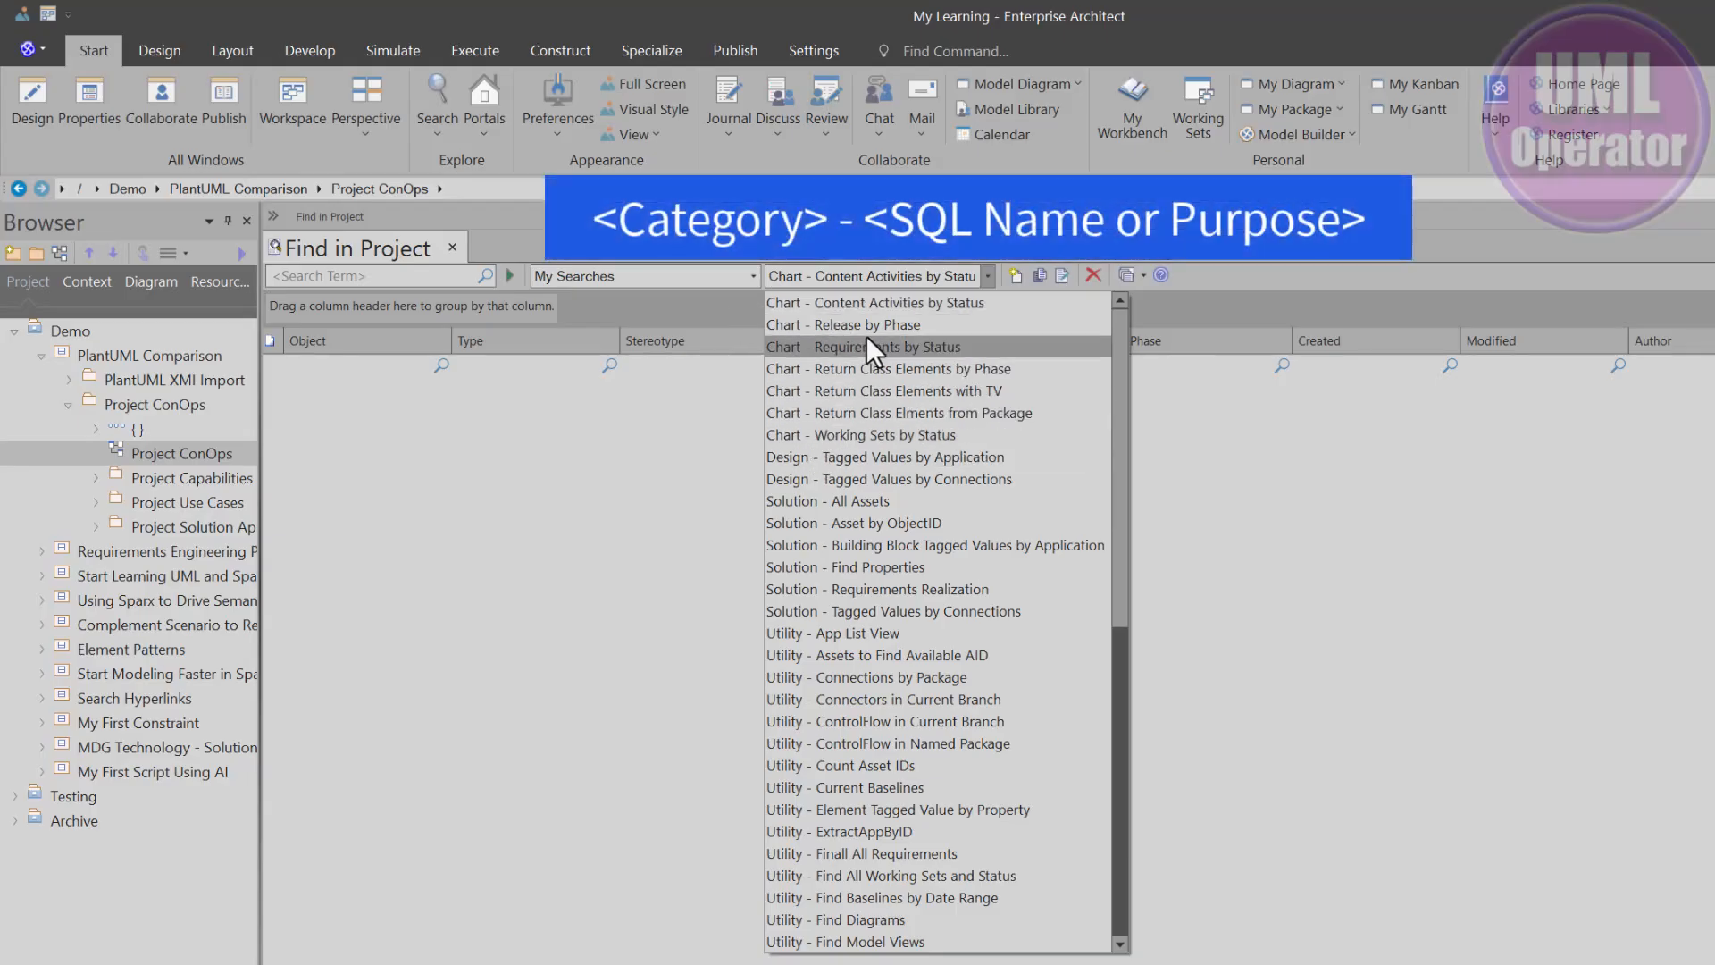
click(831, 329)
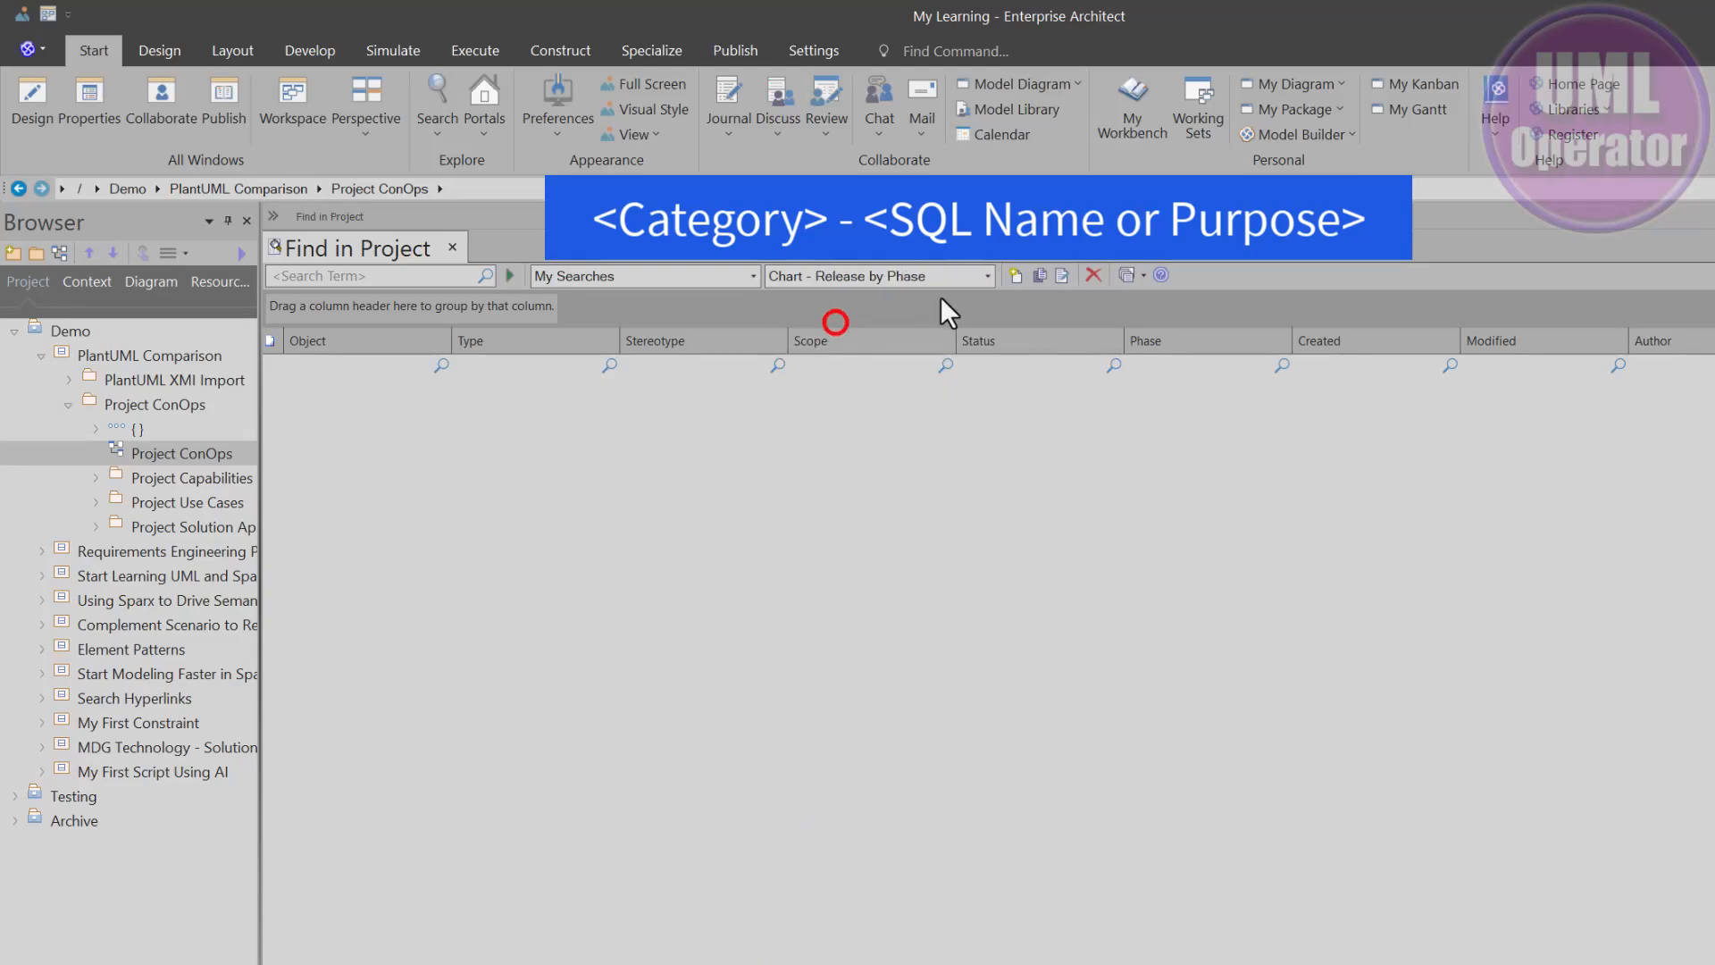
click(1068, 274)
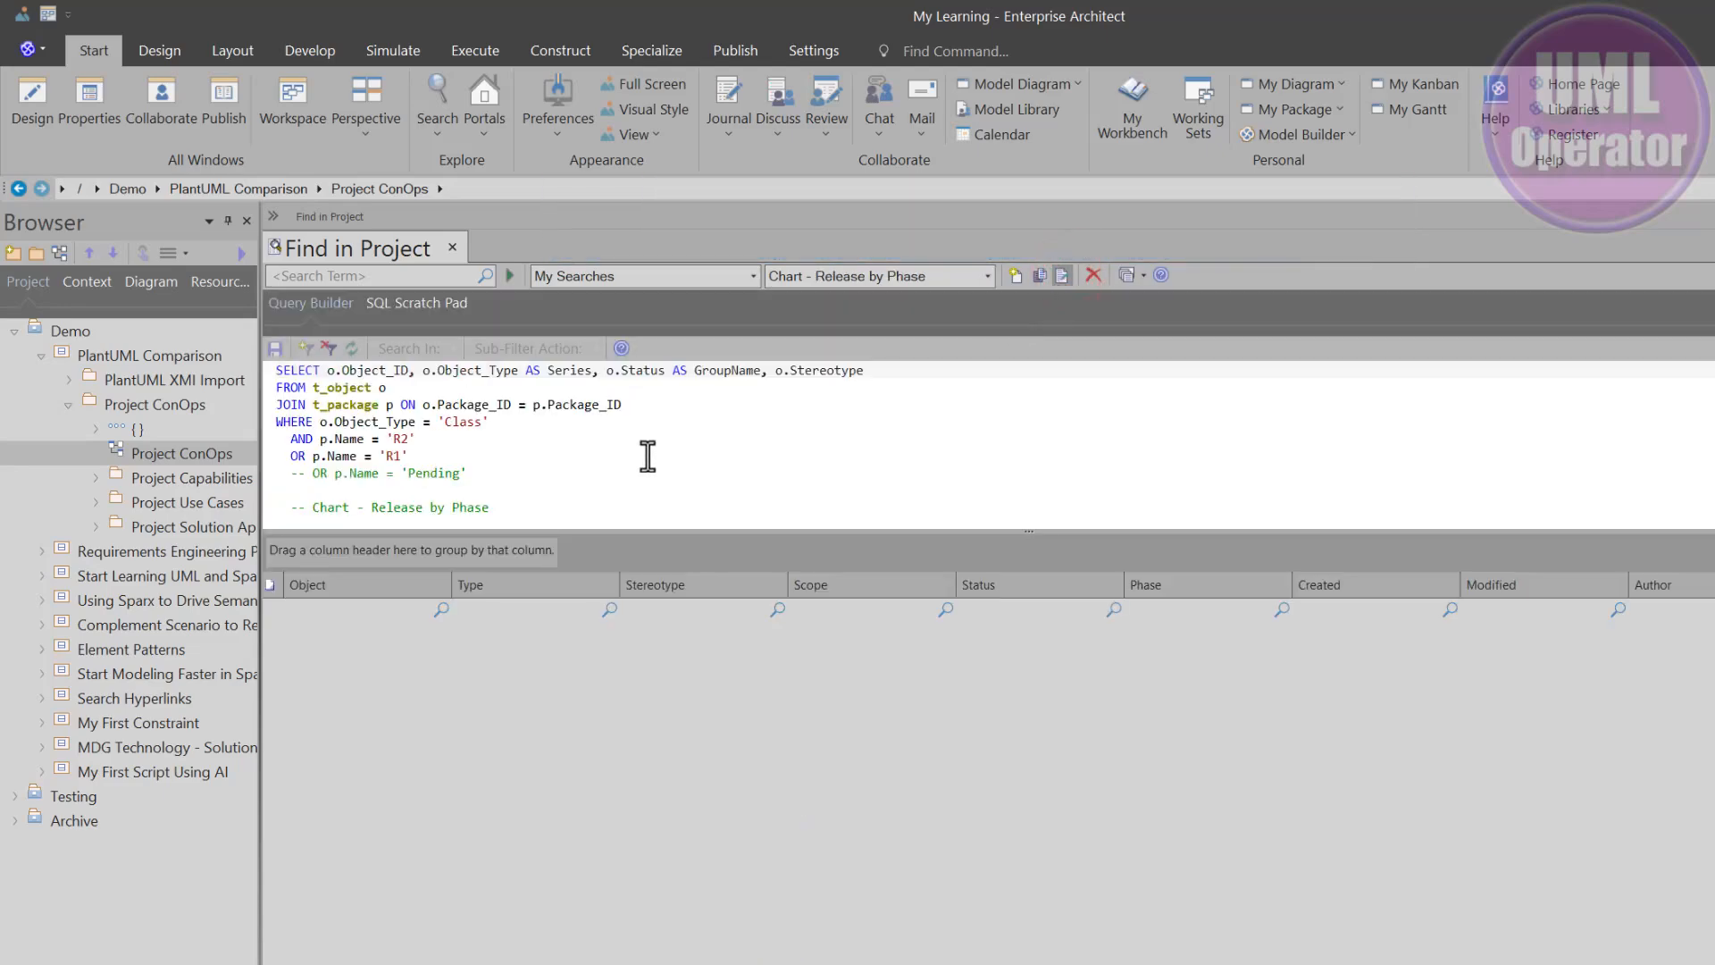
click(990, 276)
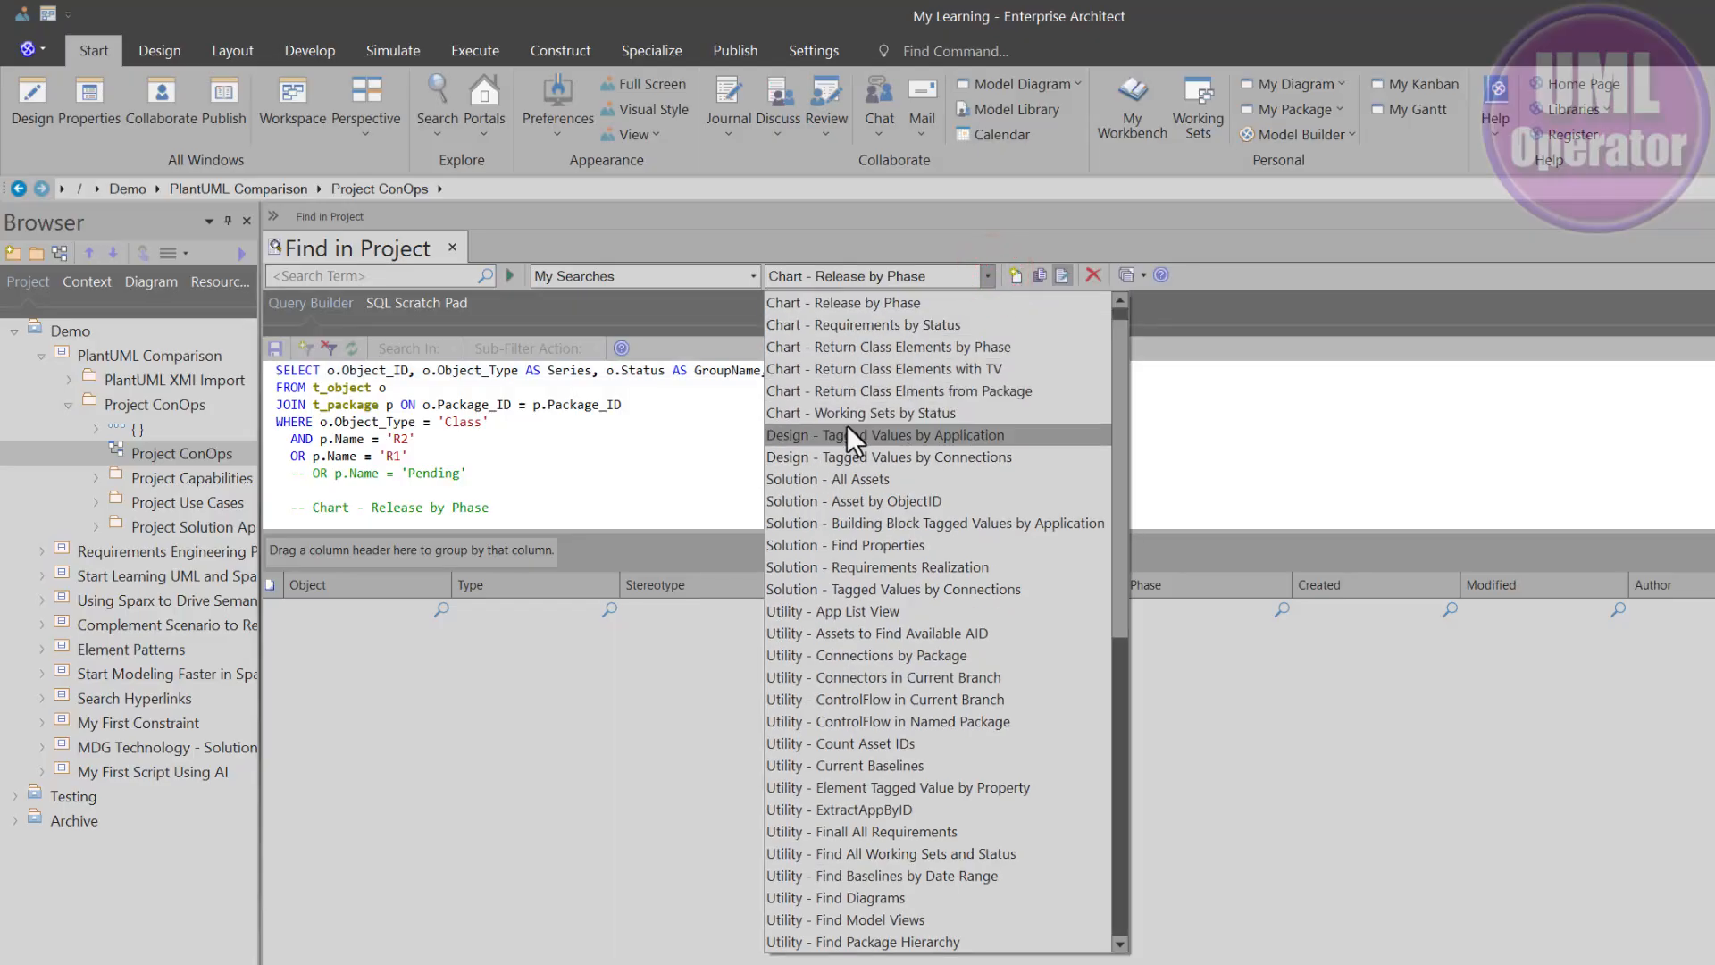
click(845, 435)
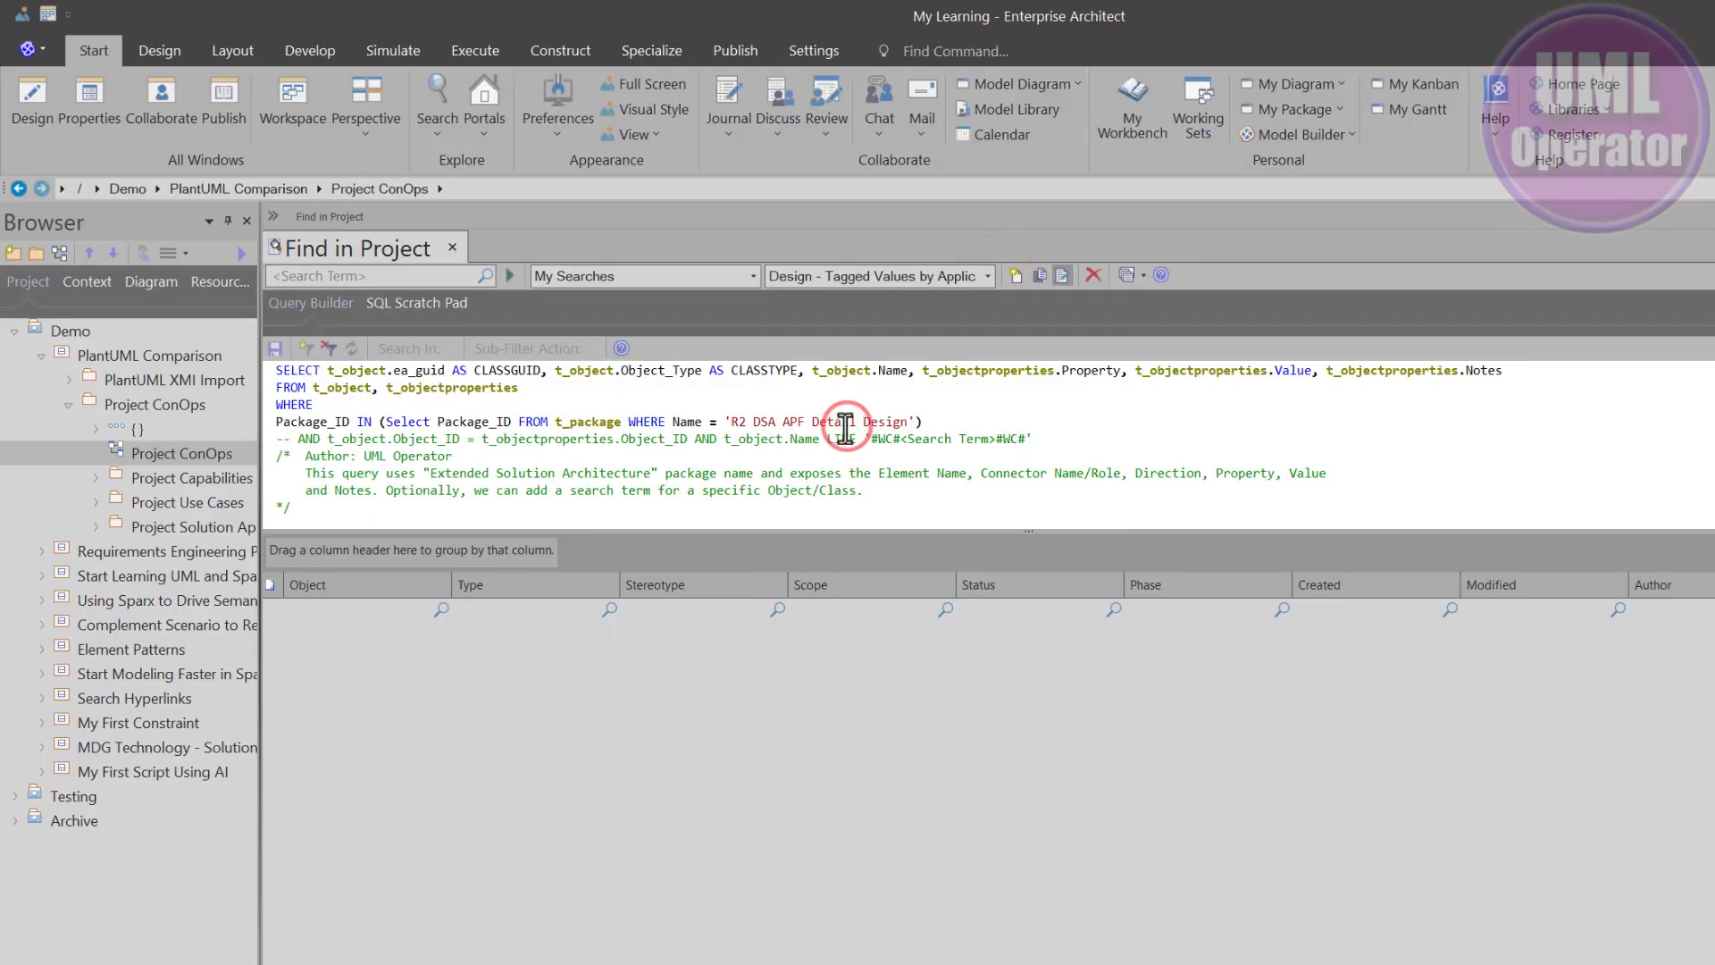
- Examine the list of saved searches under My Searches across the Chart, Design, Solution and Utility prefixes
click(989, 276)
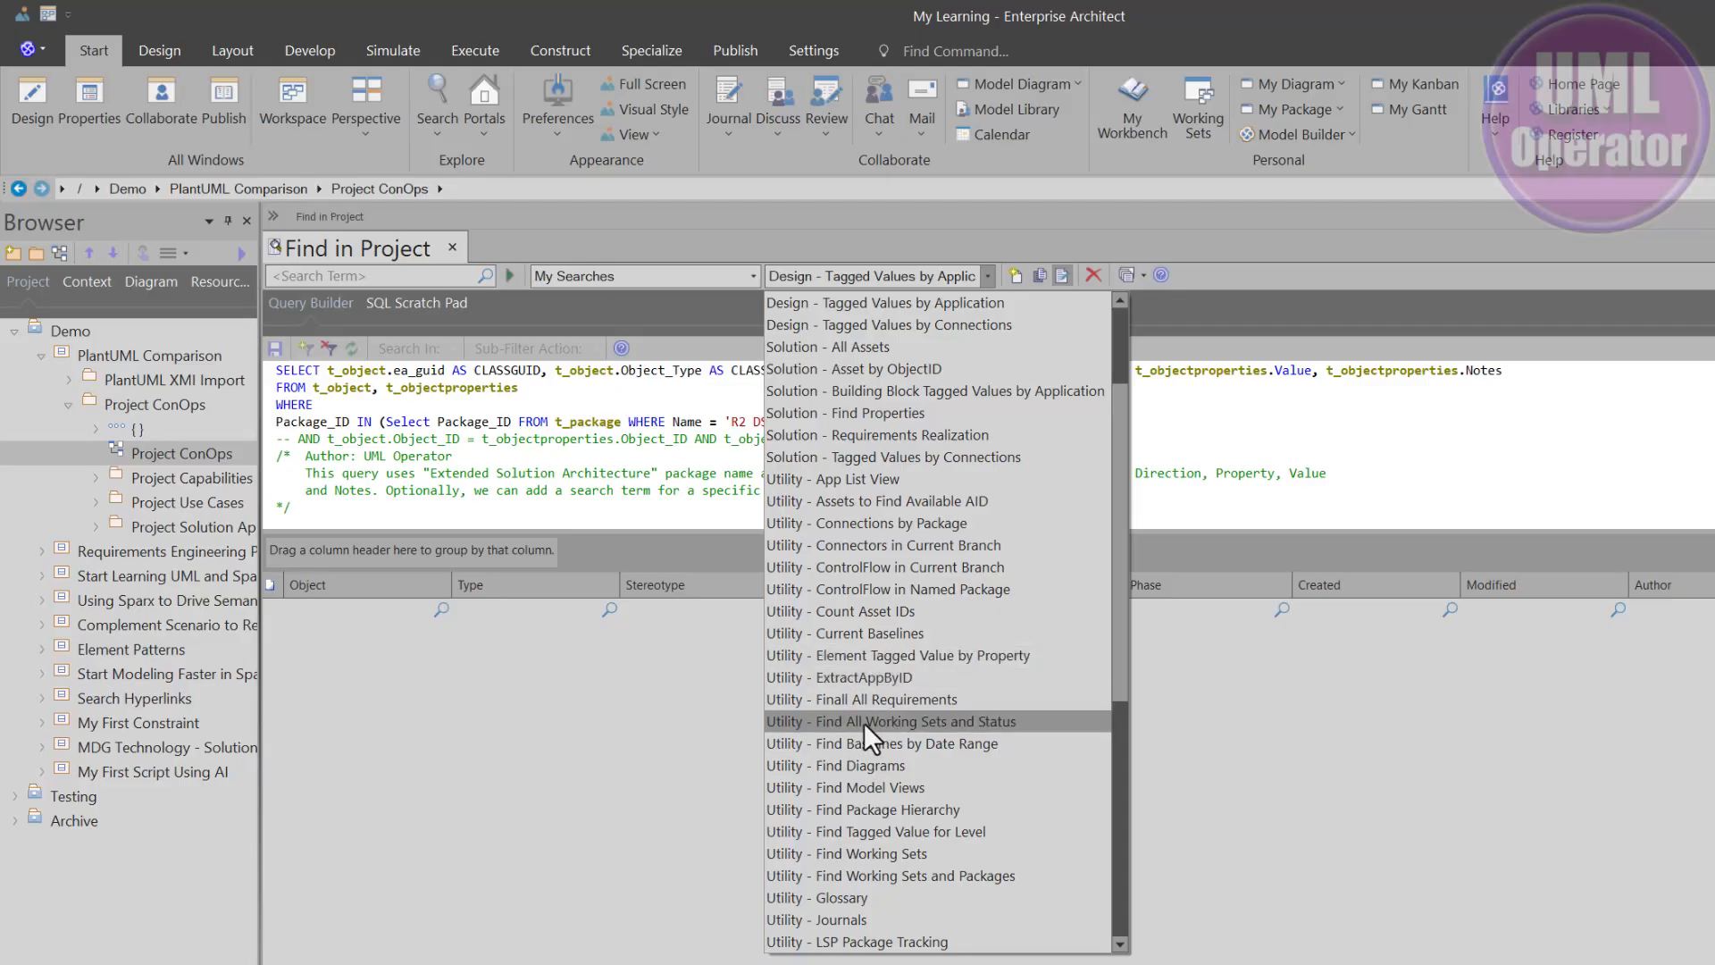
scroll(877, 727, down, 5)
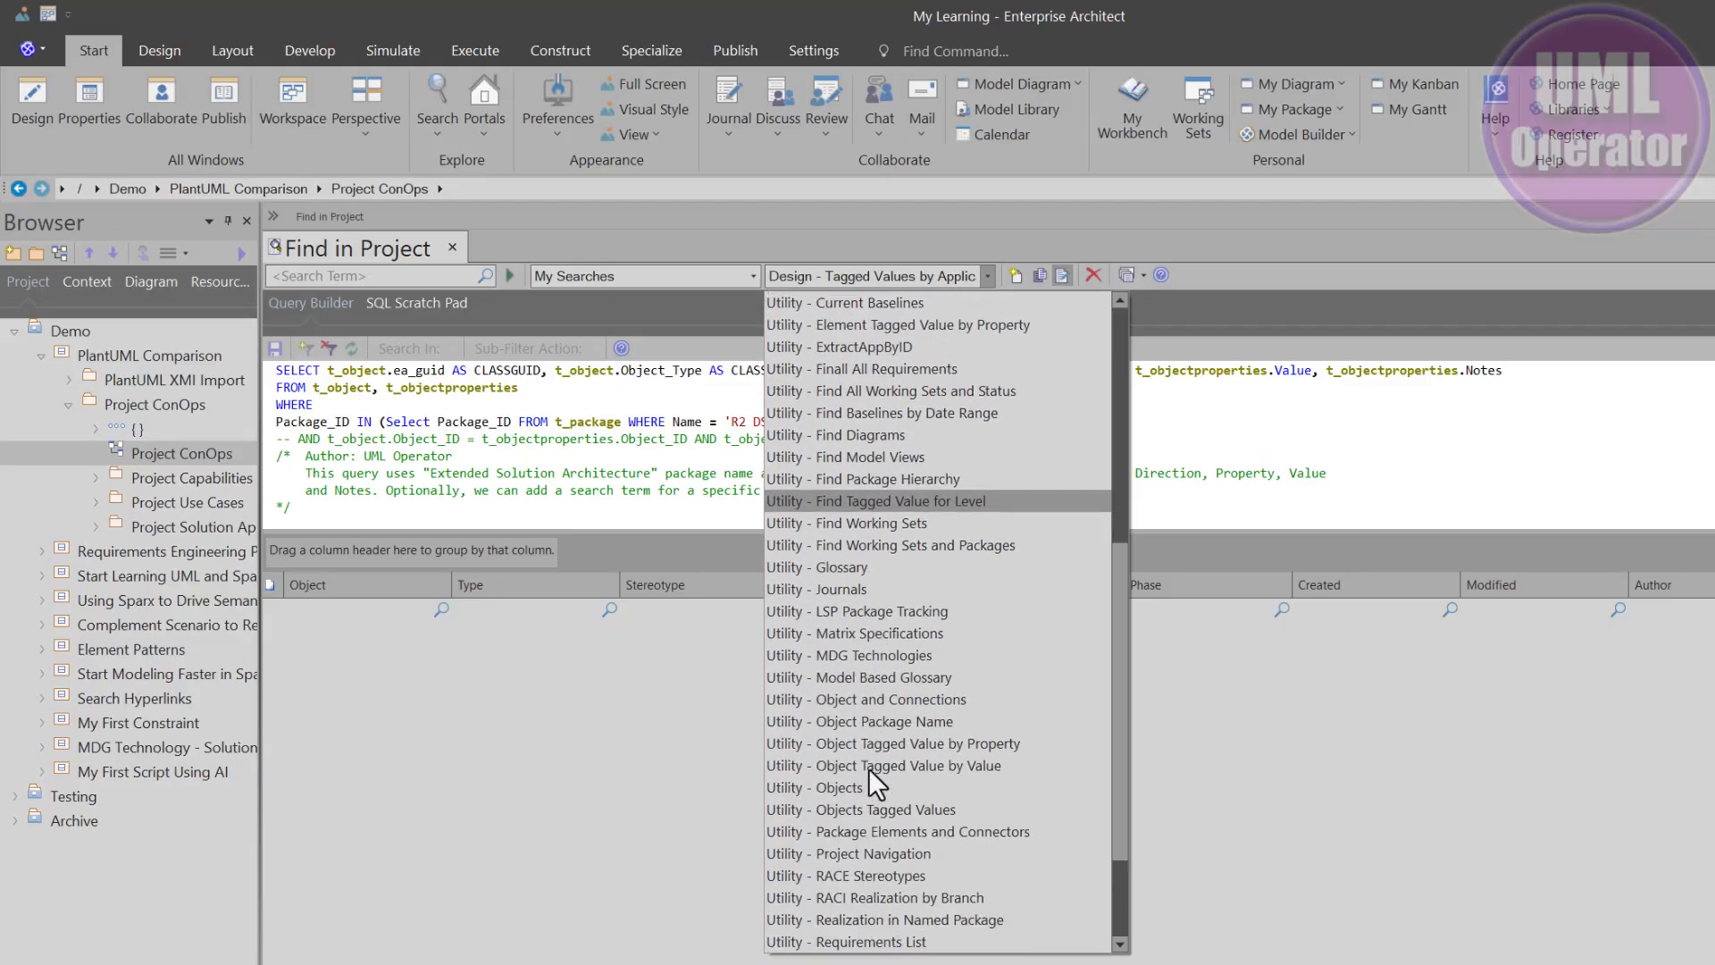
scroll(870, 768, down, 2)
scroll(870, 768, up, 4)
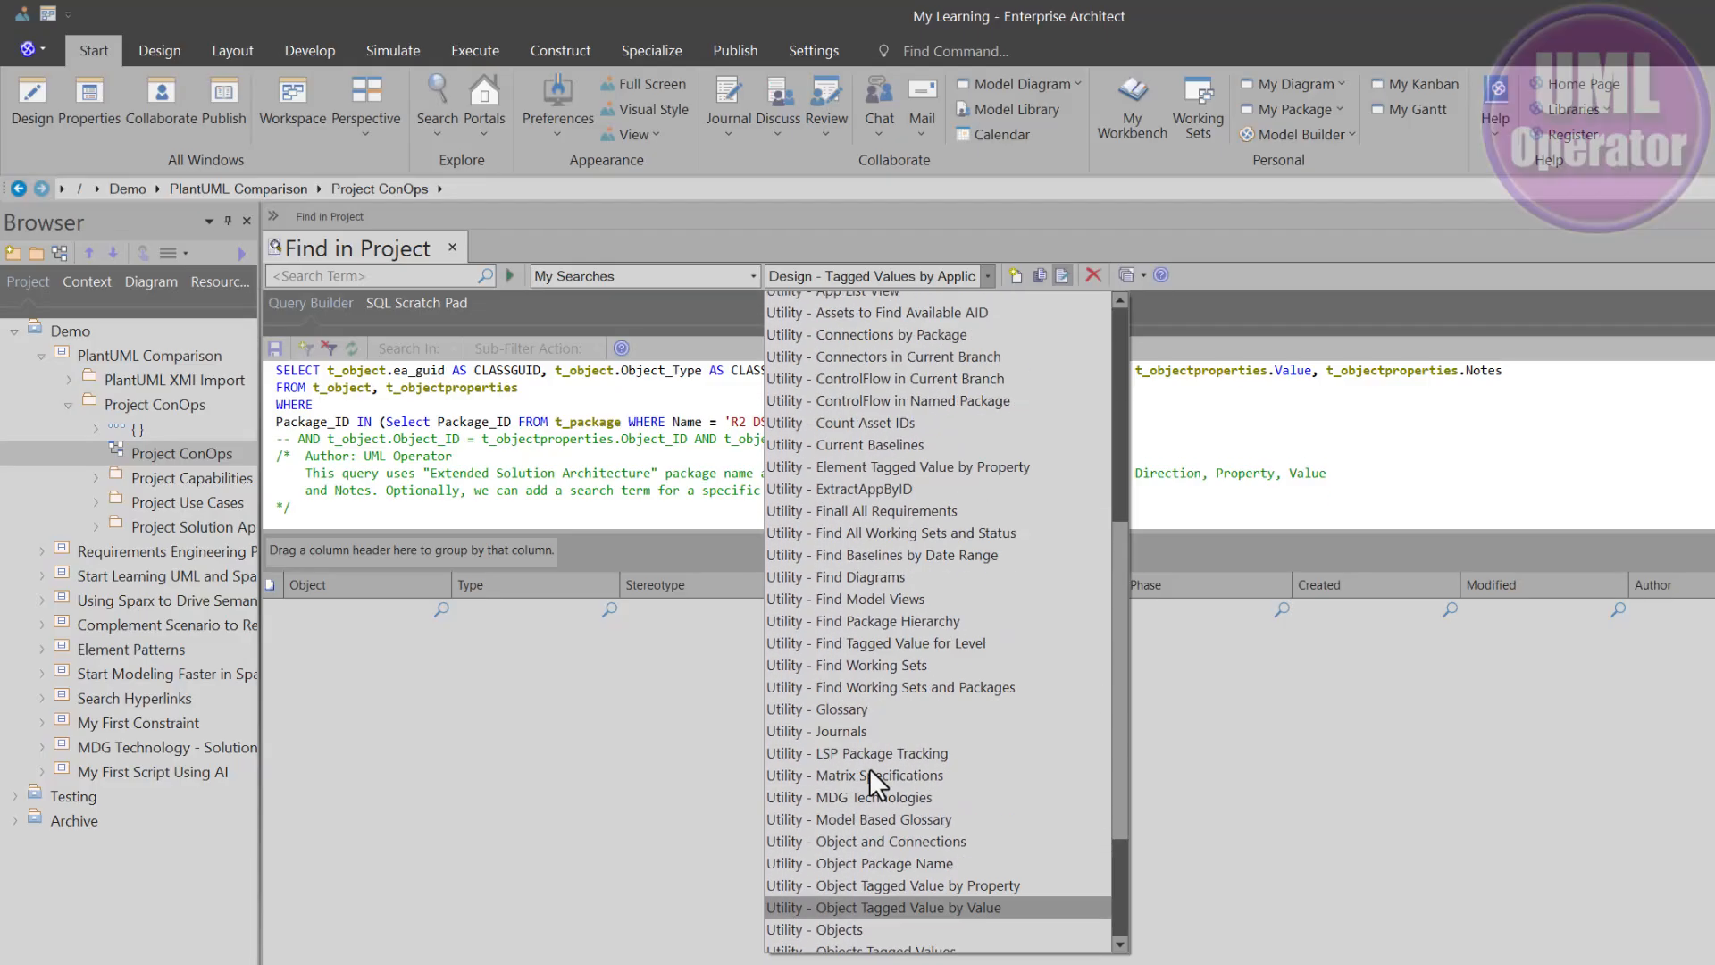
scroll(870, 779, up, 4)
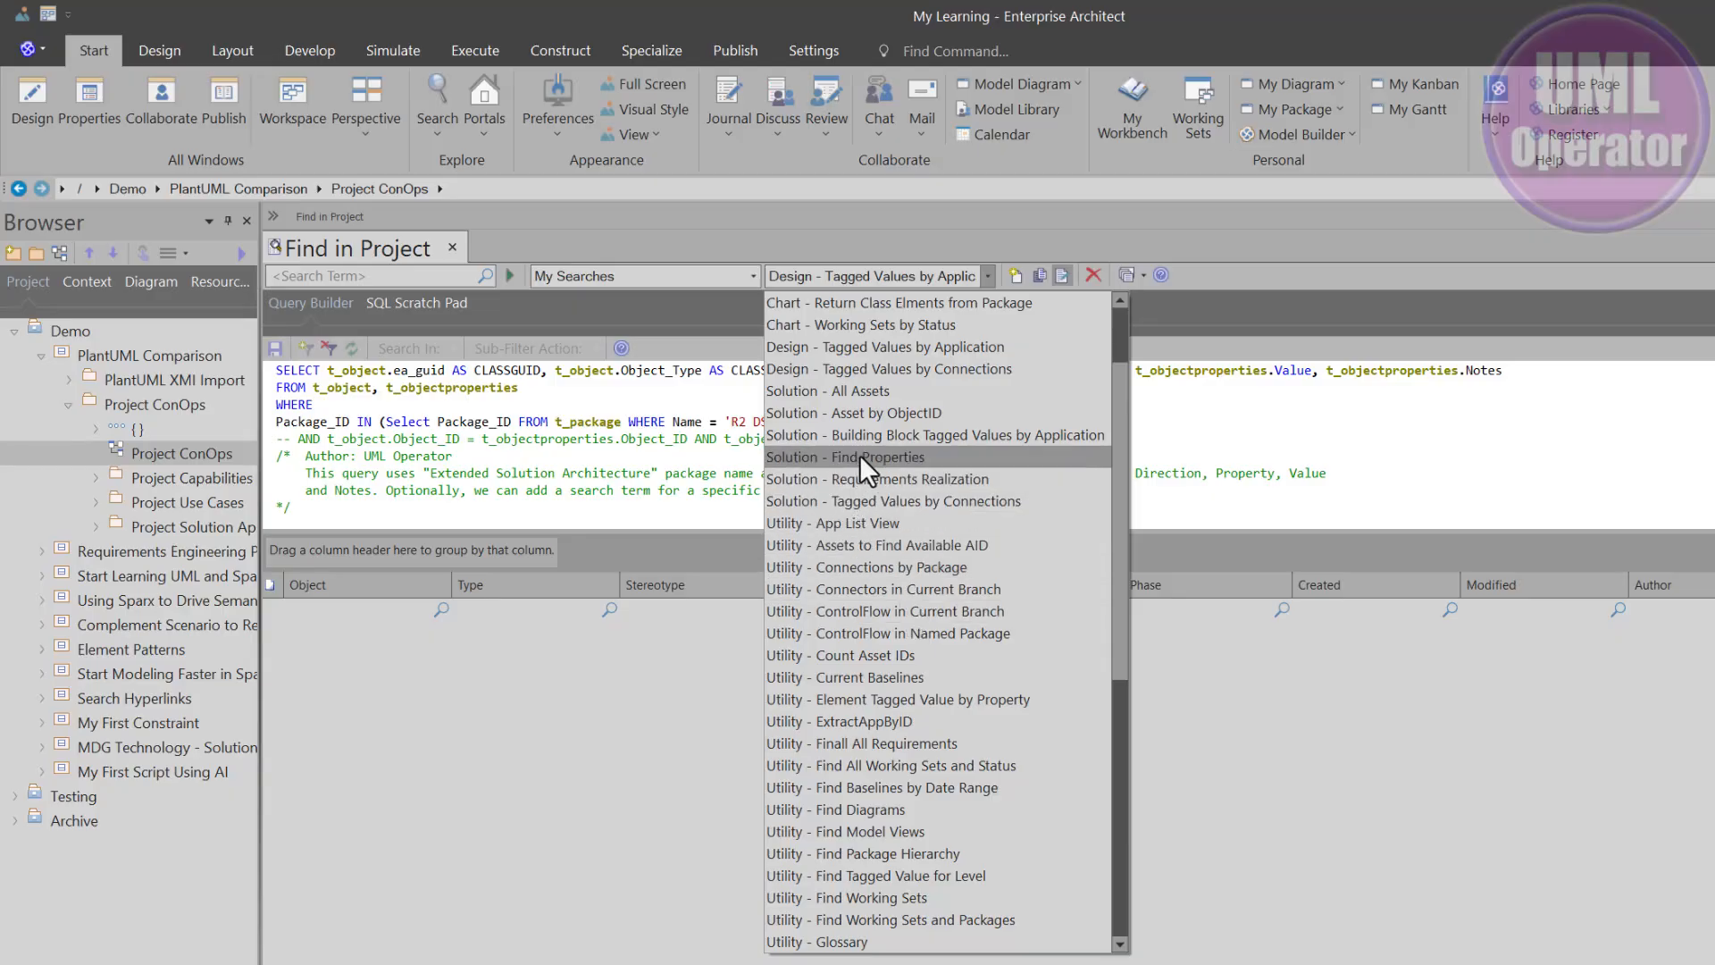
scroll(861, 449, up, 1)
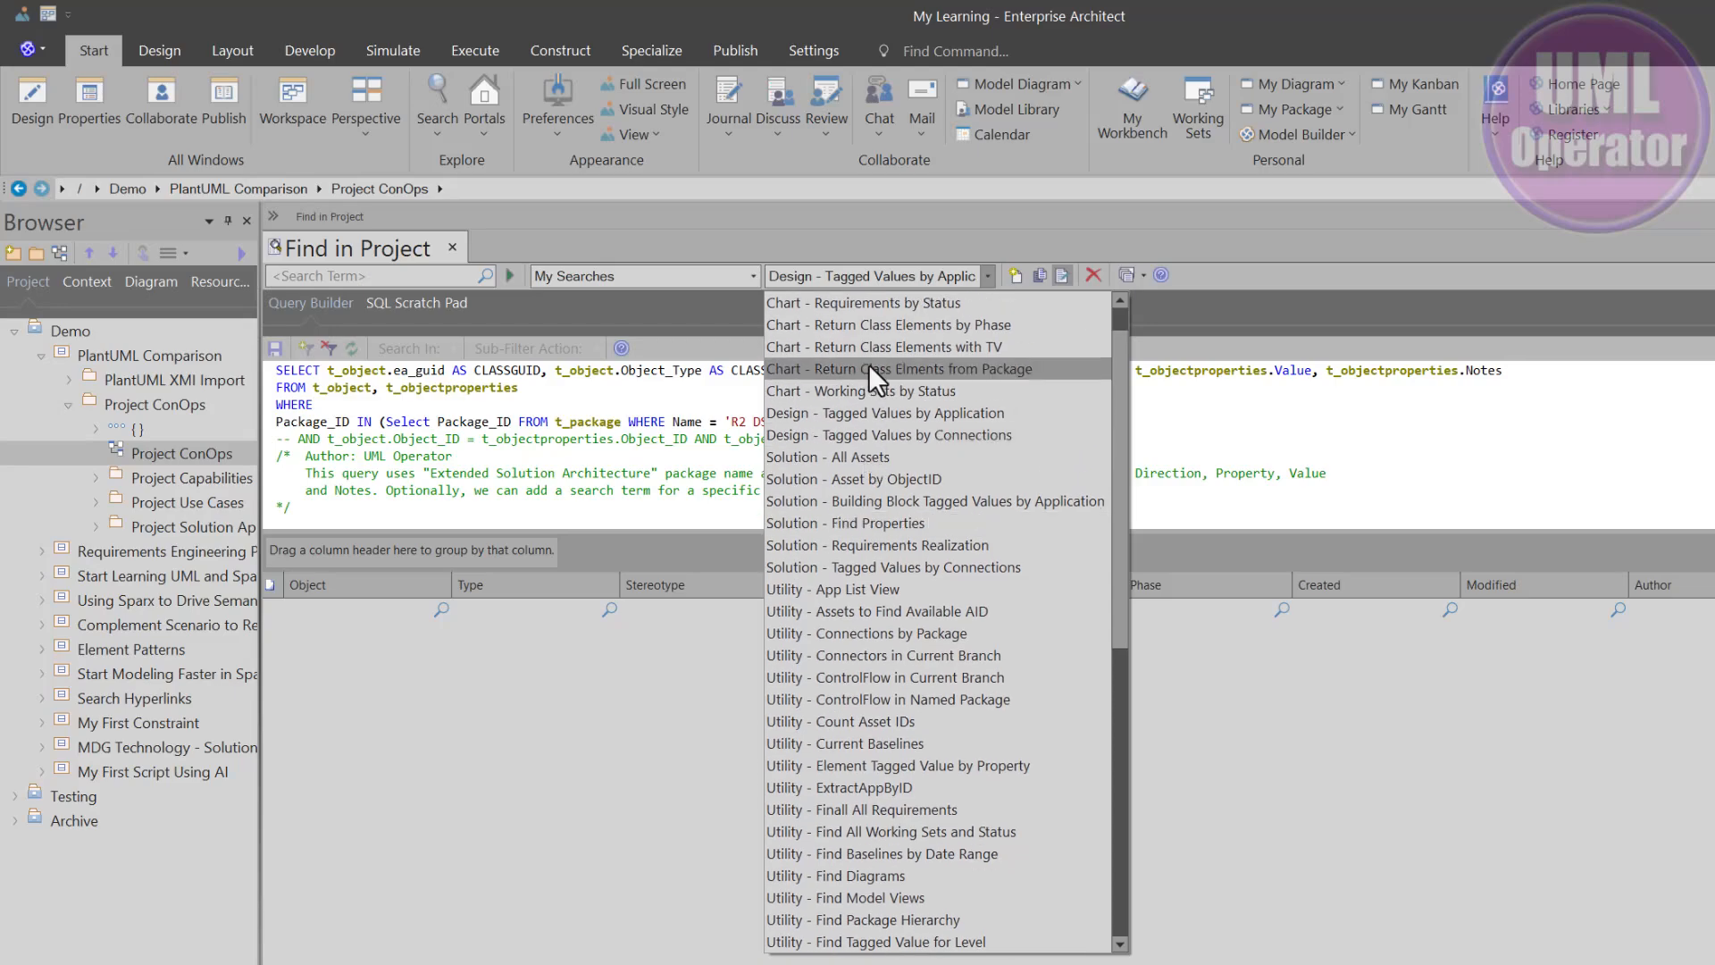
scroll(854, 700, down, 1)
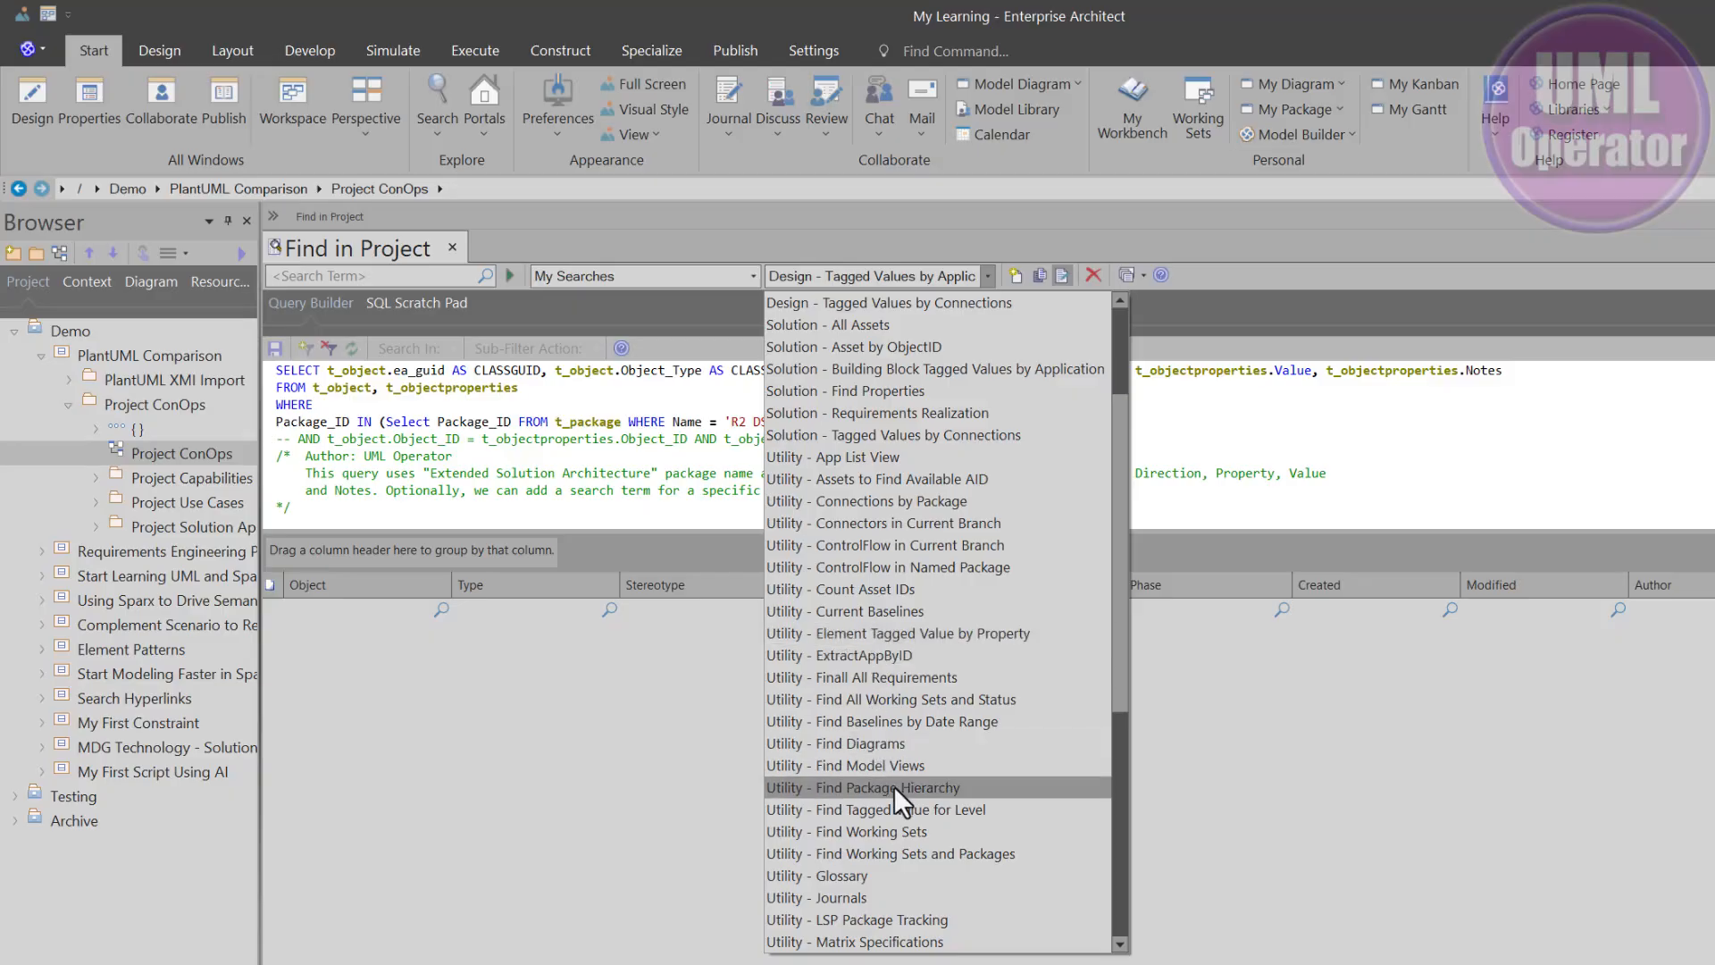
scroll(902, 790, up, 3)
scroll(904, 736, down, 1)
scroll(903, 736, up, 1)
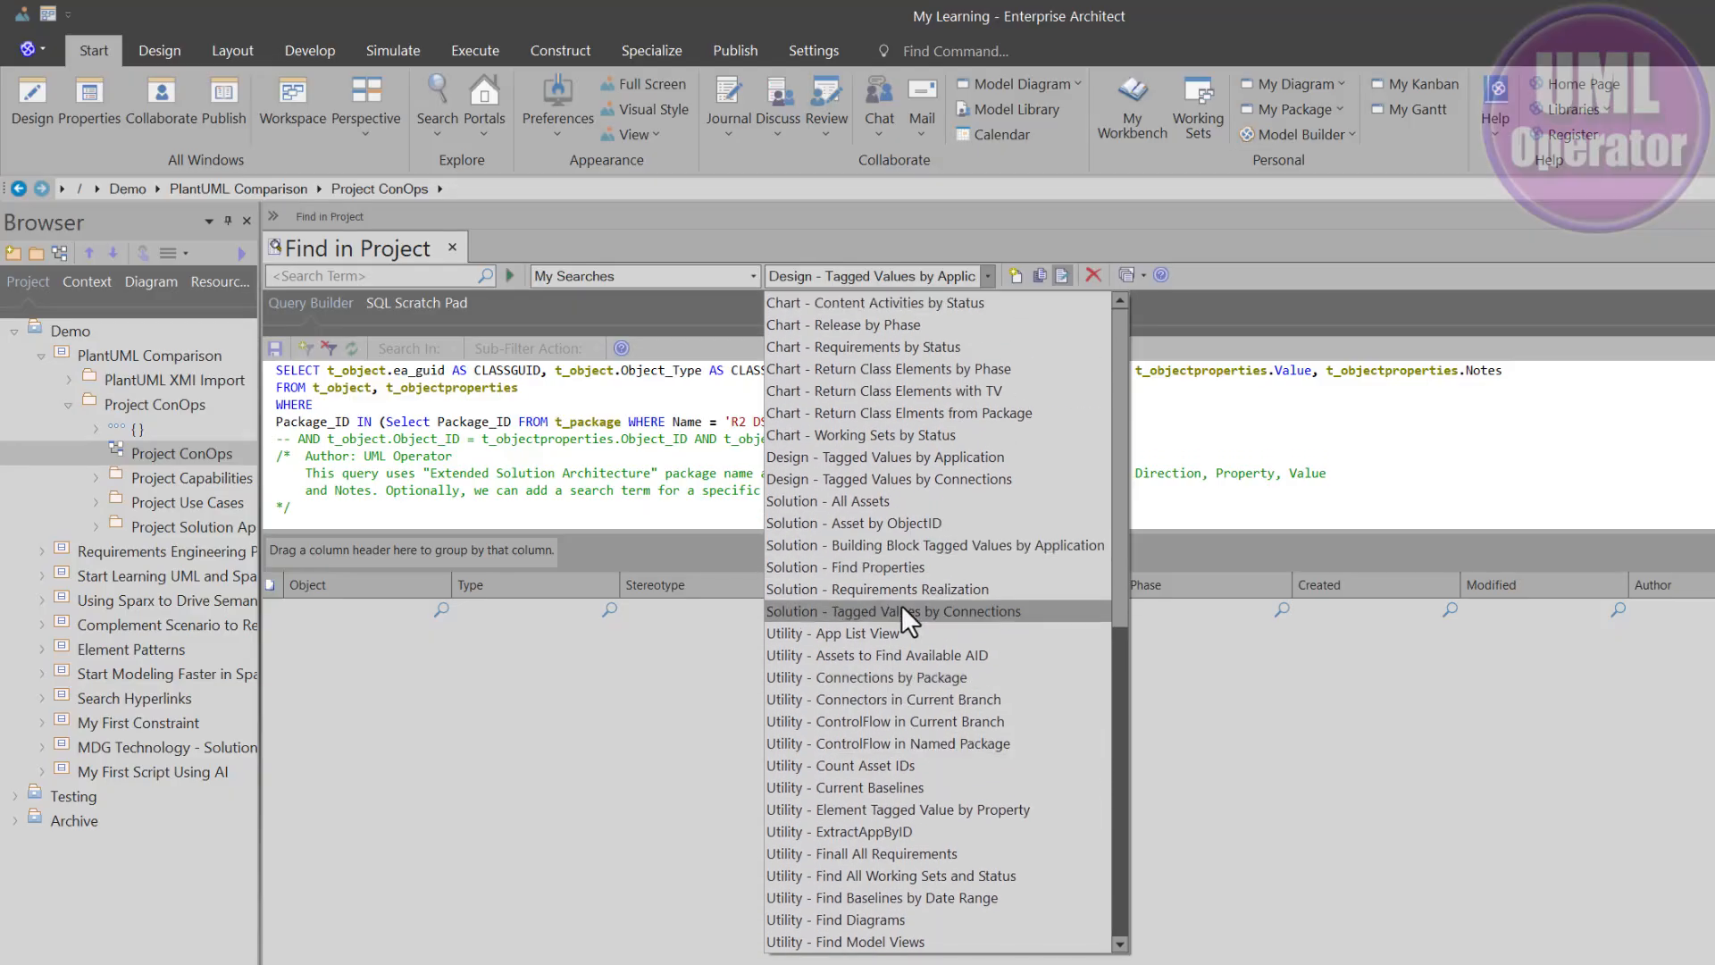
- Load the saved search Utility - Connectors in Current Branch, read through its SQL and run it
click(882, 702)
scroll(498, 460, down, 3)
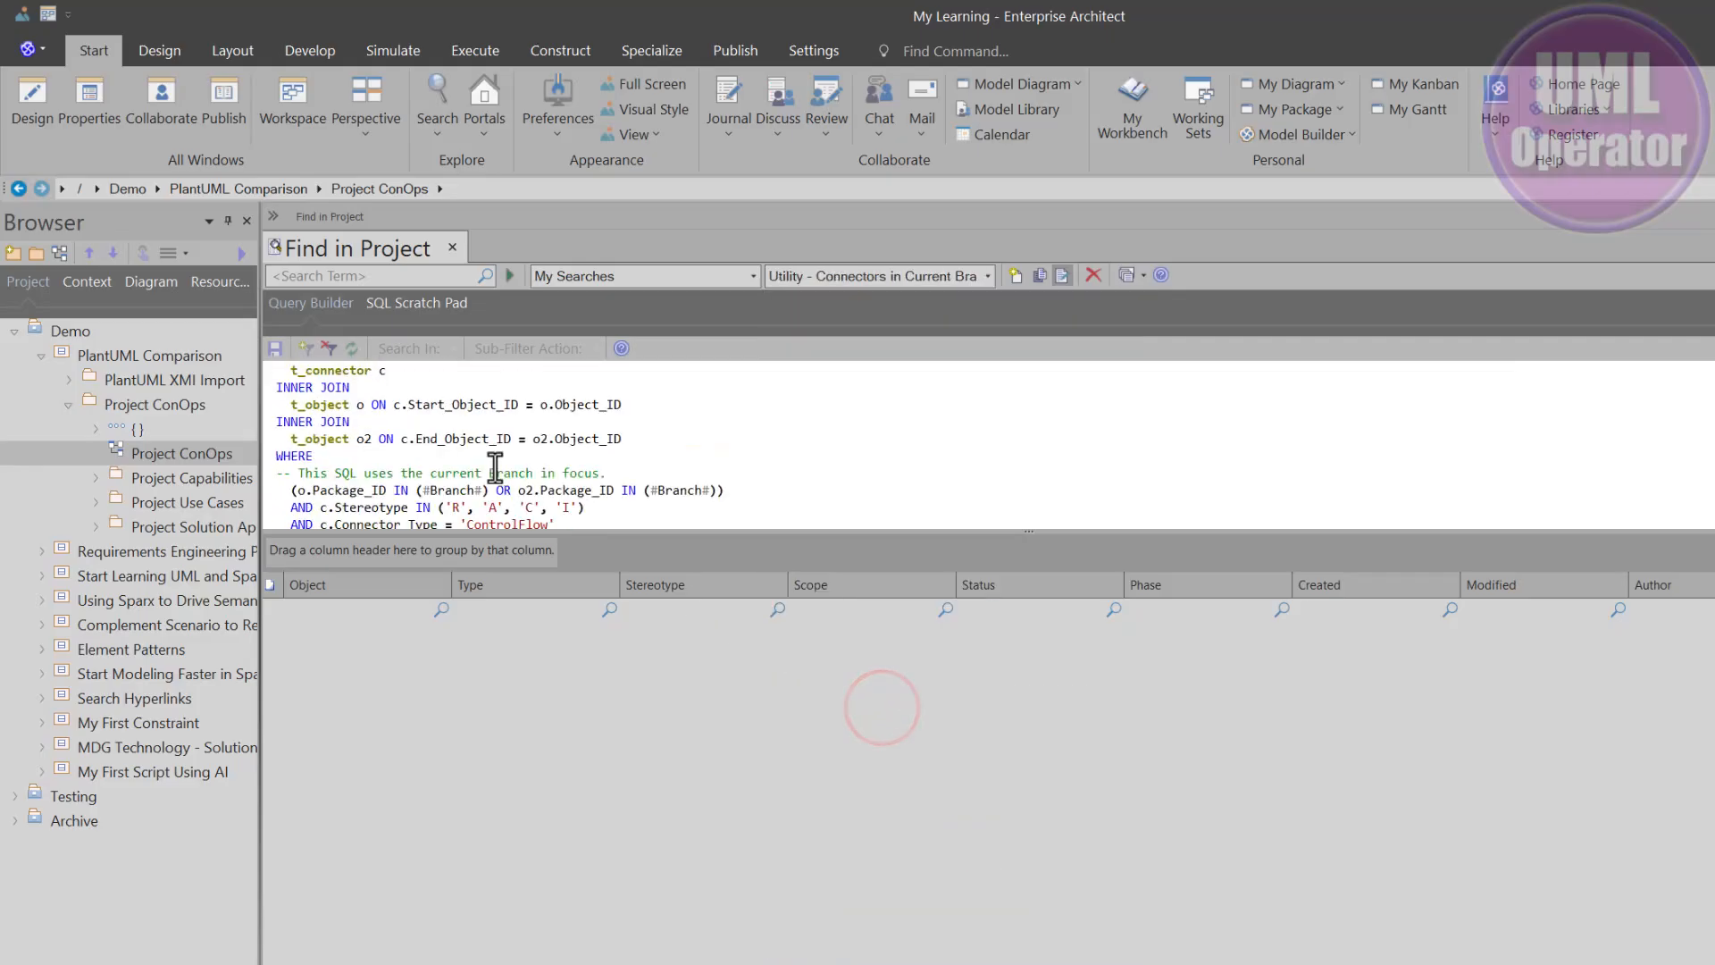
scroll(518, 451, up, 6)
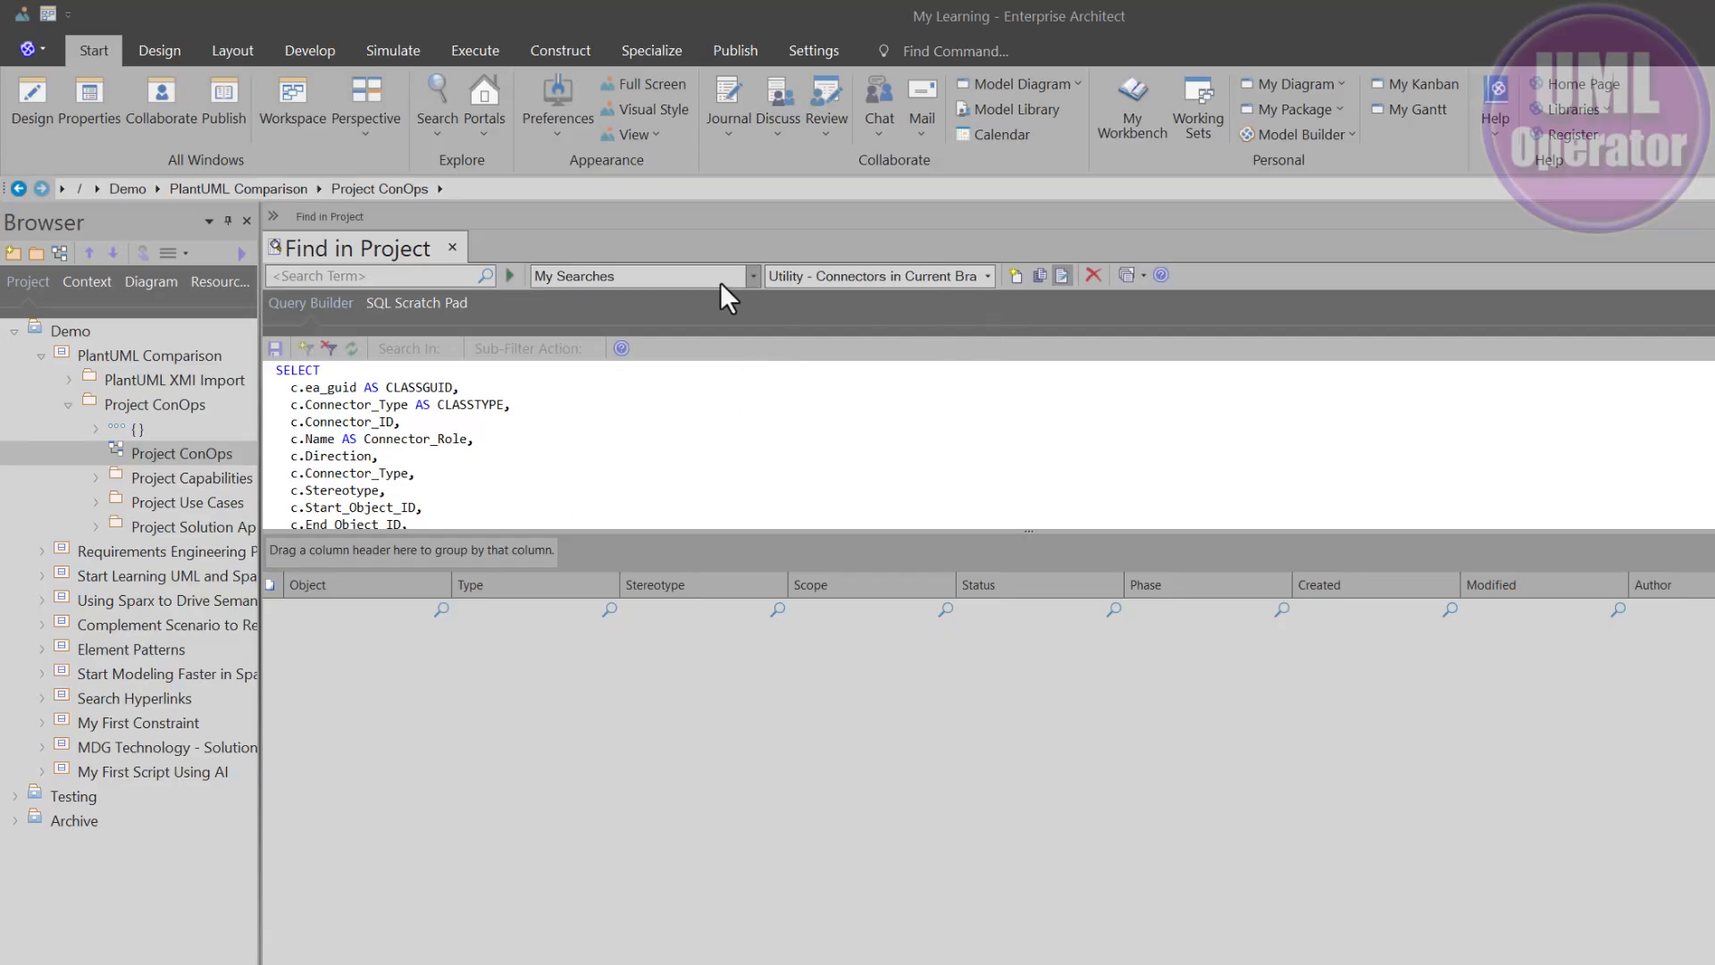
click(509, 273)
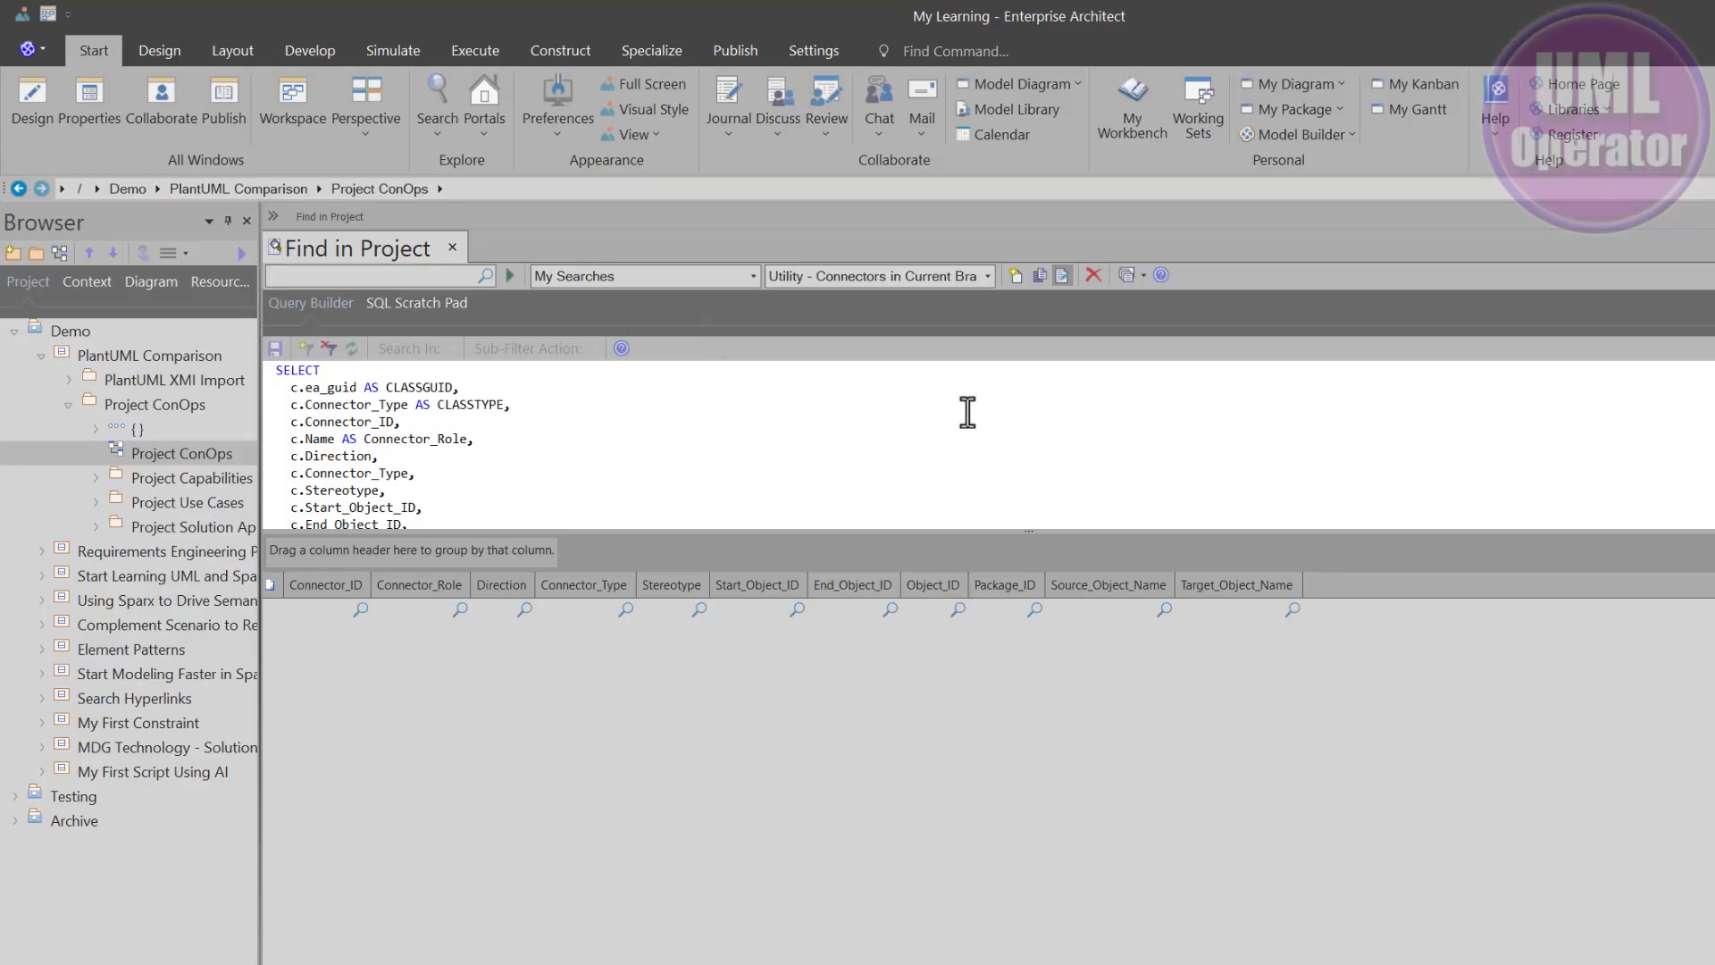
- Run the saved search Utility - Find Diagrams, open the Project ConOps diagram from its results, and return to the search
click(988, 277)
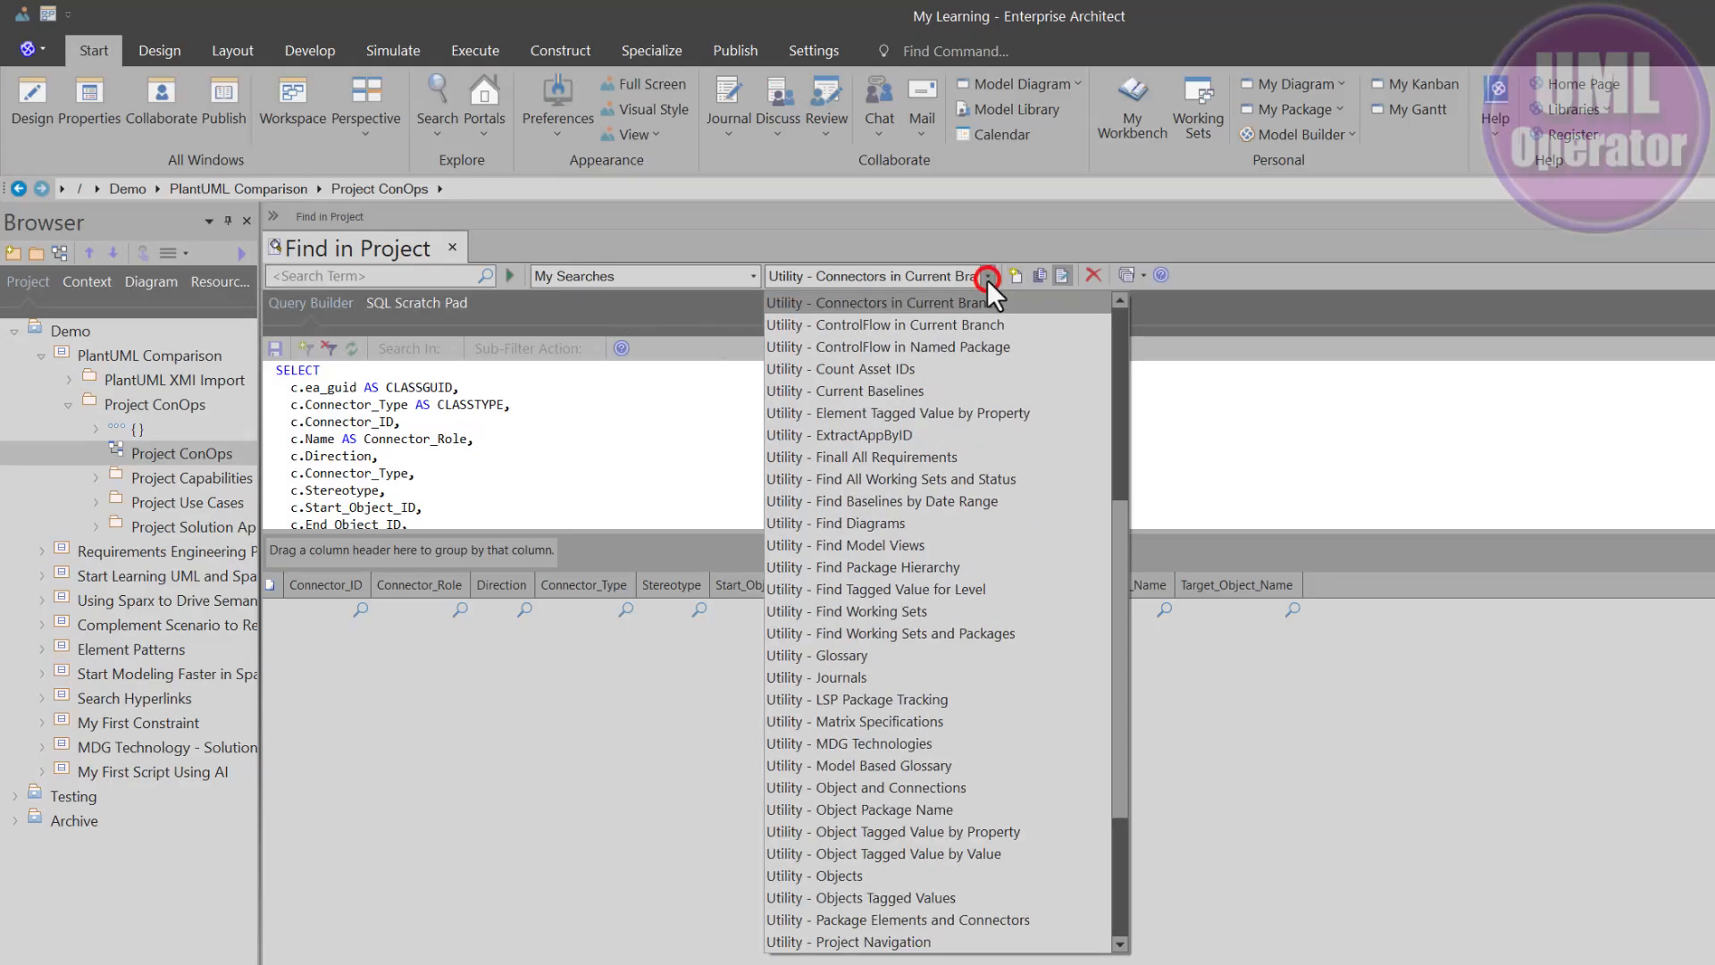
click(883, 521)
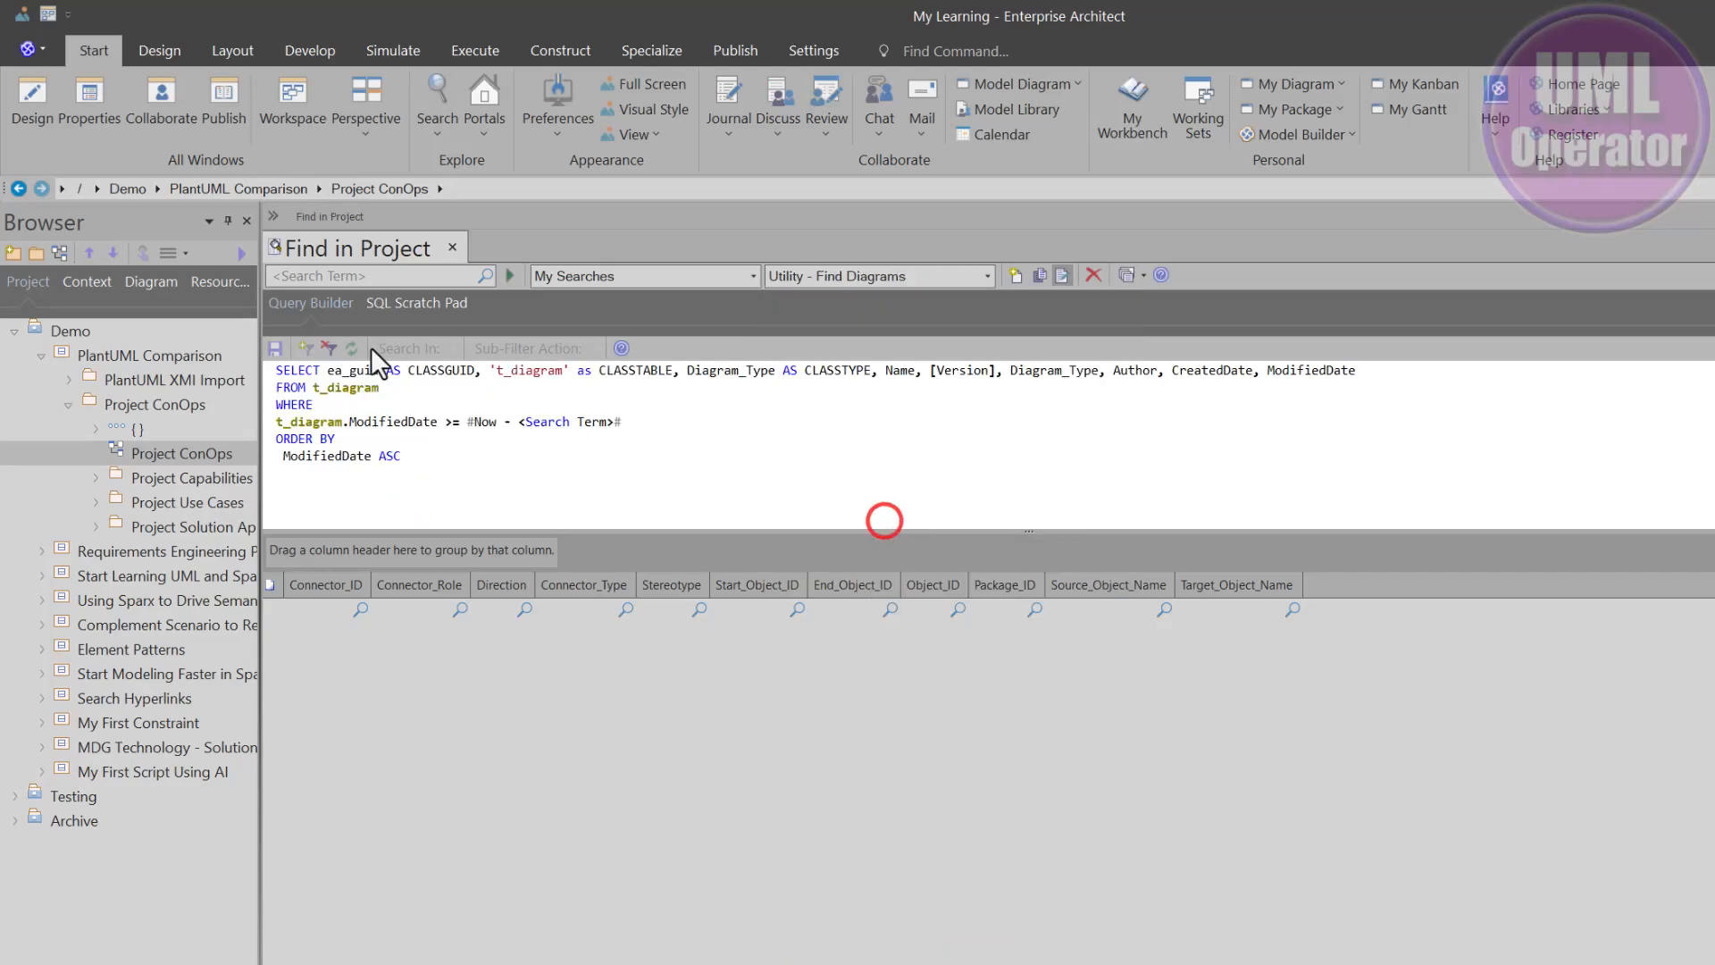
click(507, 268)
click(509, 276)
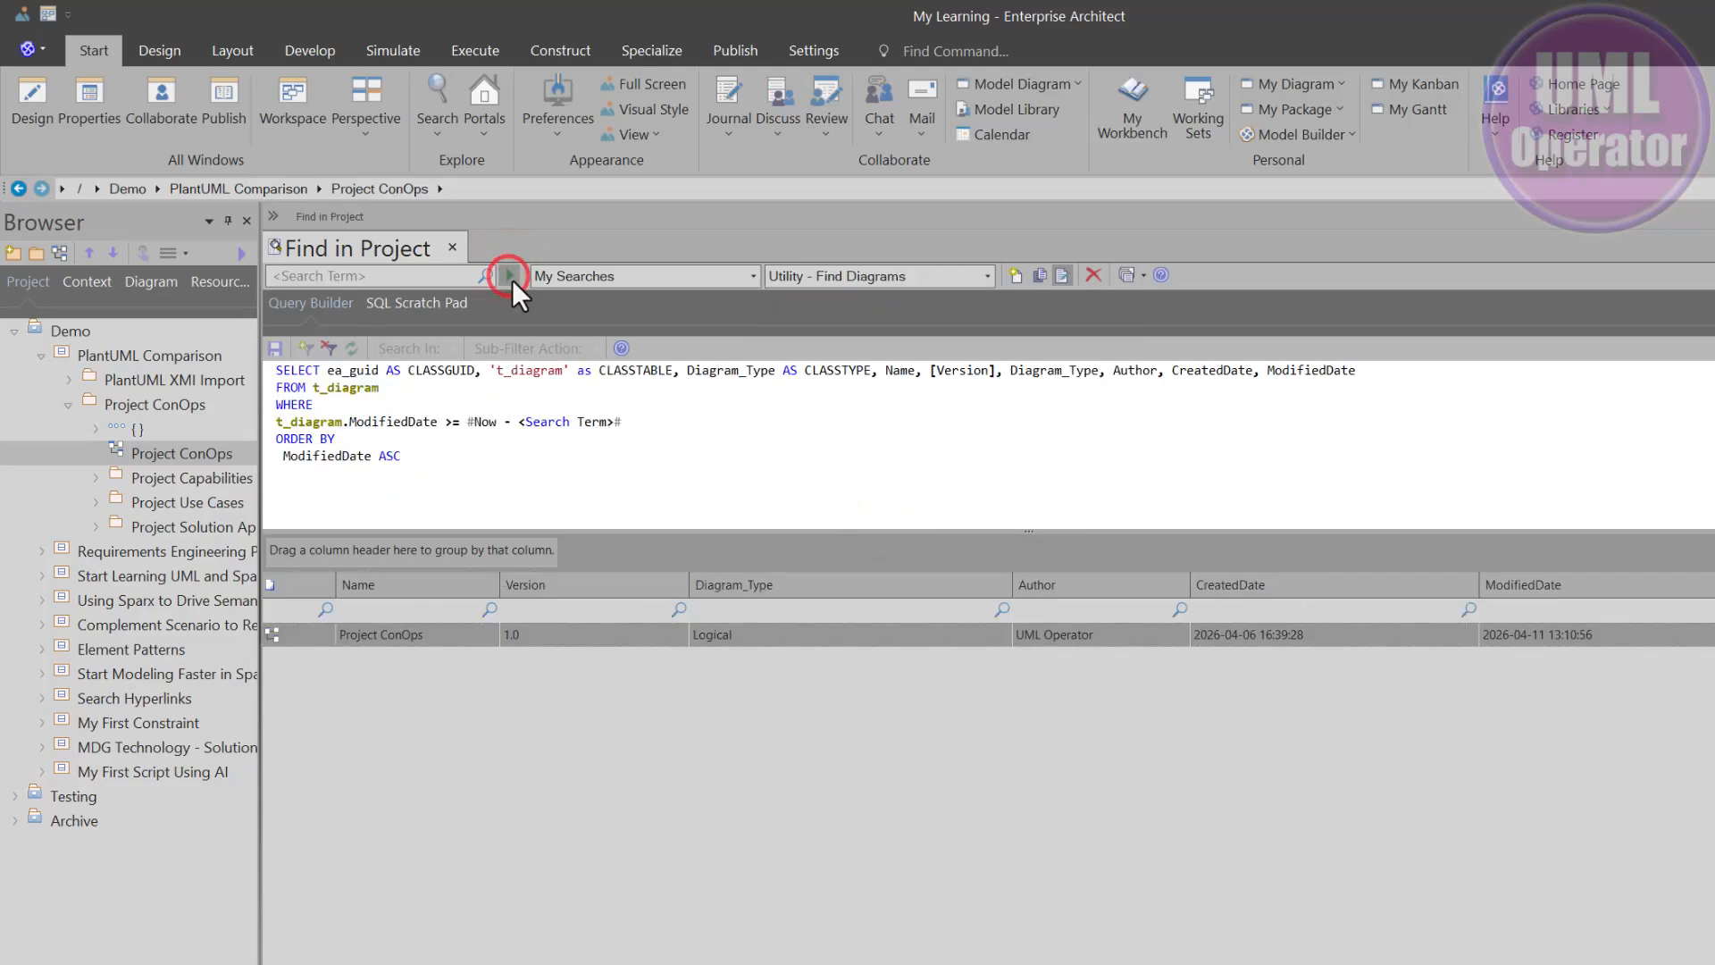
double_click(386, 635)
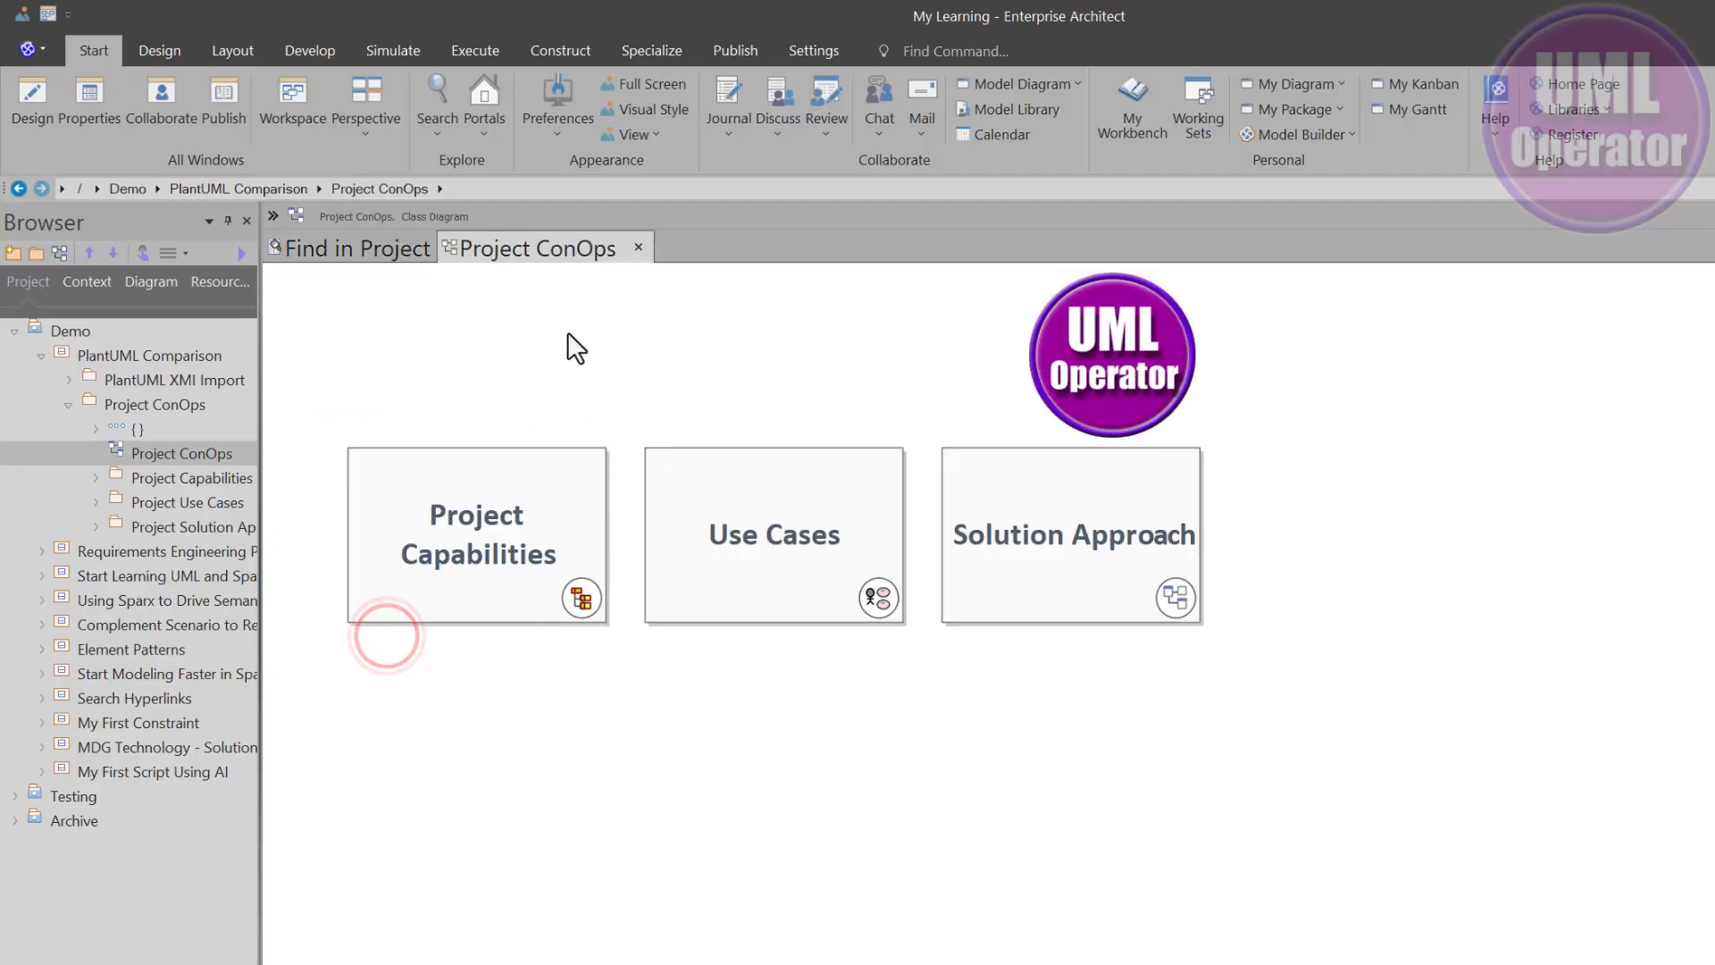
click(354, 249)
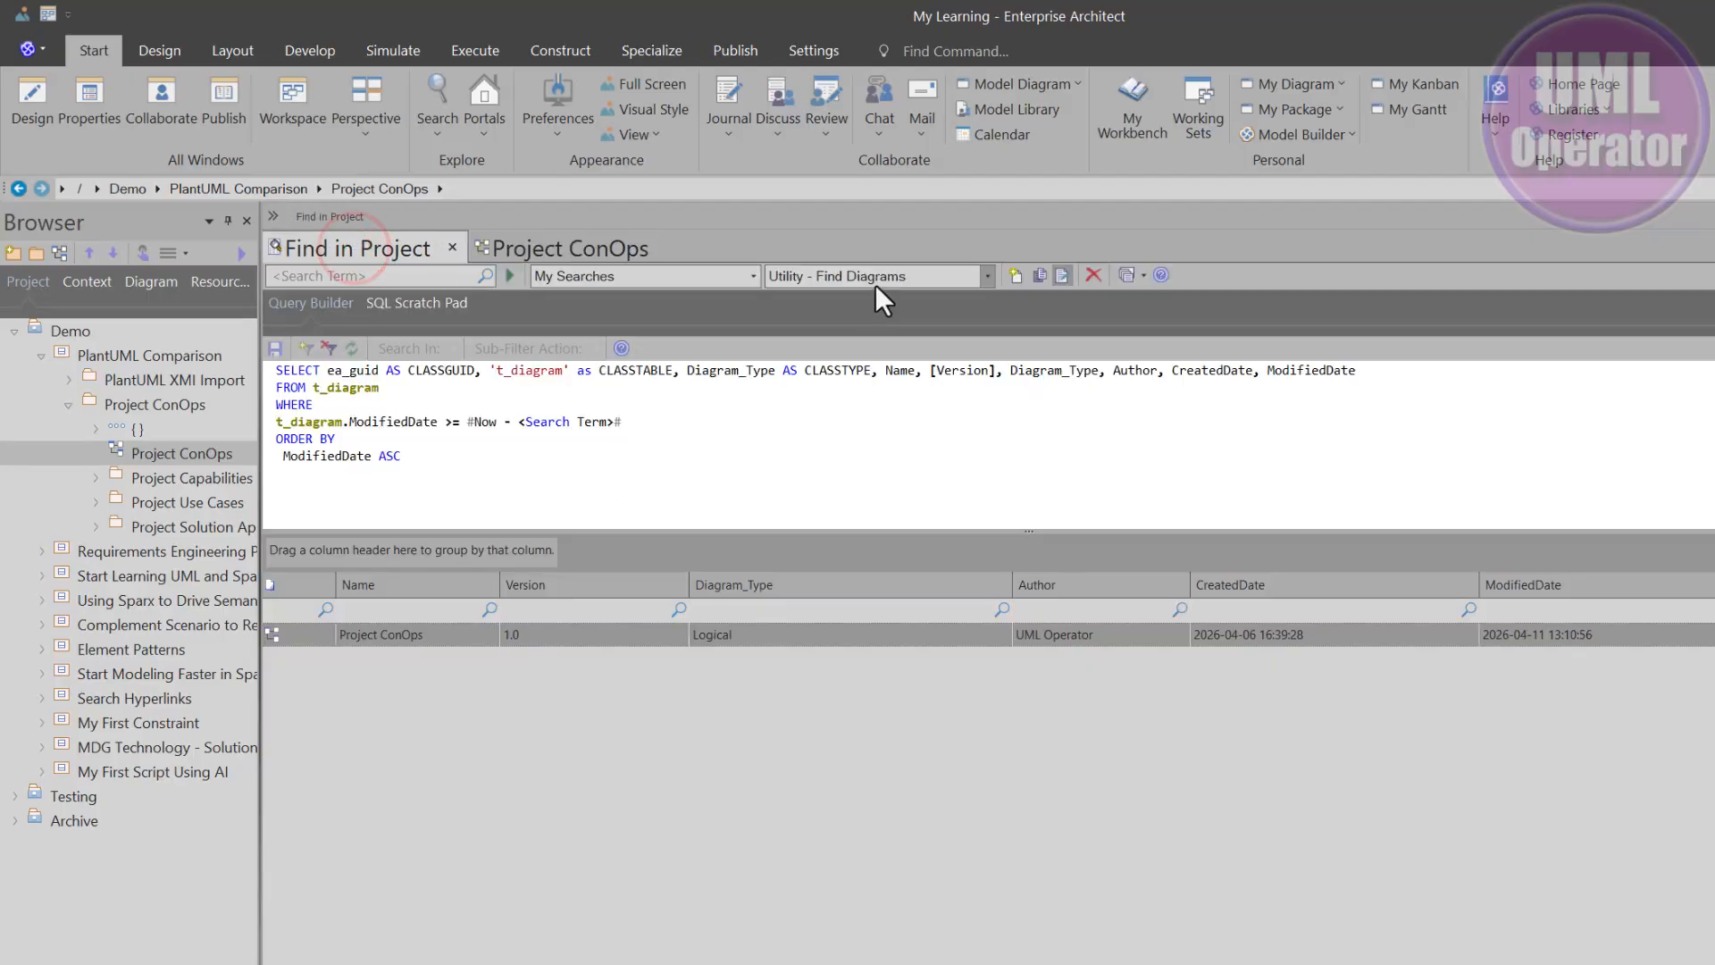
- Start a search export and mark Utility - Find Diagrams in the list of exportable searches
click(1128, 274)
click(976, 436)
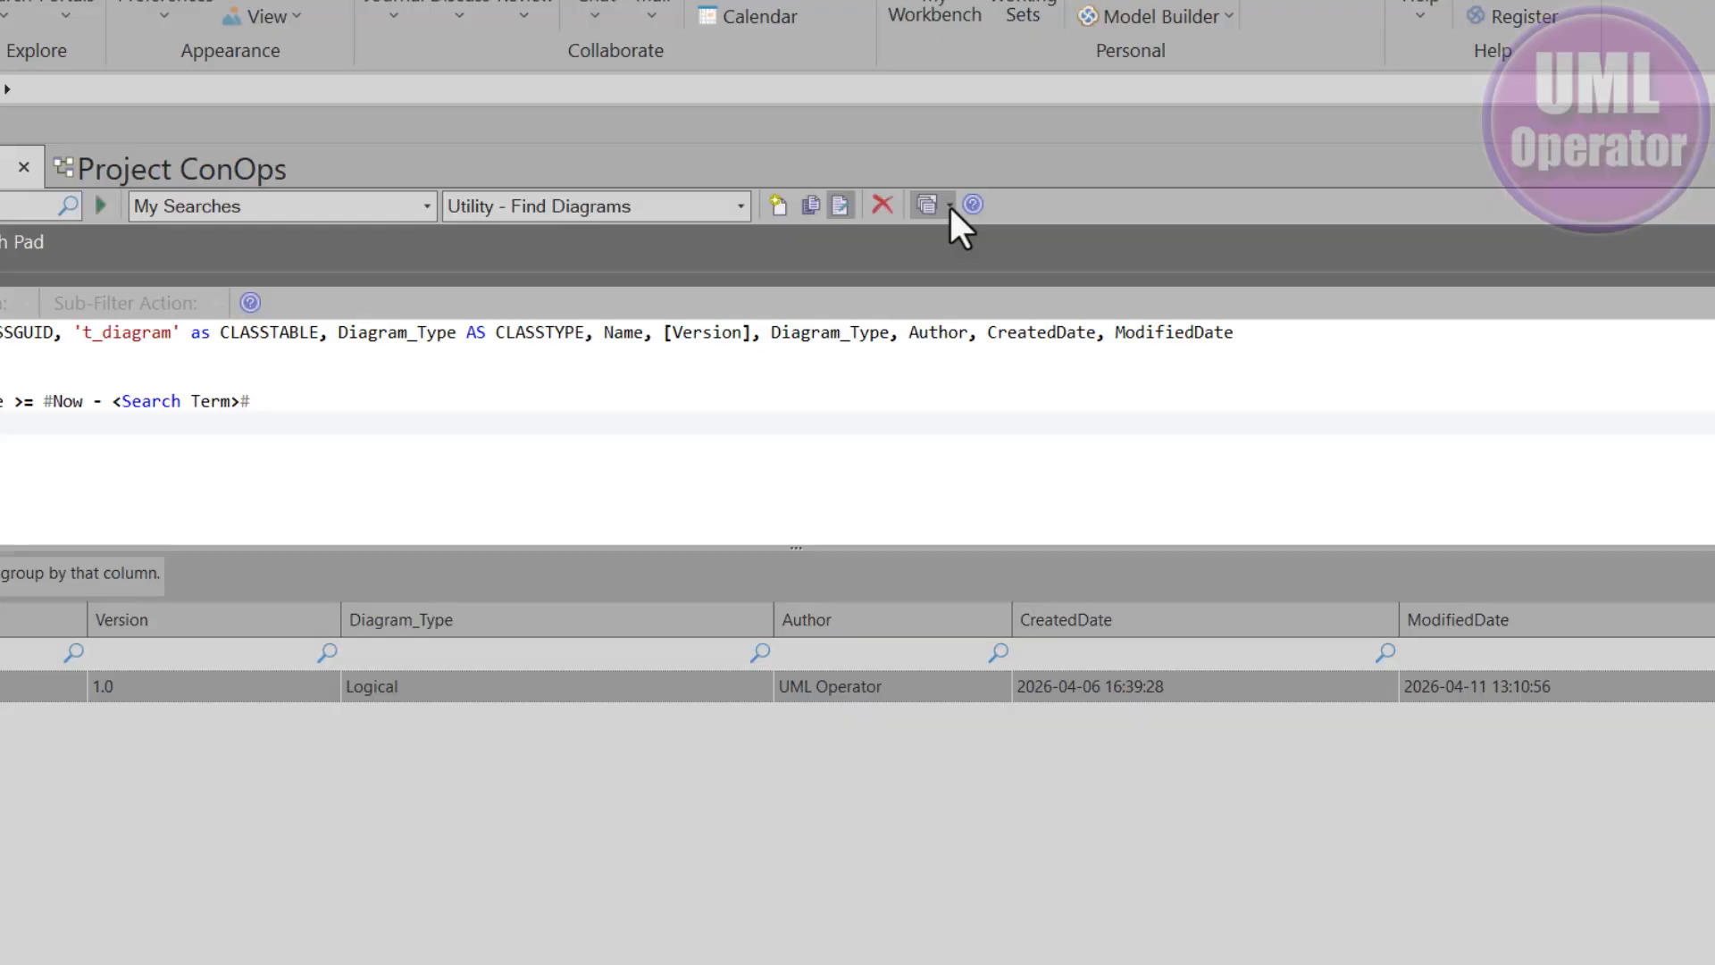
click(1134, 271)
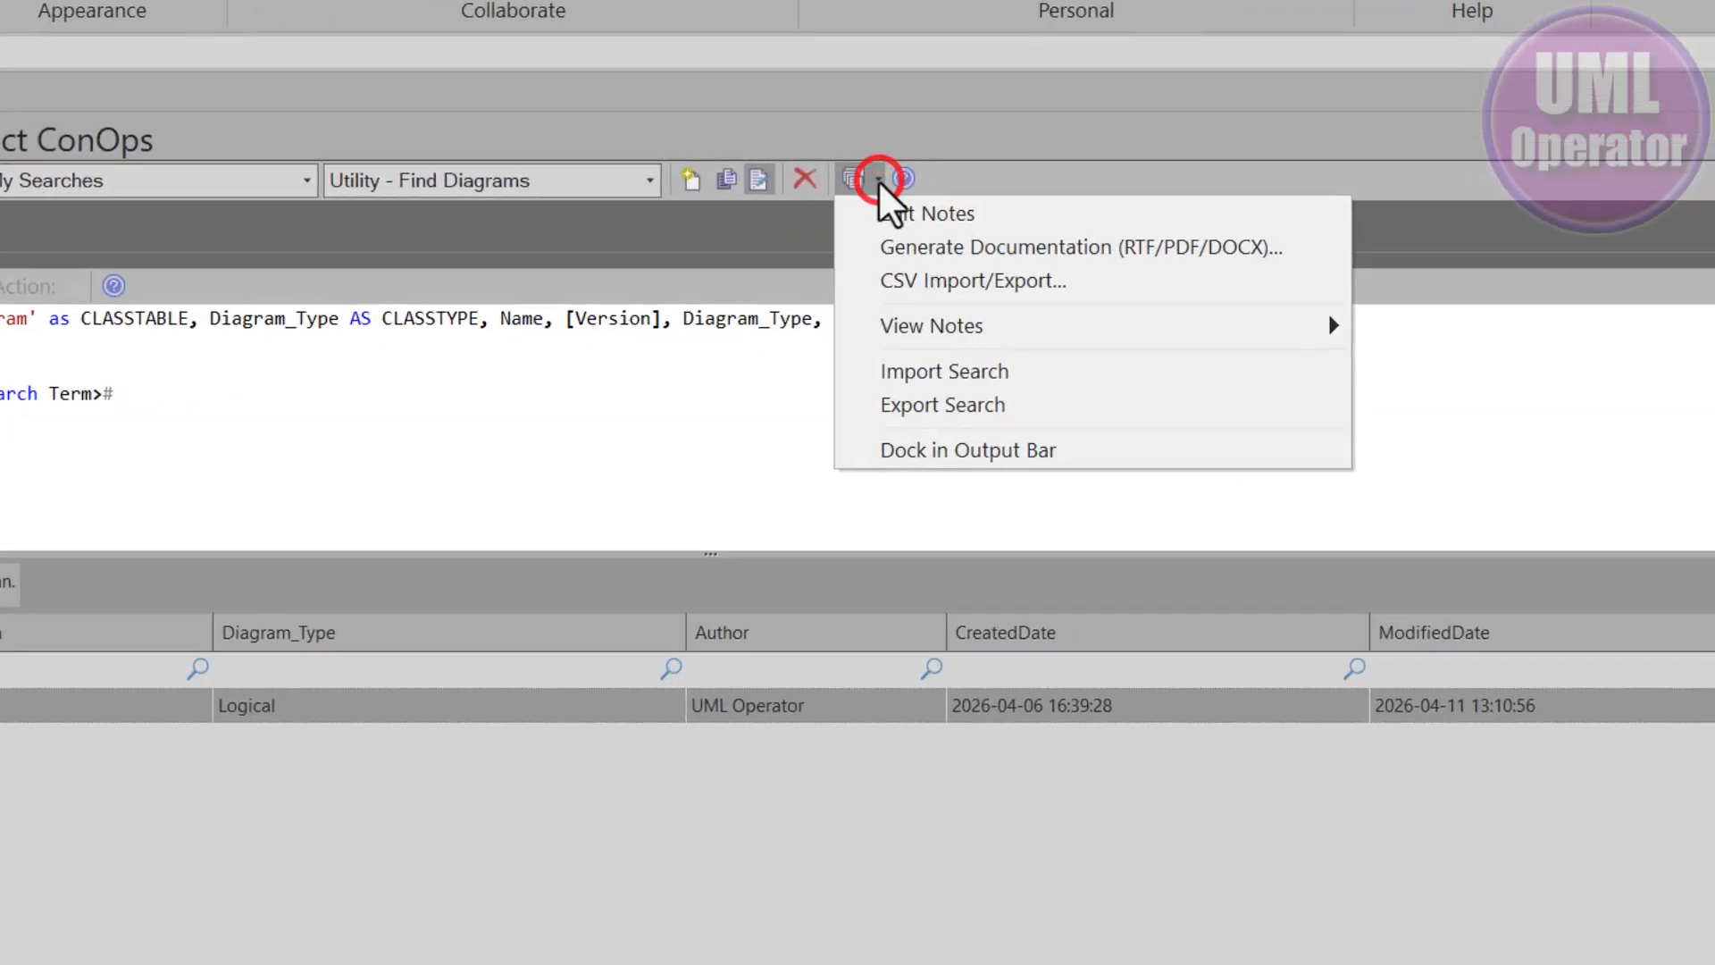
click(980, 410)
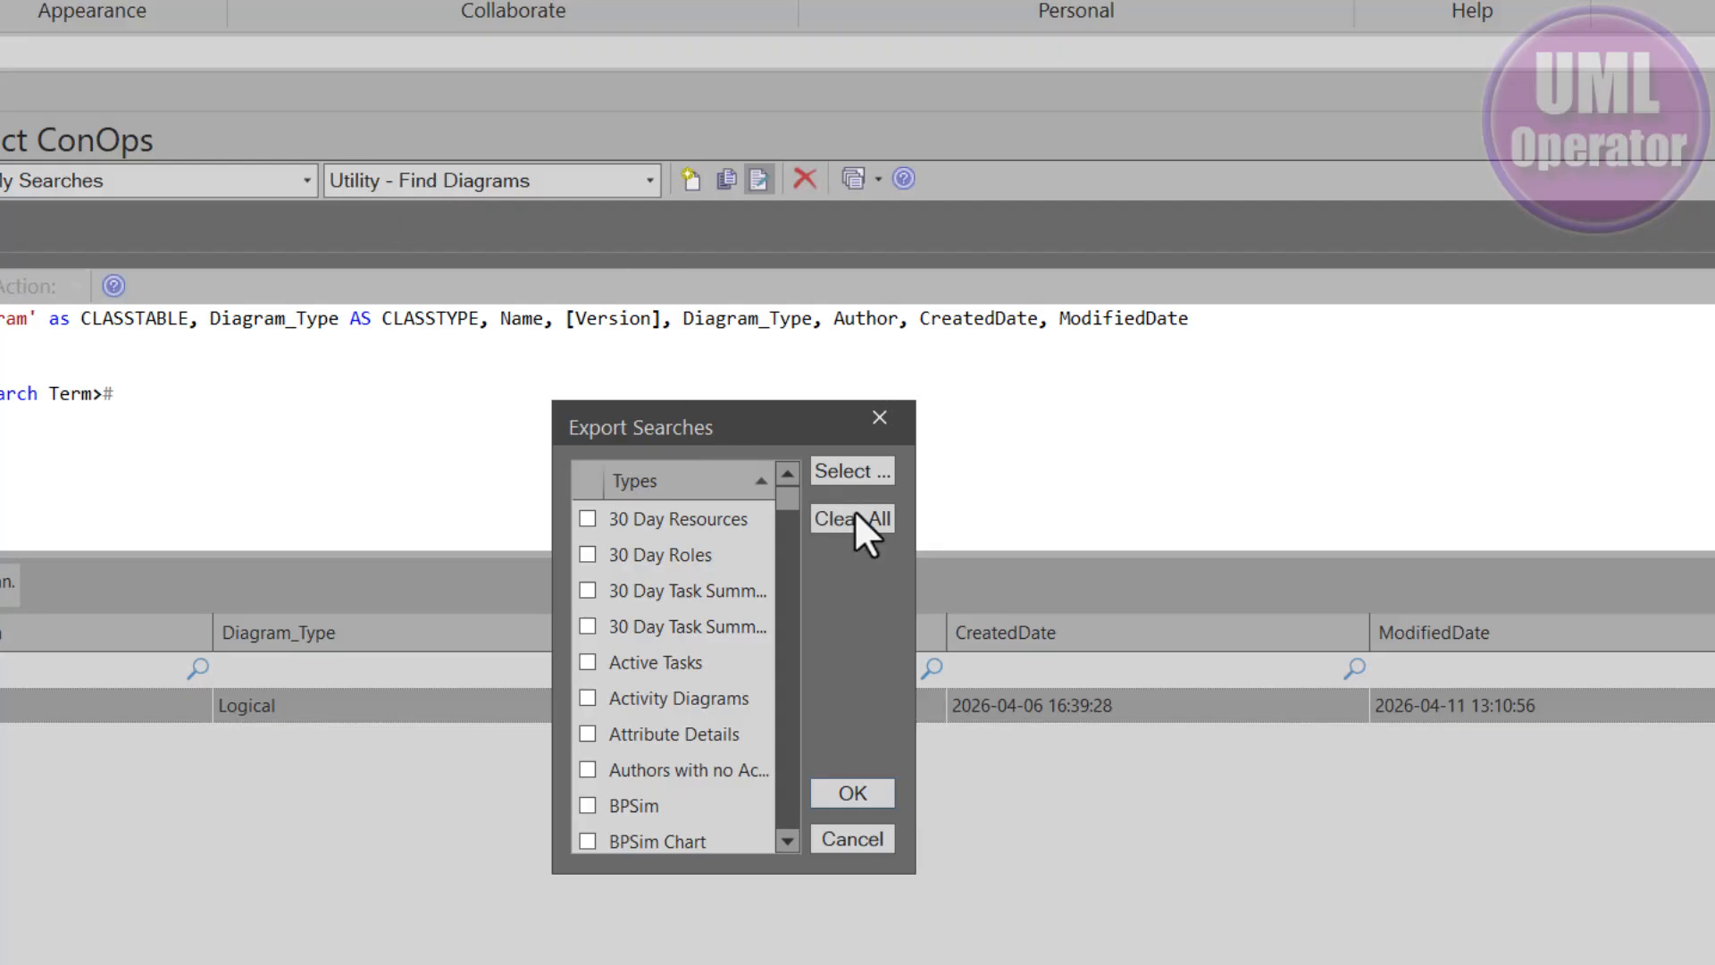
drag(790, 499, 811, 726)
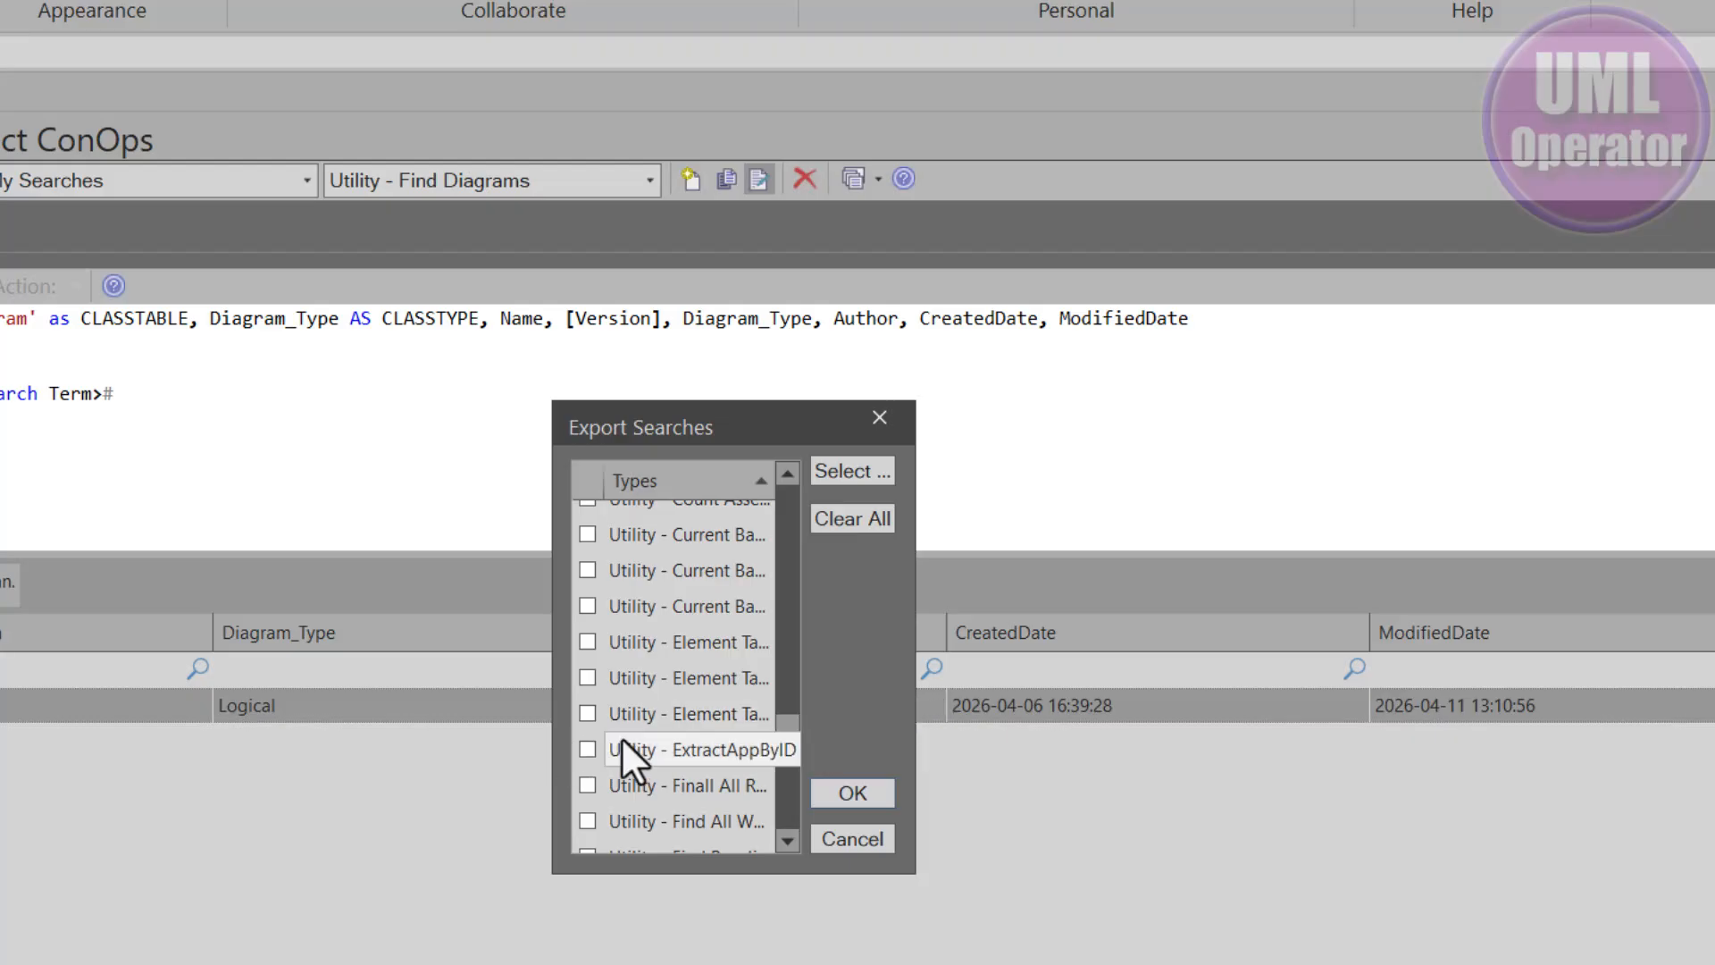
scroll(701, 746, down, 2)
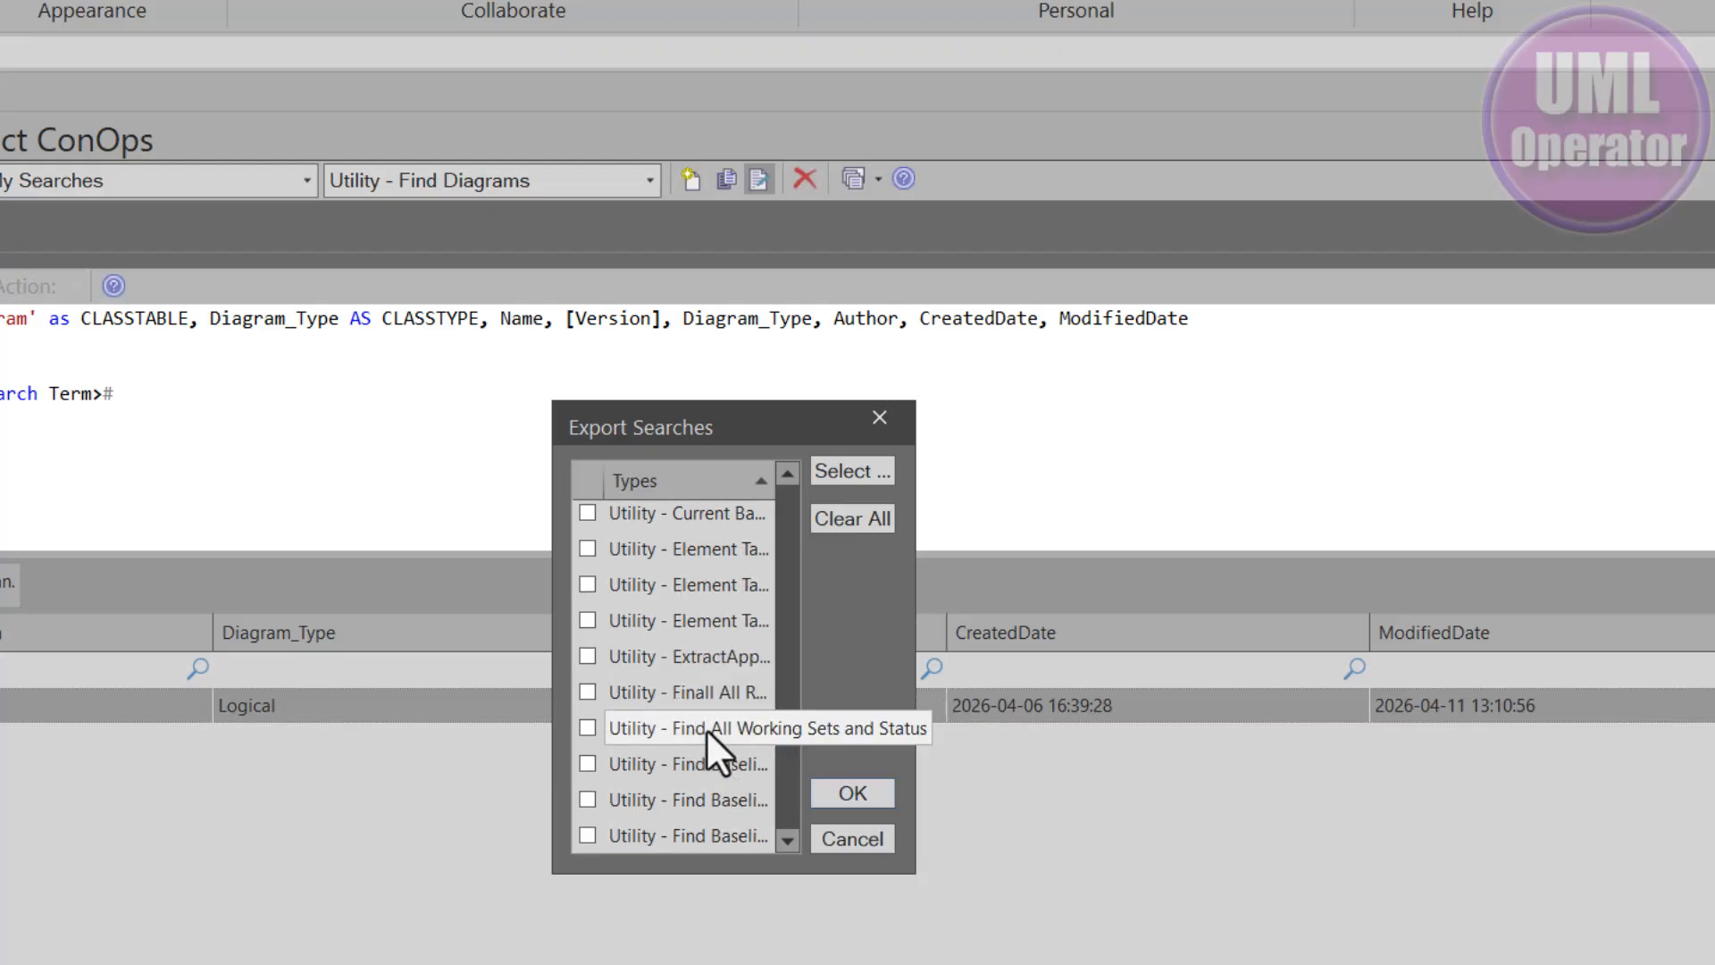
scroll(707, 743, down, 3)
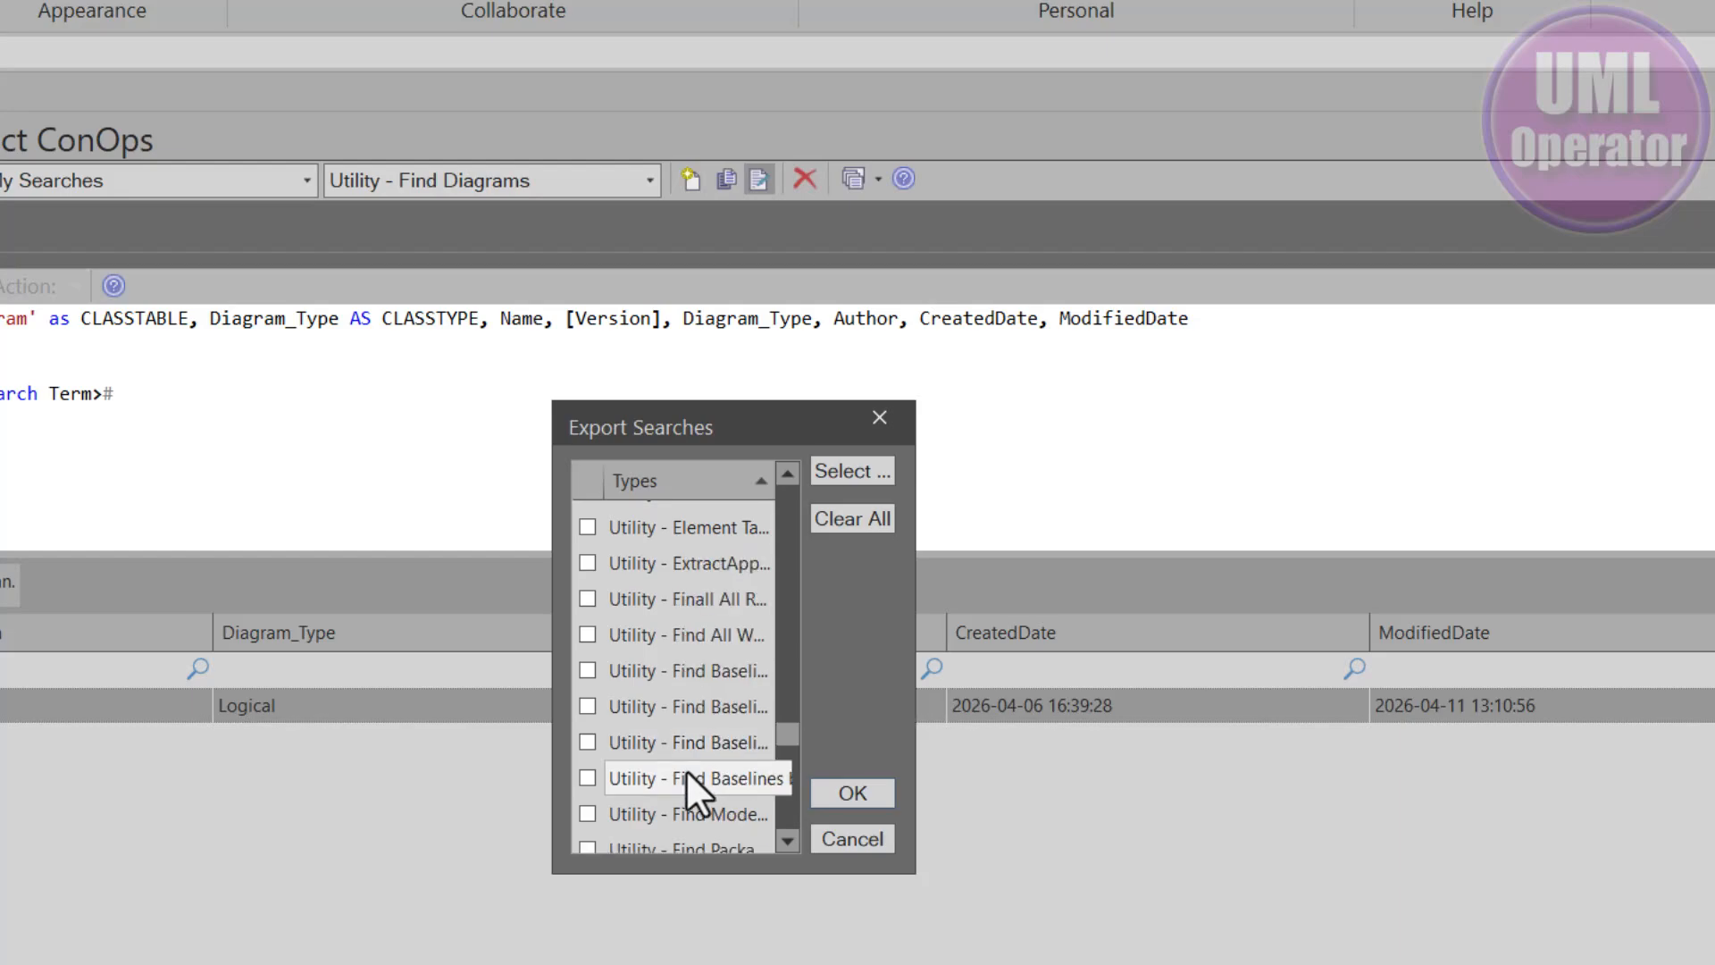
click(583, 778)
click(595, 735)
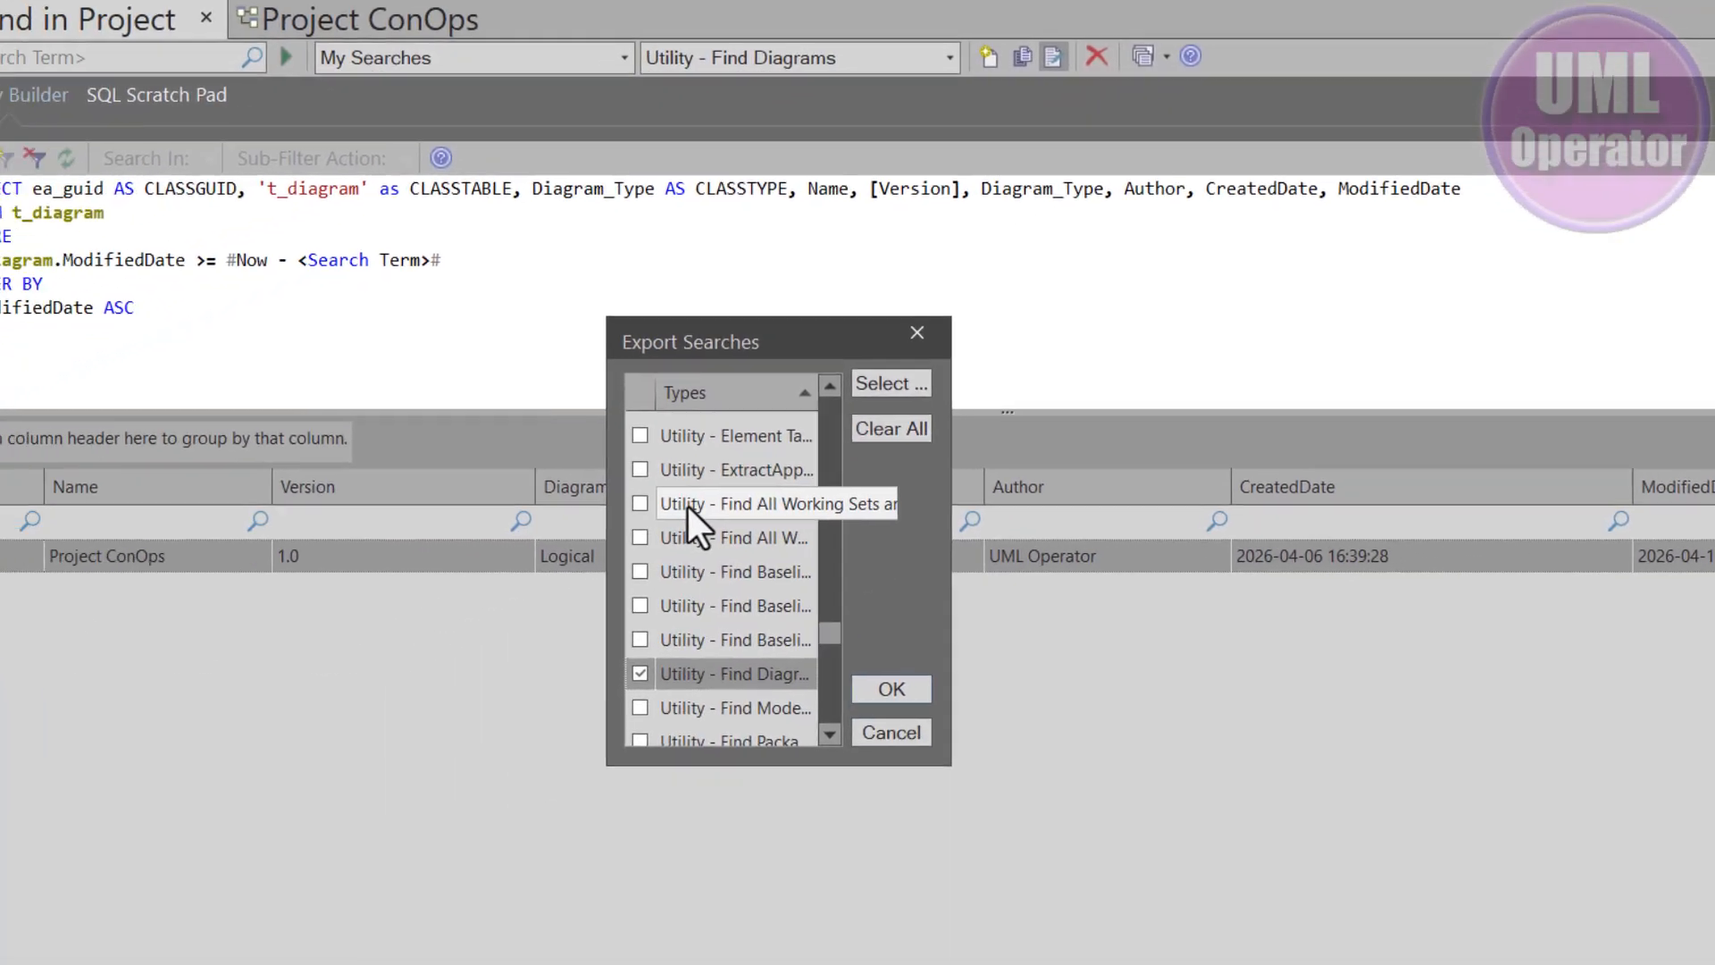
- Unmark Utility - App List View, Utility - Assets to Find Available AID and the first Utility connections search in the export list
scroll(773, 418, up, 1)
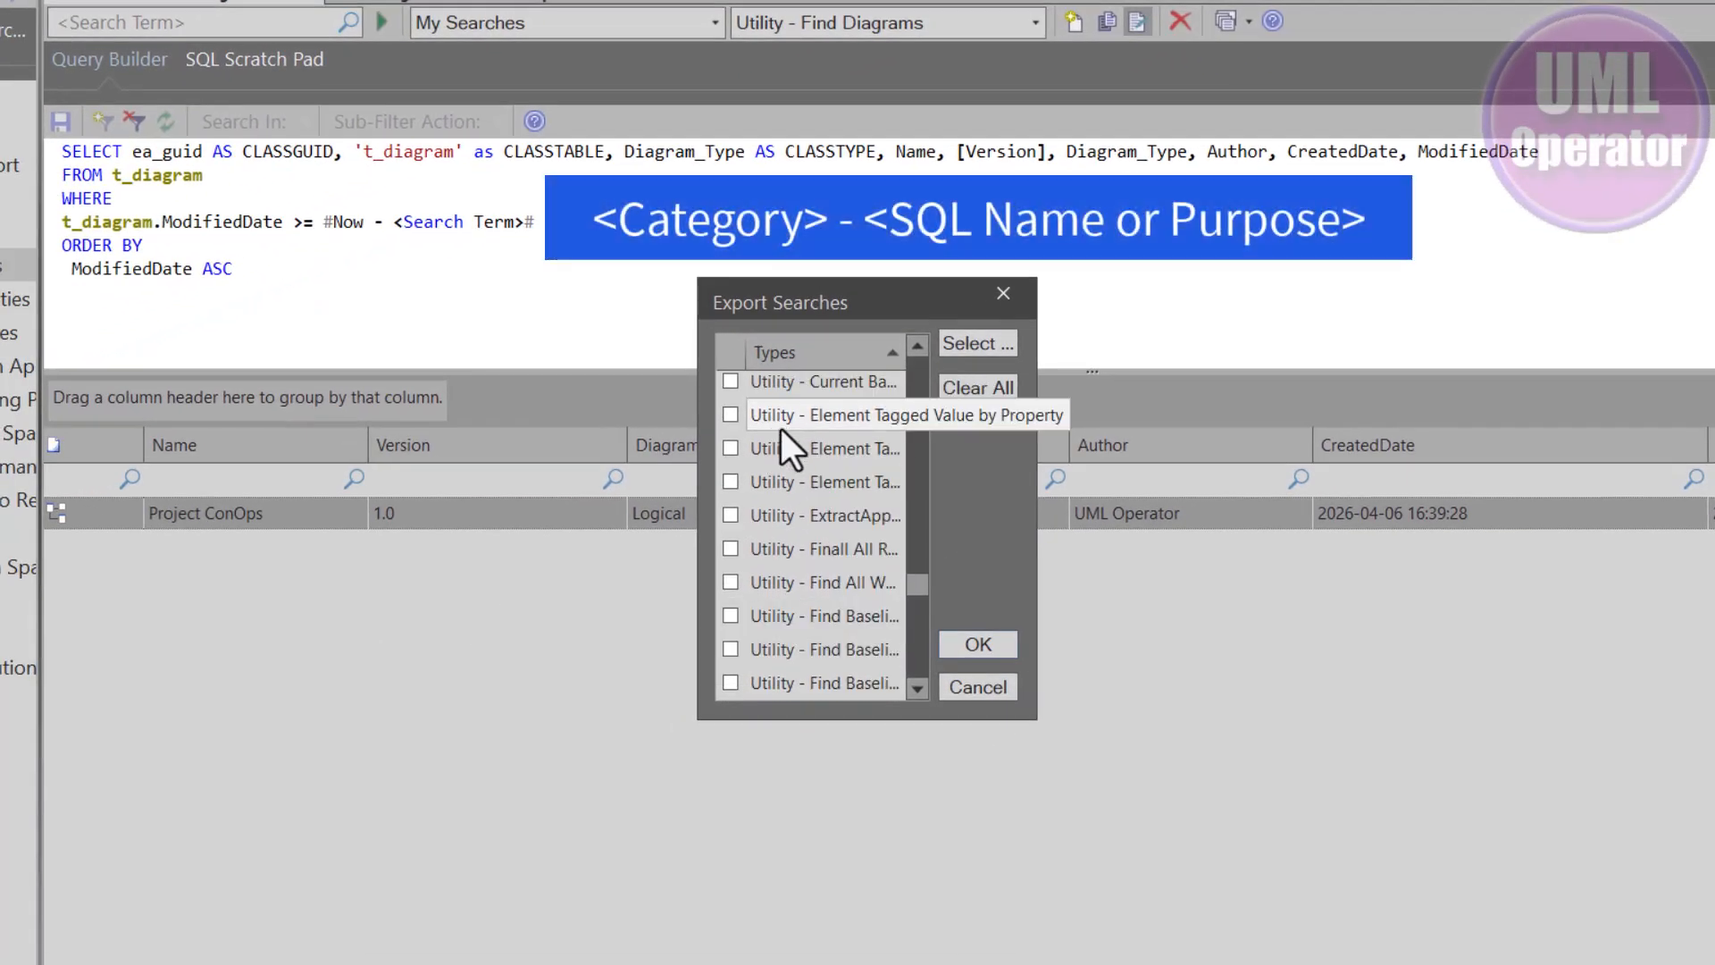
scroll(781, 431, up, 3)
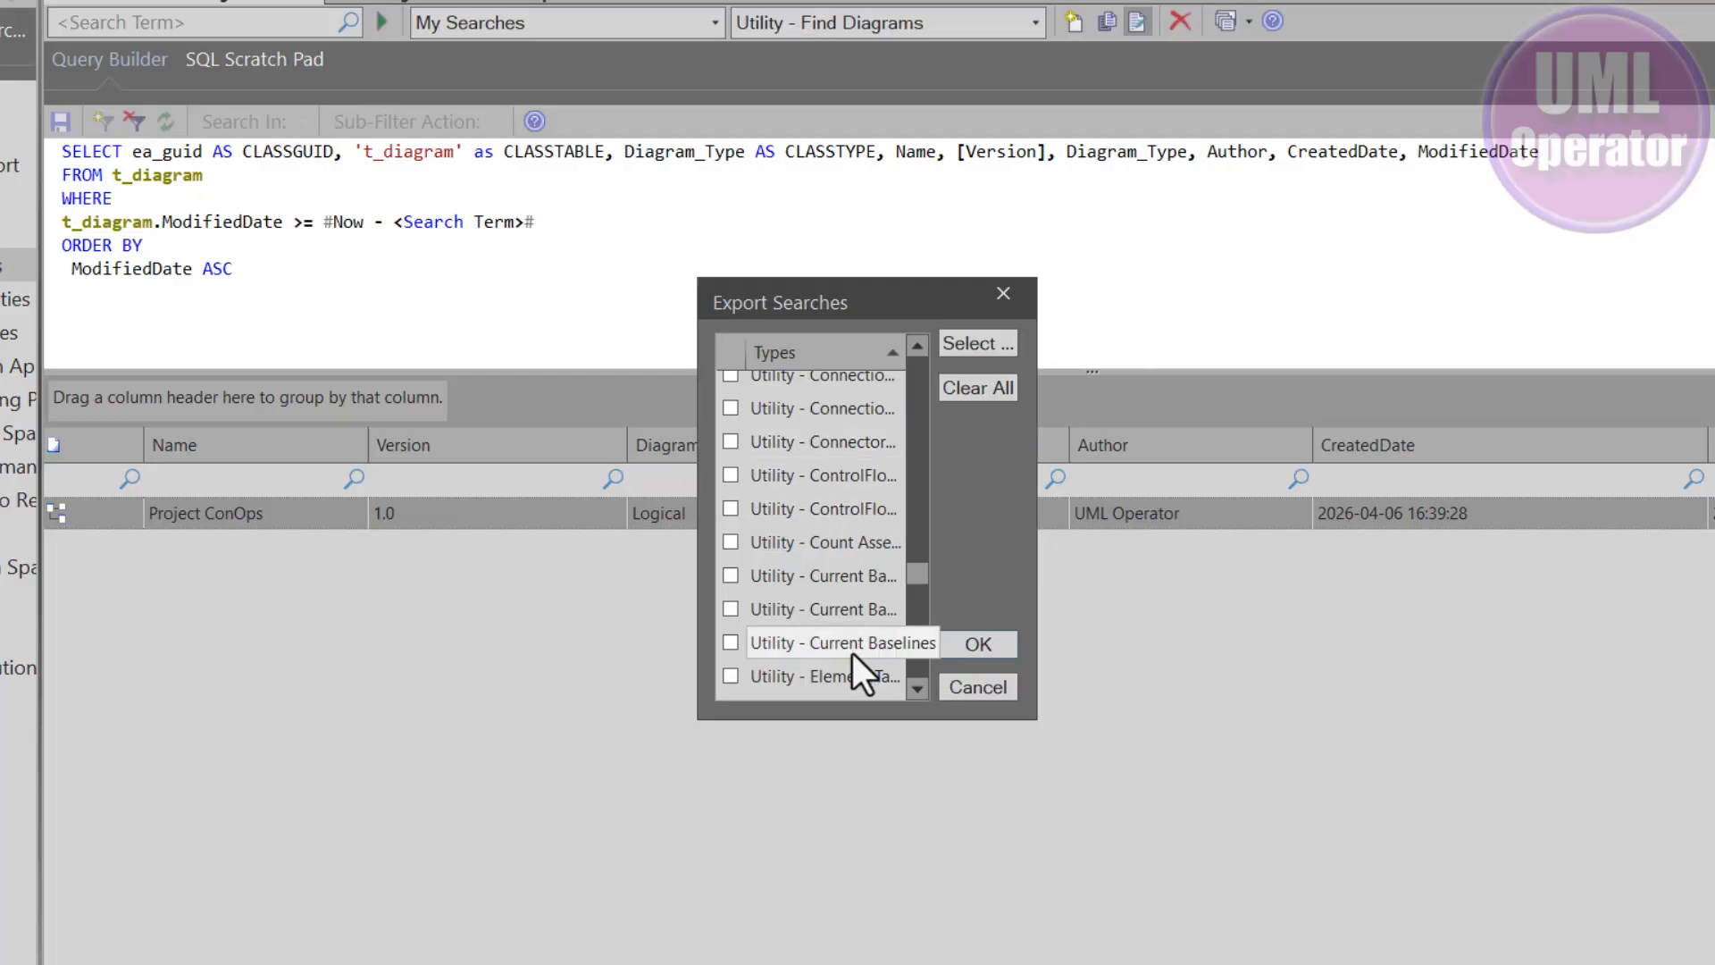
scroll(781, 613, down, 3)
click(781, 616)
scroll(782, 612, up, 4)
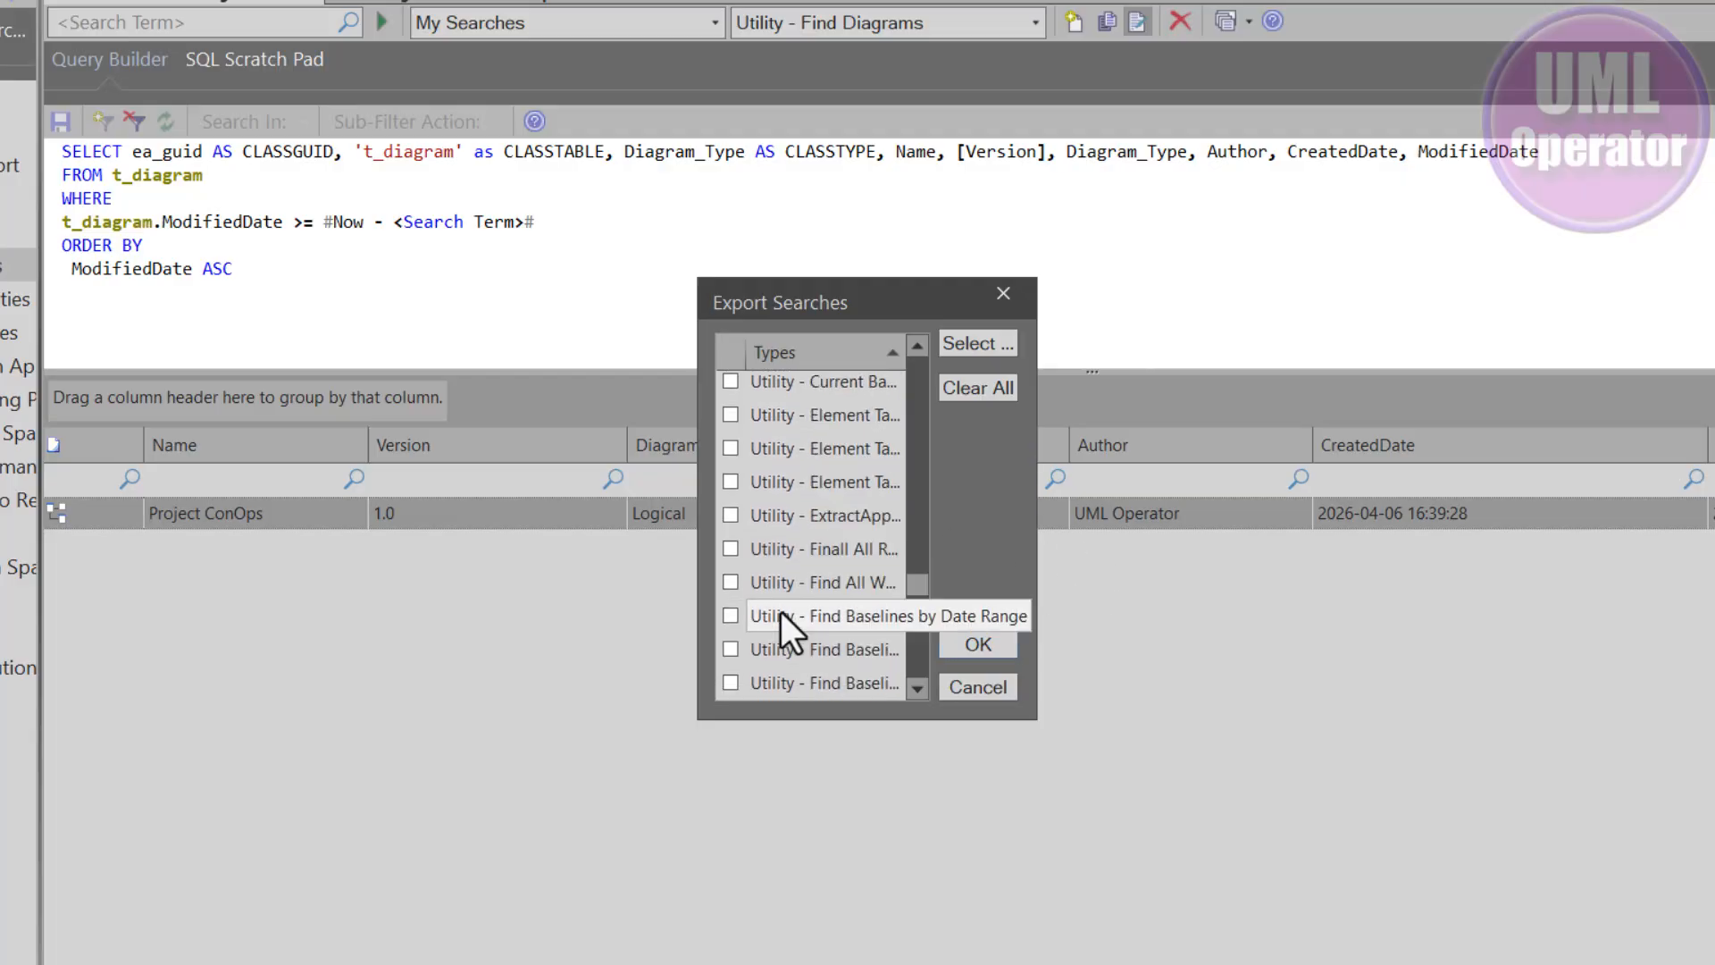
scroll(781, 541, up, 2)
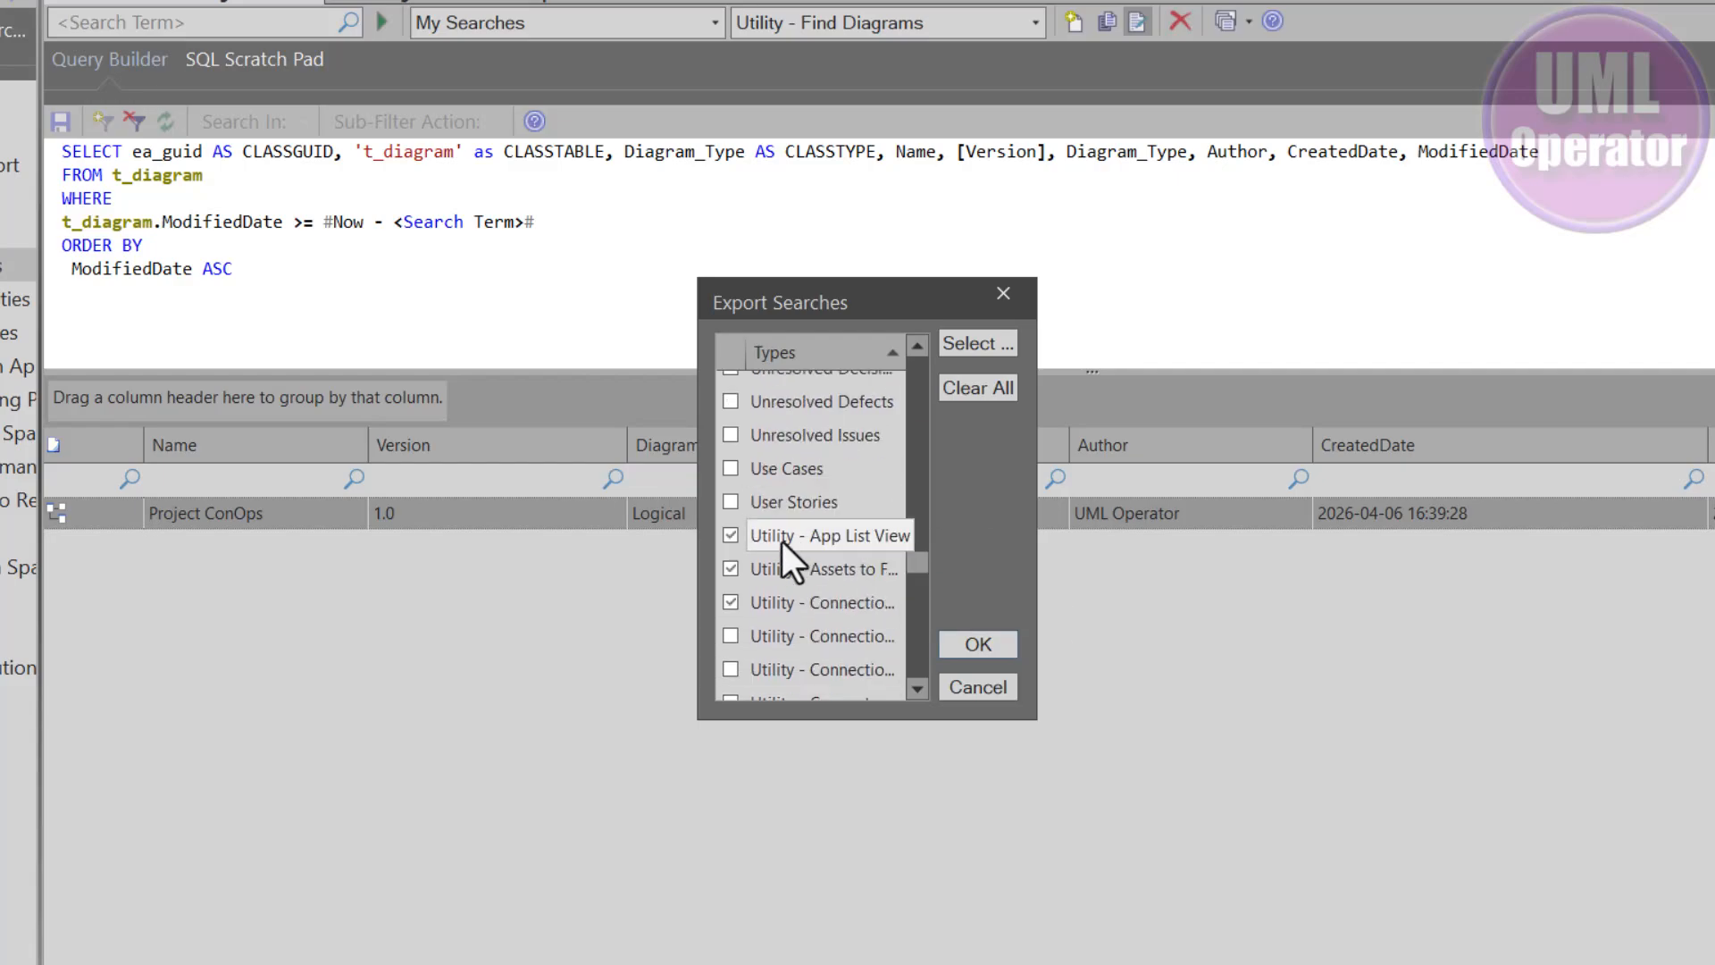
scroll(781, 543, down, 1)
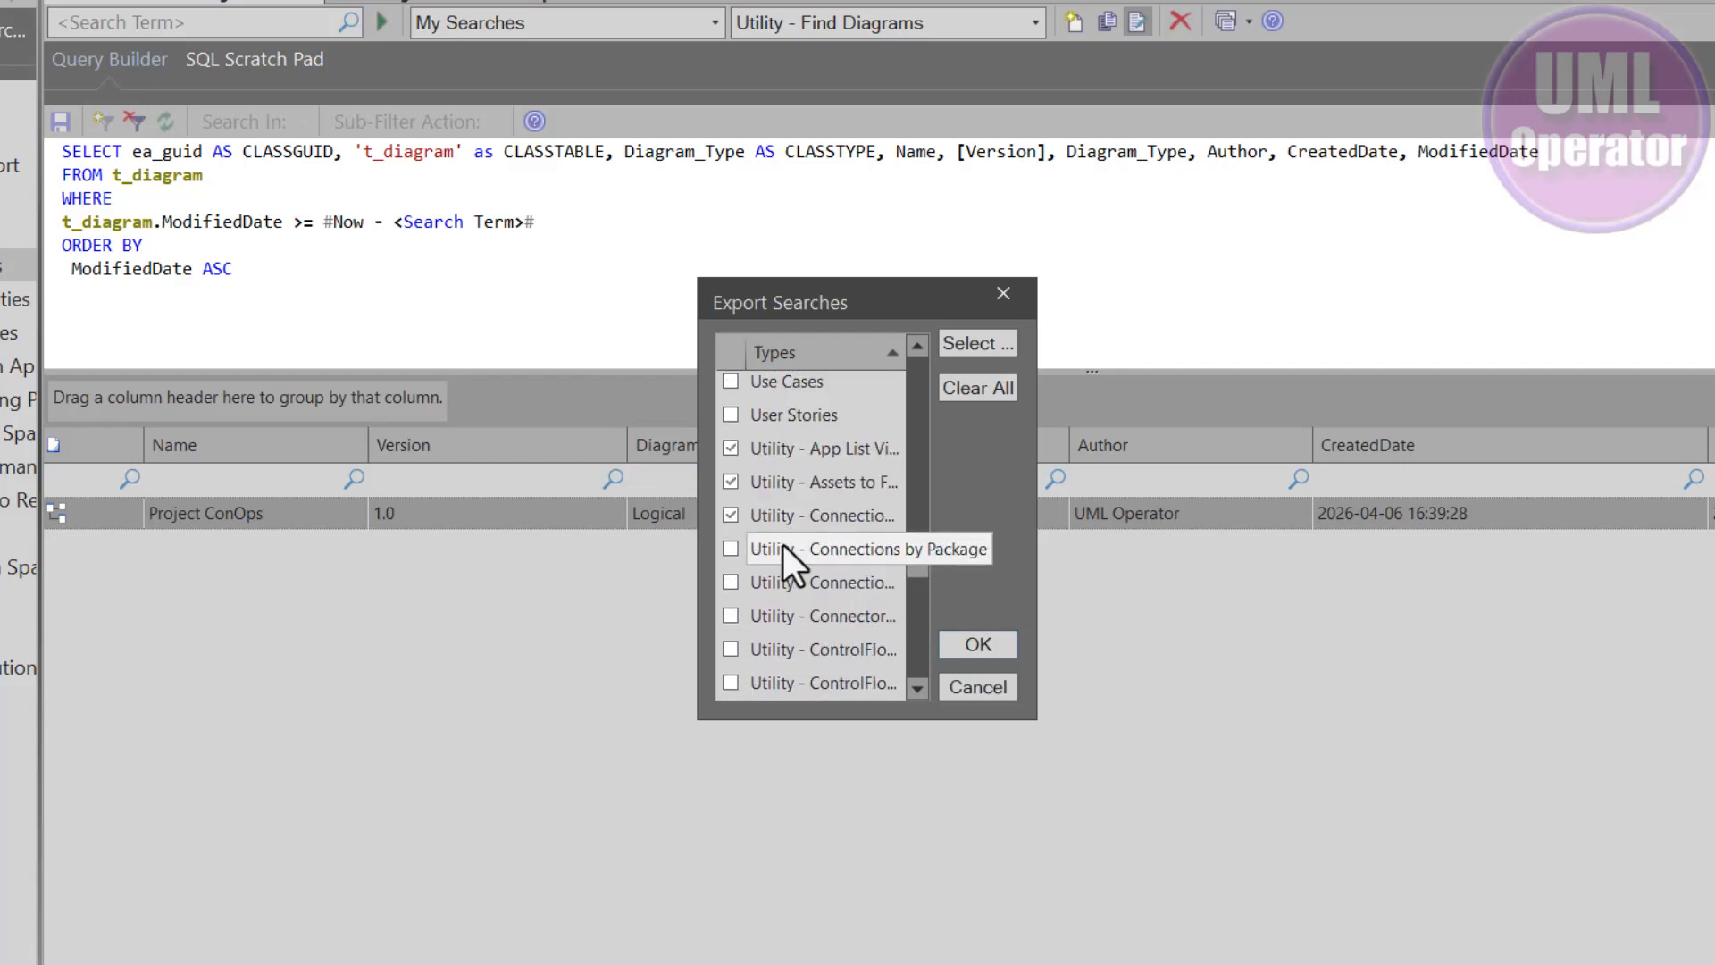
click(731, 447)
click(728, 482)
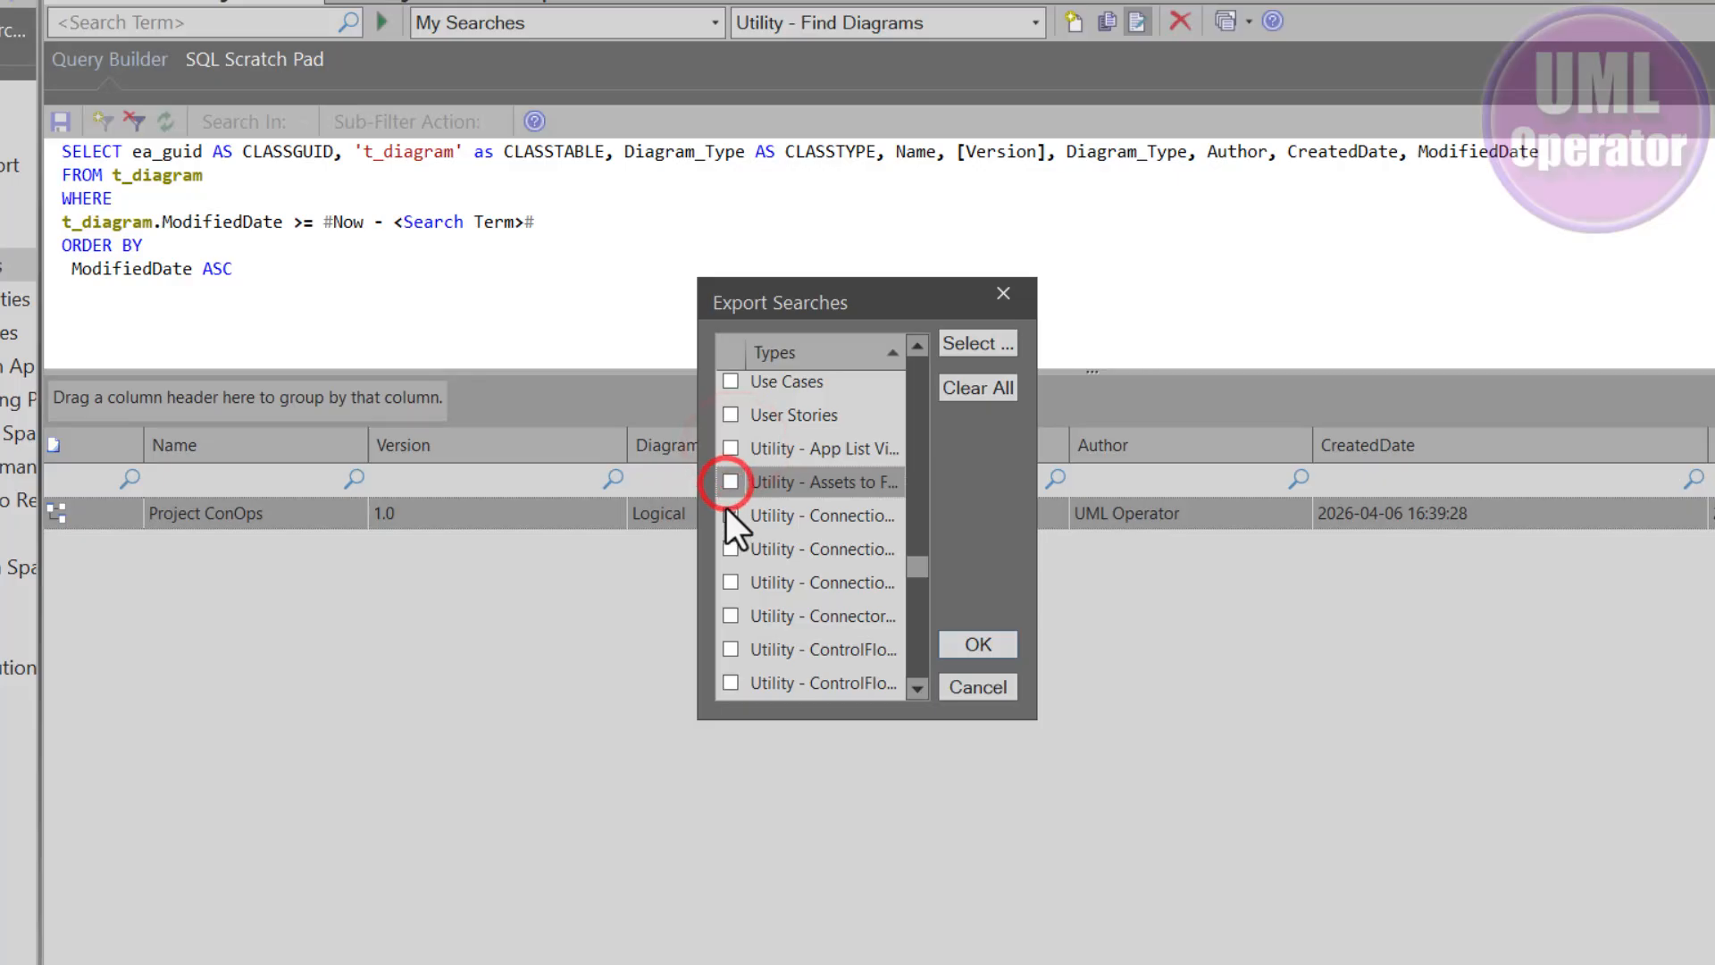
click(727, 509)
- Mark Utility - App List View for export and try to extend the selection as a range to Utility - Count Asset IDs
click(733, 448)
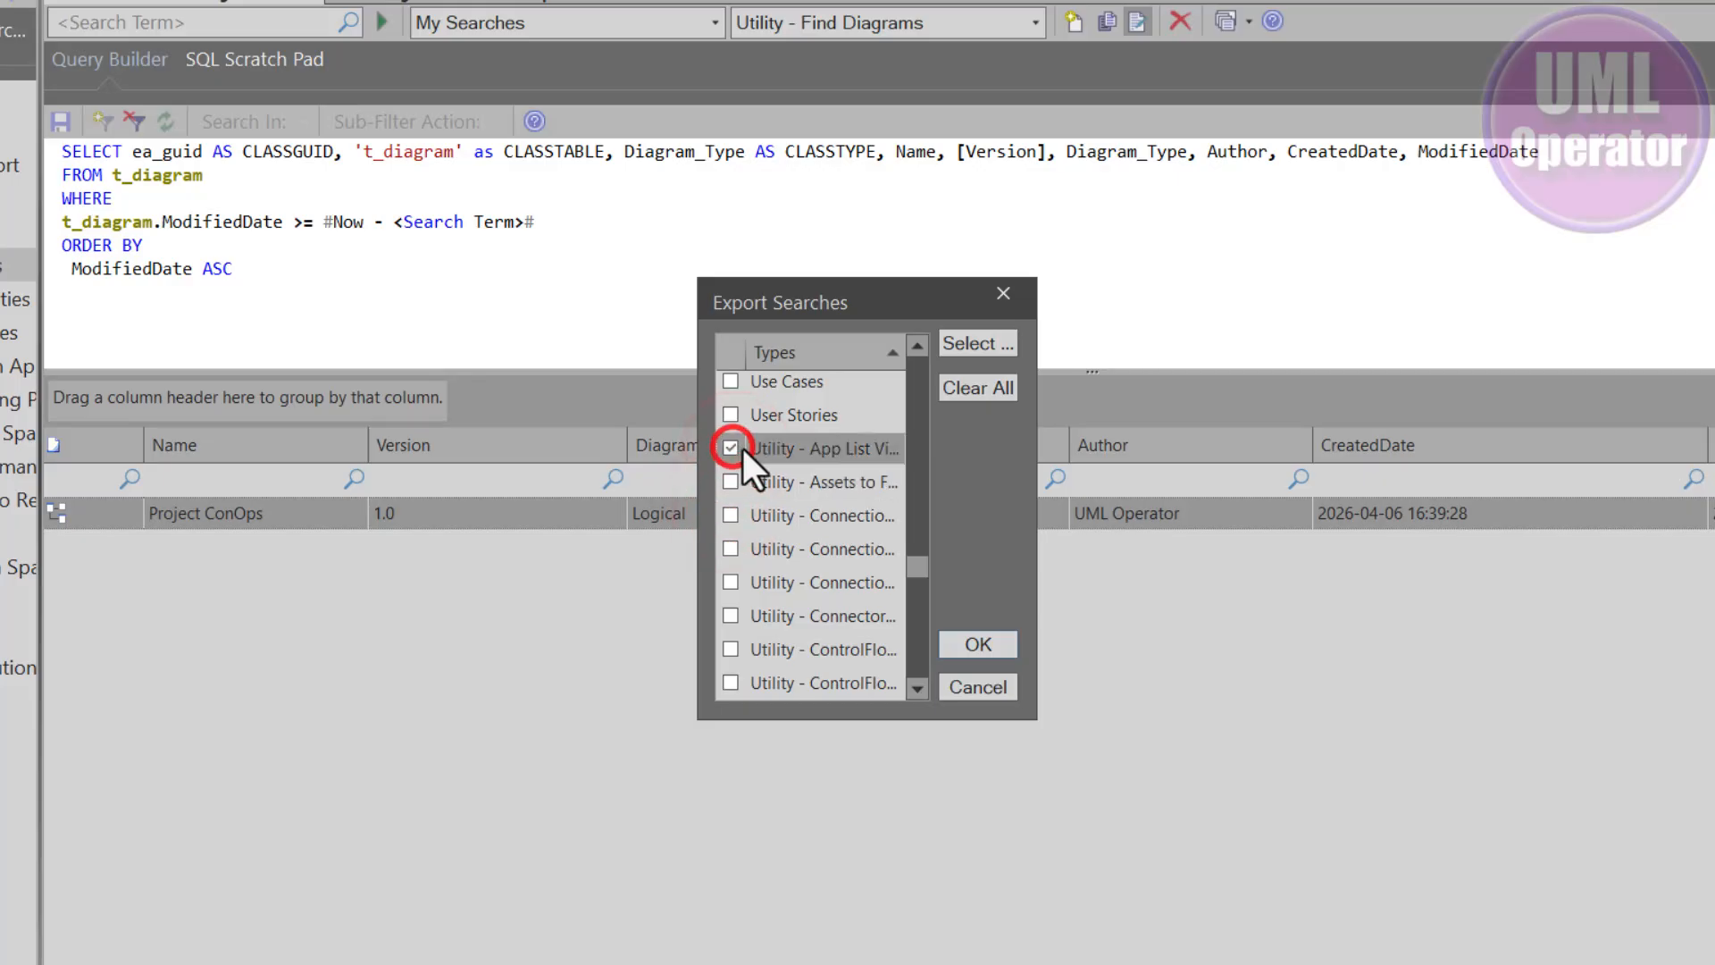
scroll(789, 511, down, 5)
scroll(780, 523, down, 10)
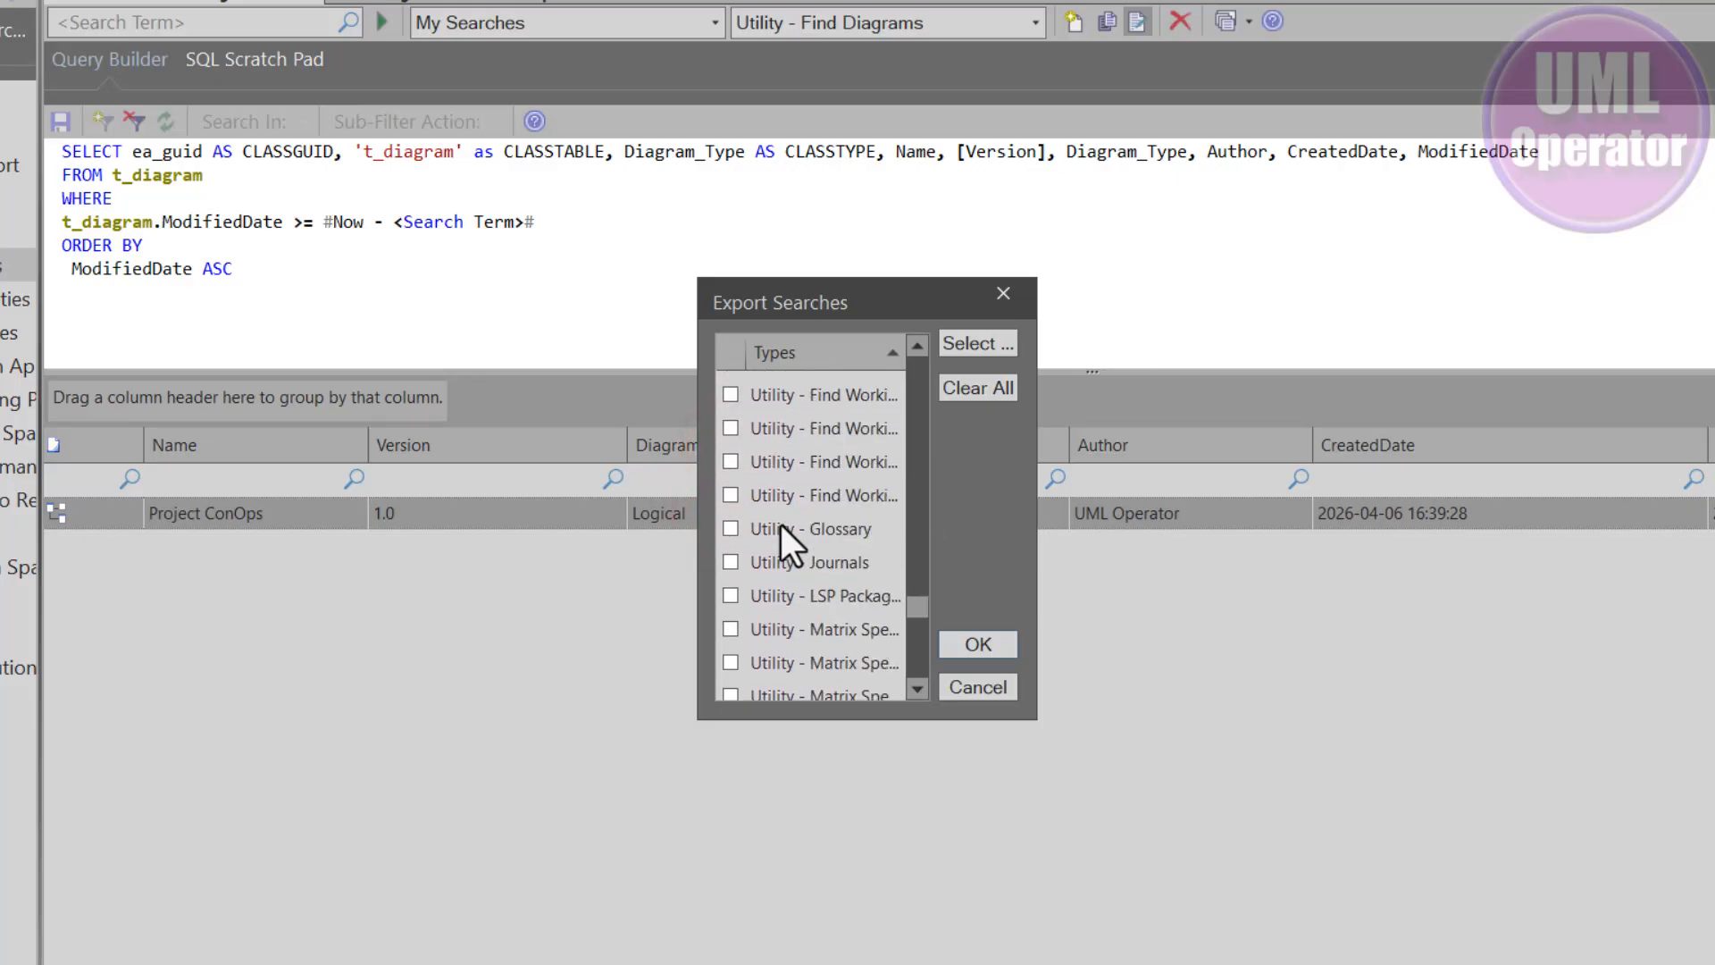
scroll(775, 559, down, 2)
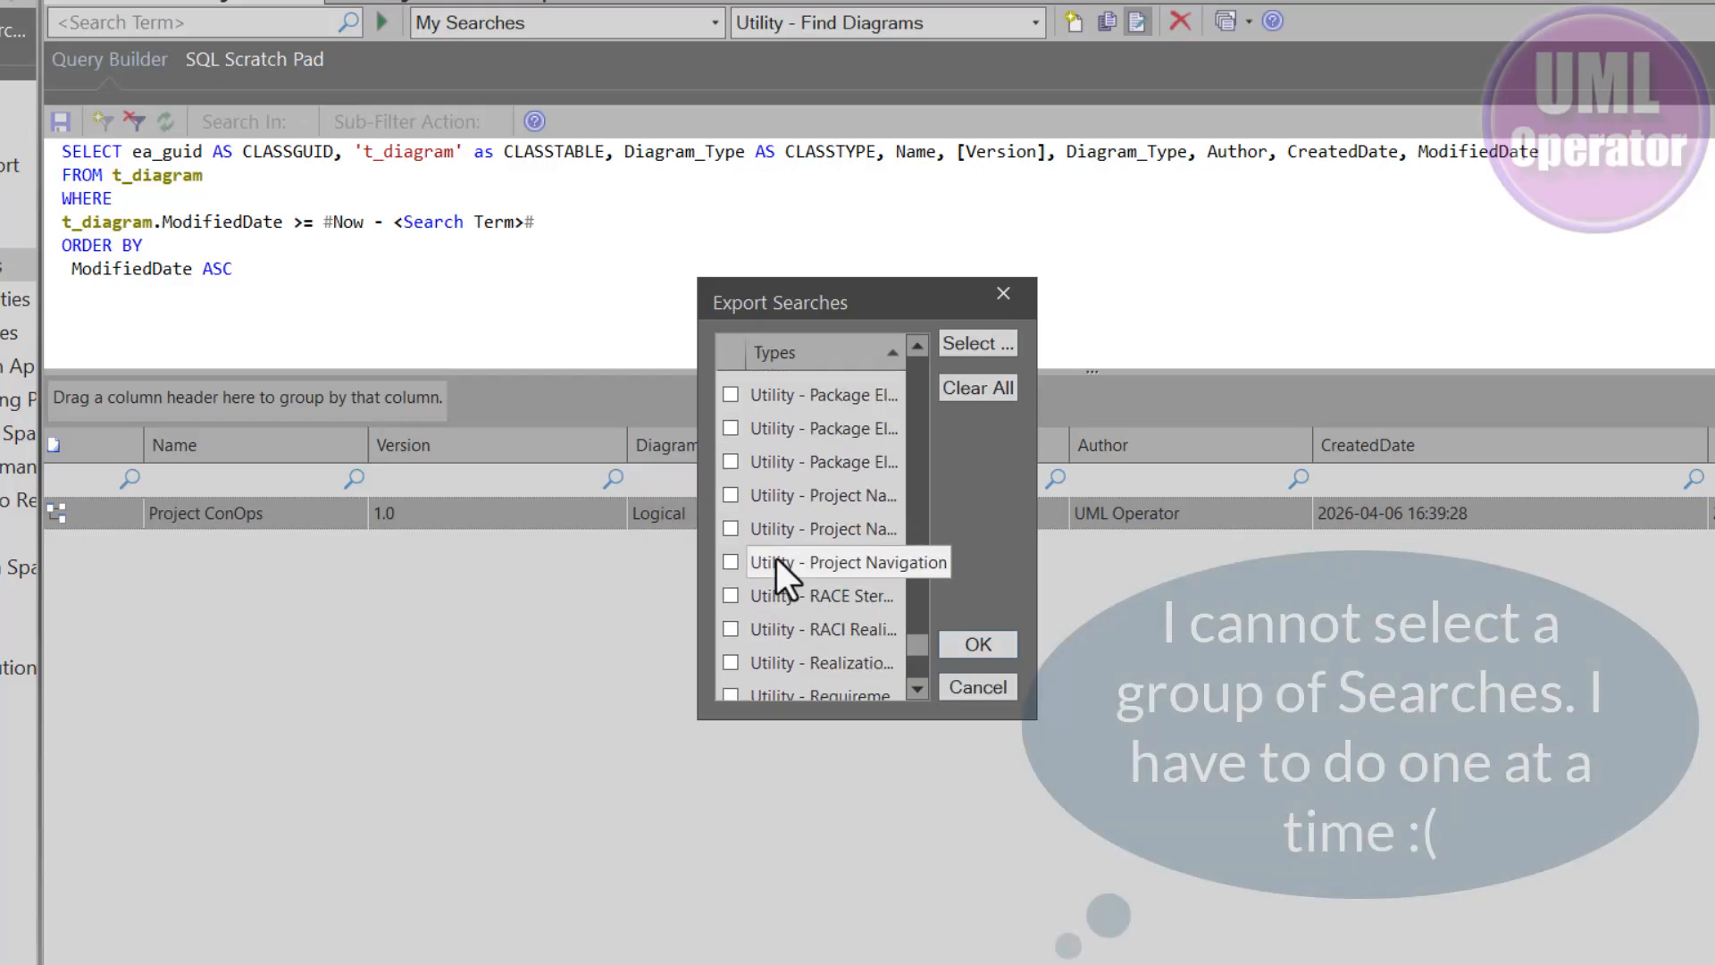
scroll(759, 626, down, 1)
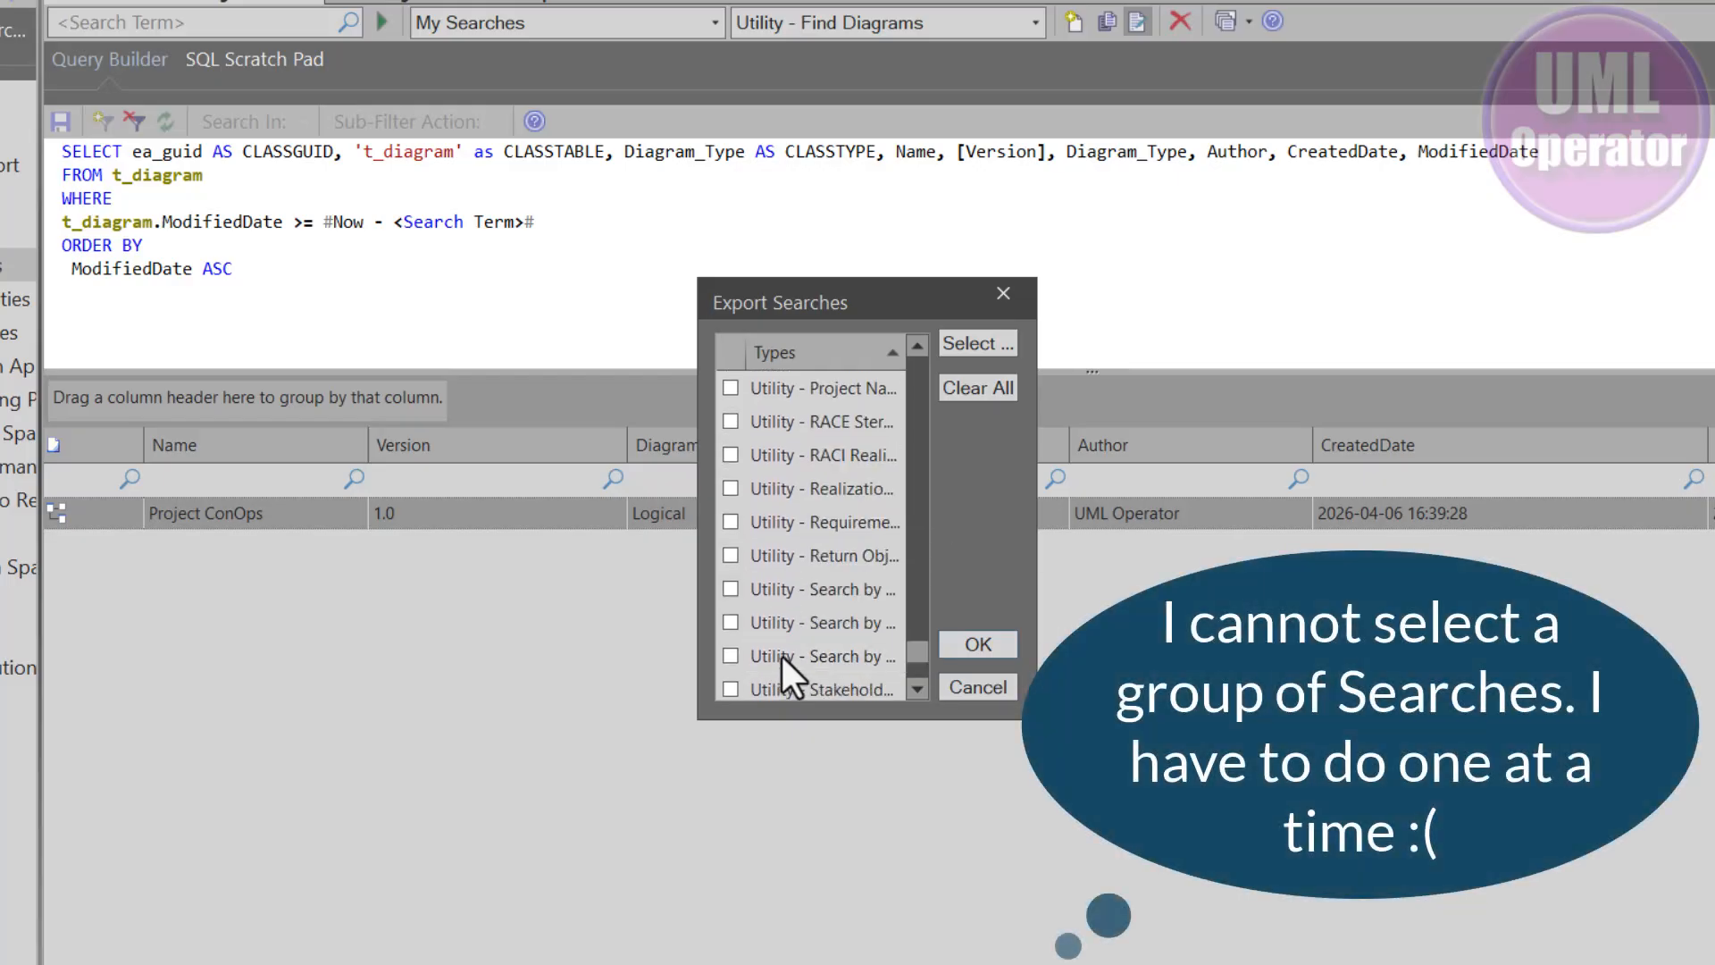
scroll(781, 656, up, 10)
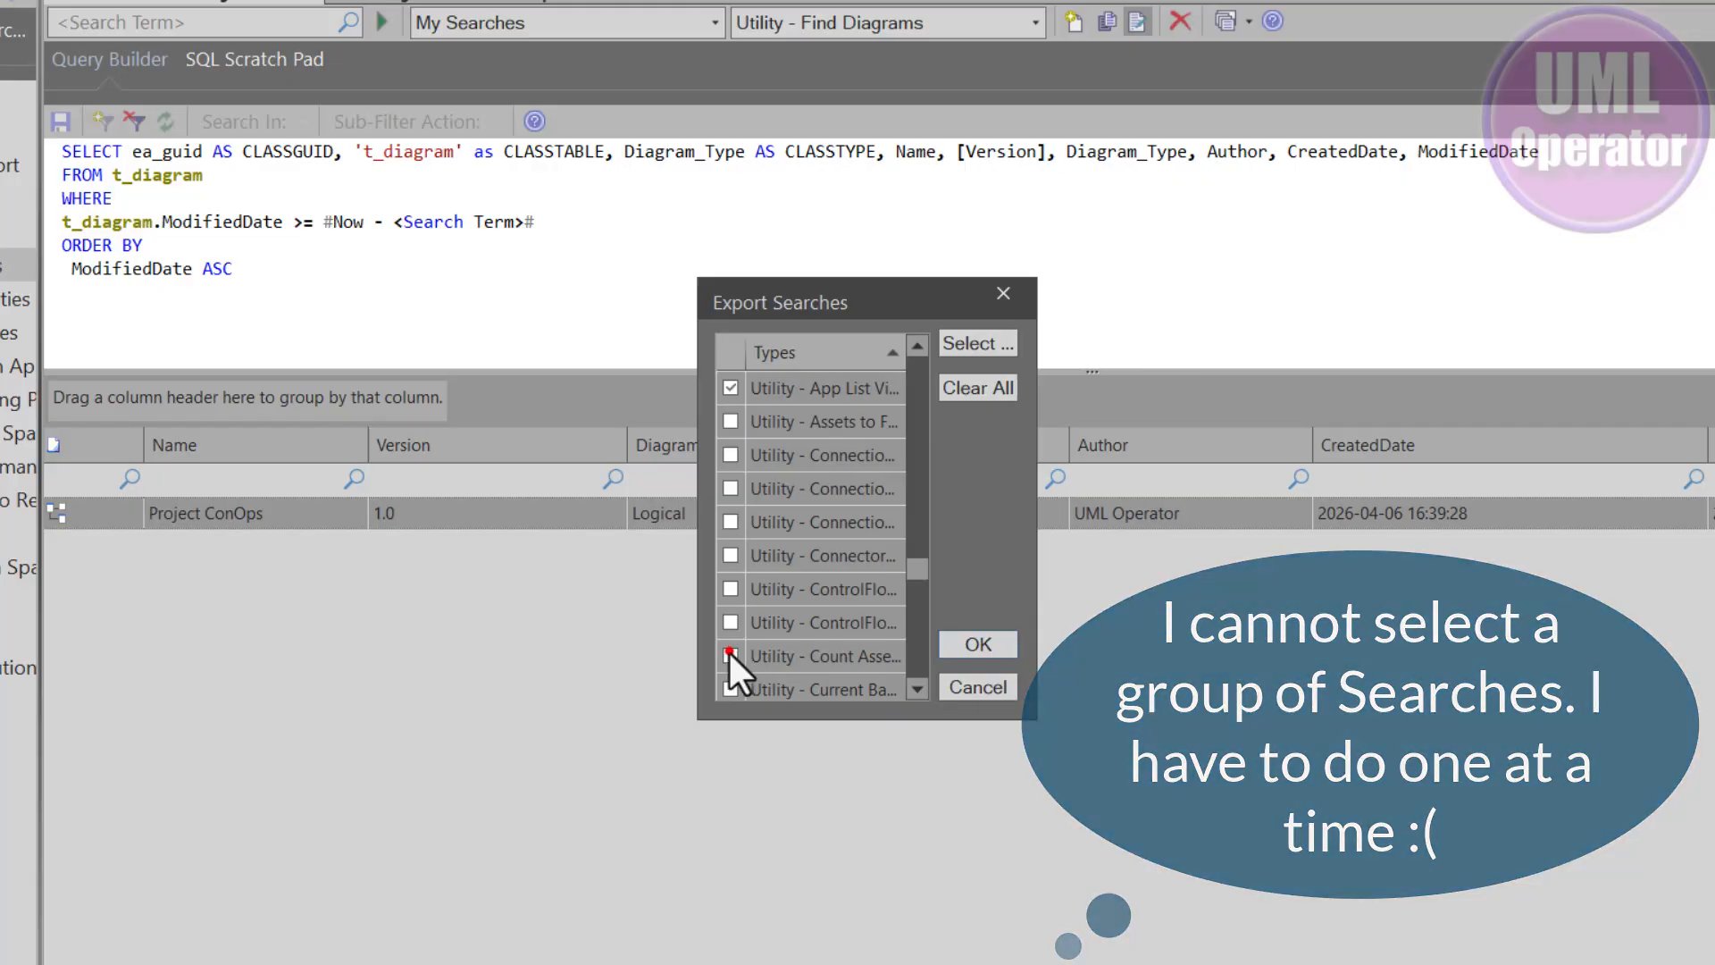
click(730, 654)
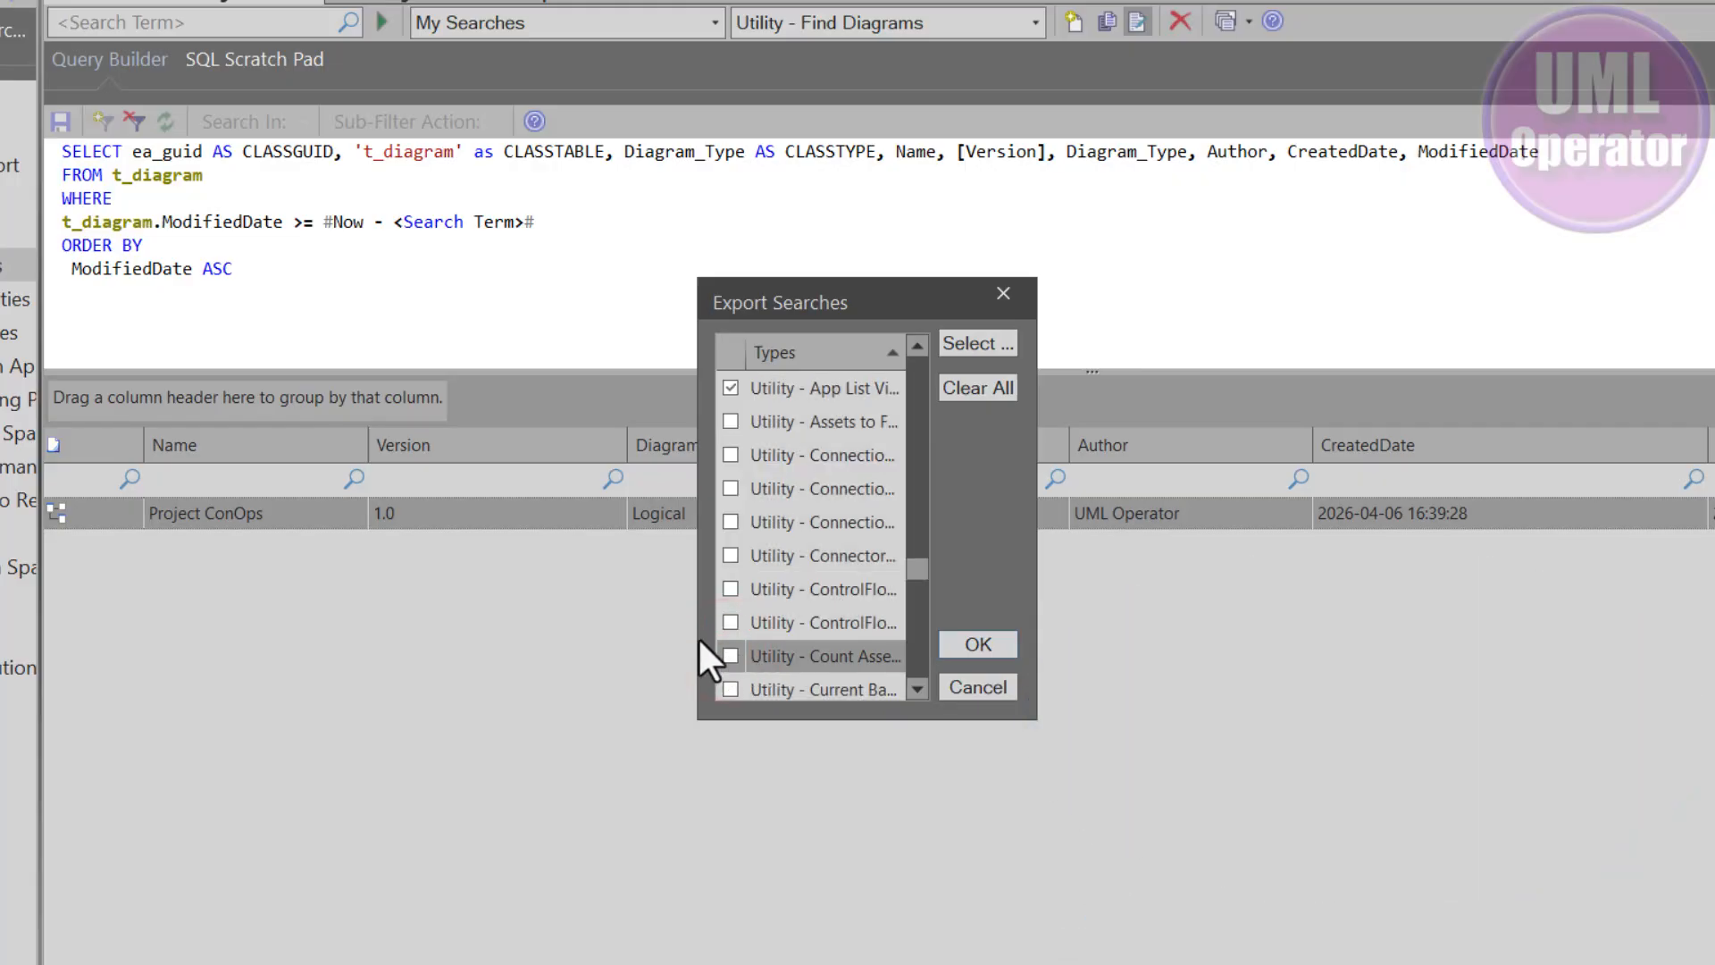
scroll(815, 567, down, 1)
scroll(823, 549, up, 4)
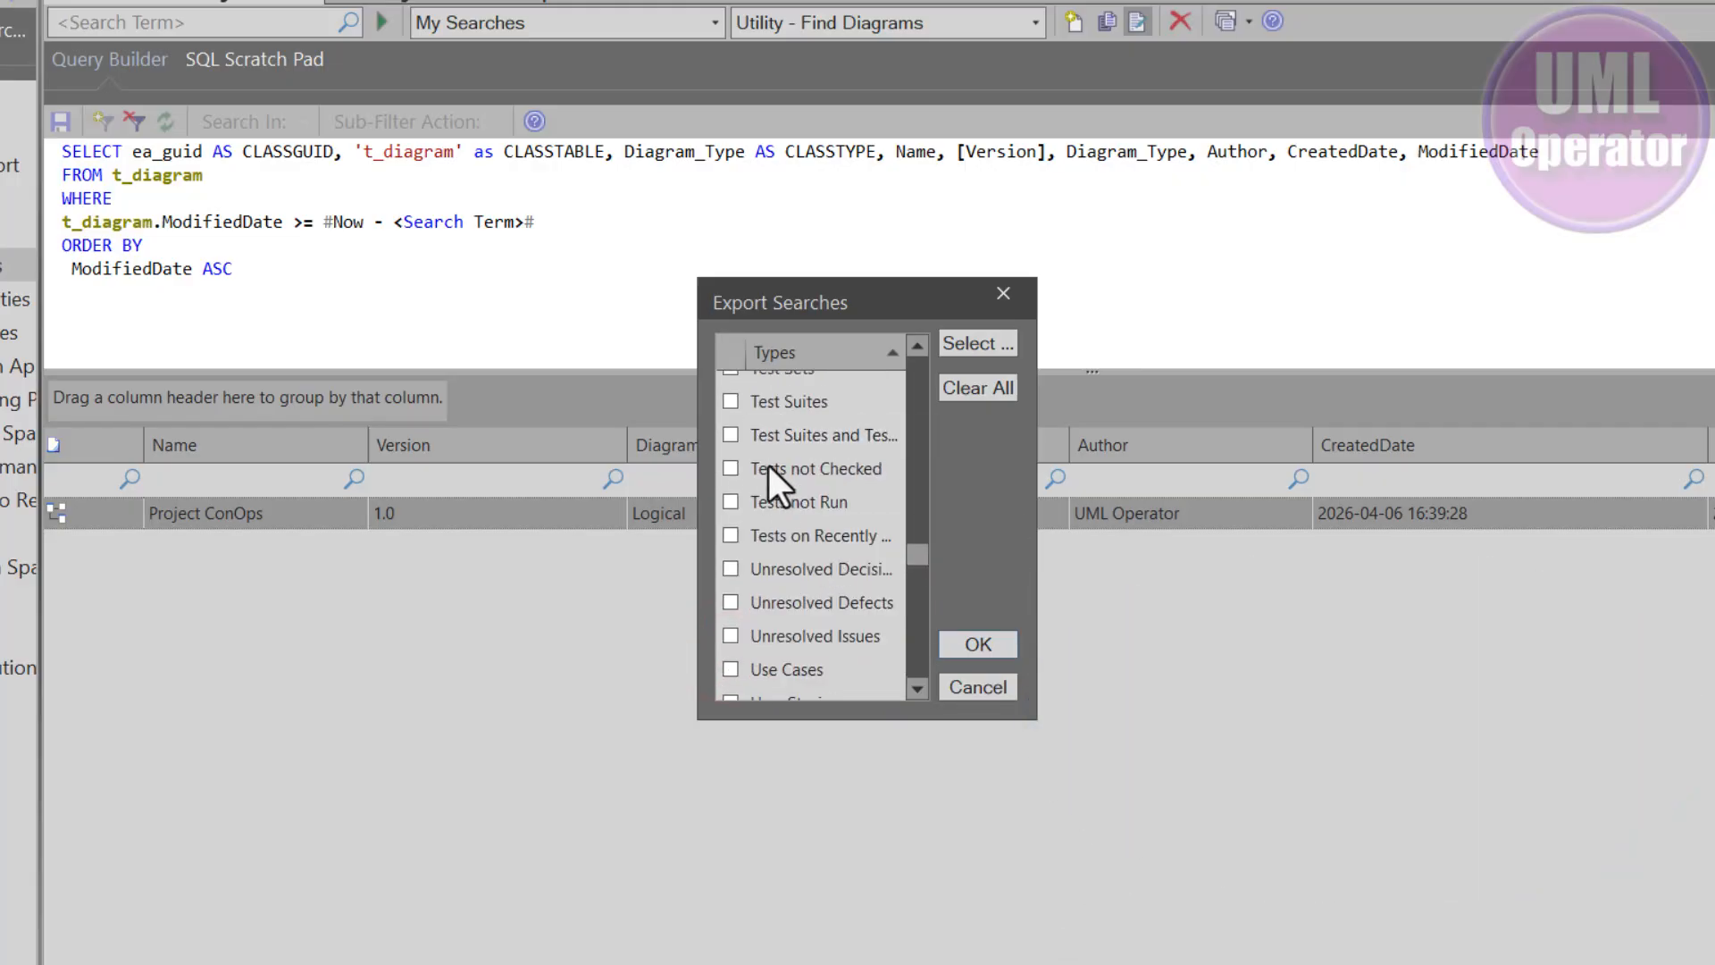
- Cancel the search export
scroll(786, 500, down, 2)
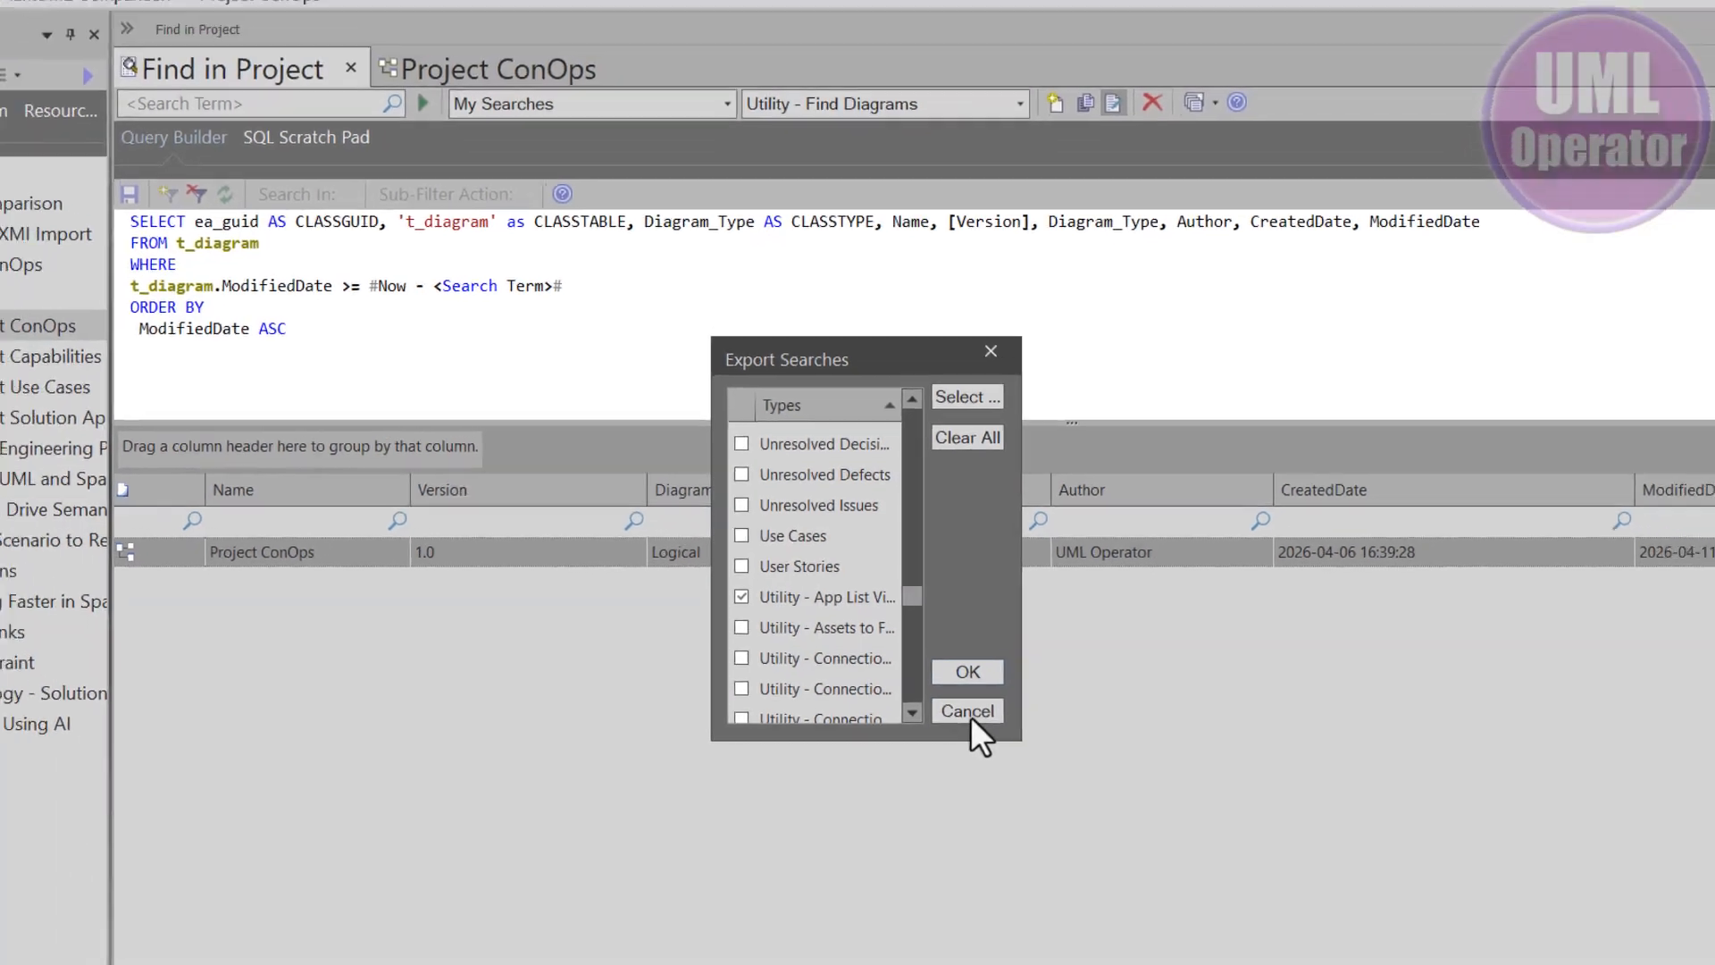
click(970, 715)
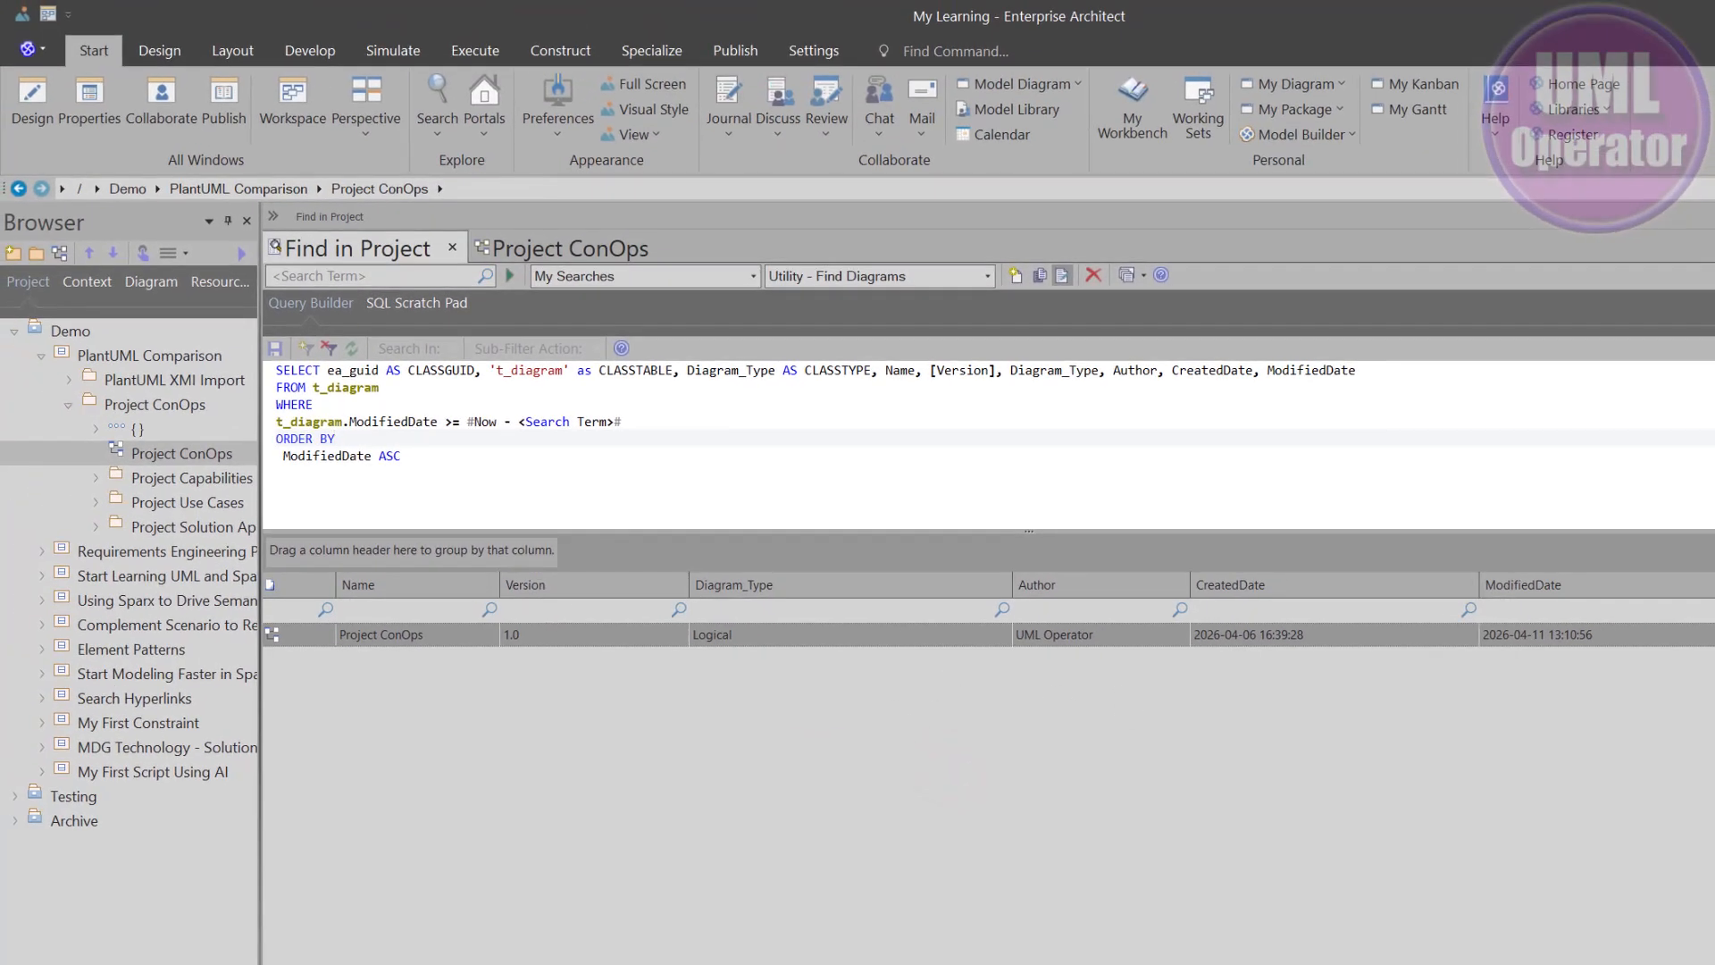
- Switch to File Explorer and open My Searches - Utility.xml from the shared My Searches folder to view its XML
click(290, 899)
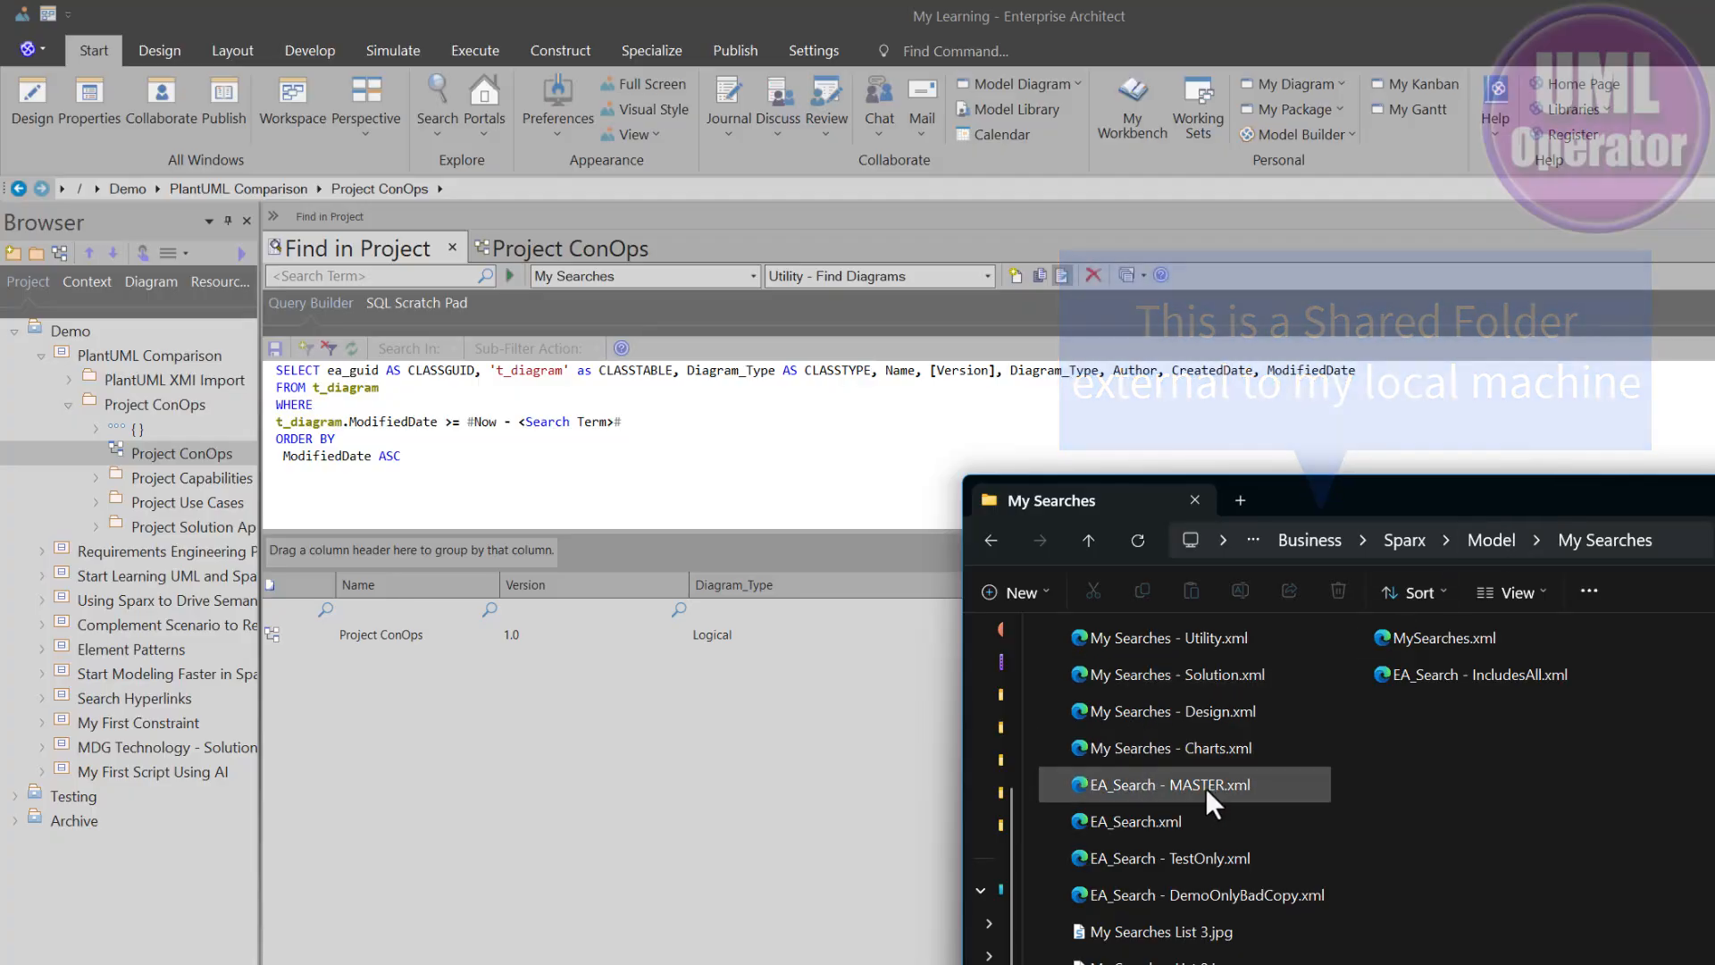
click(1198, 642)
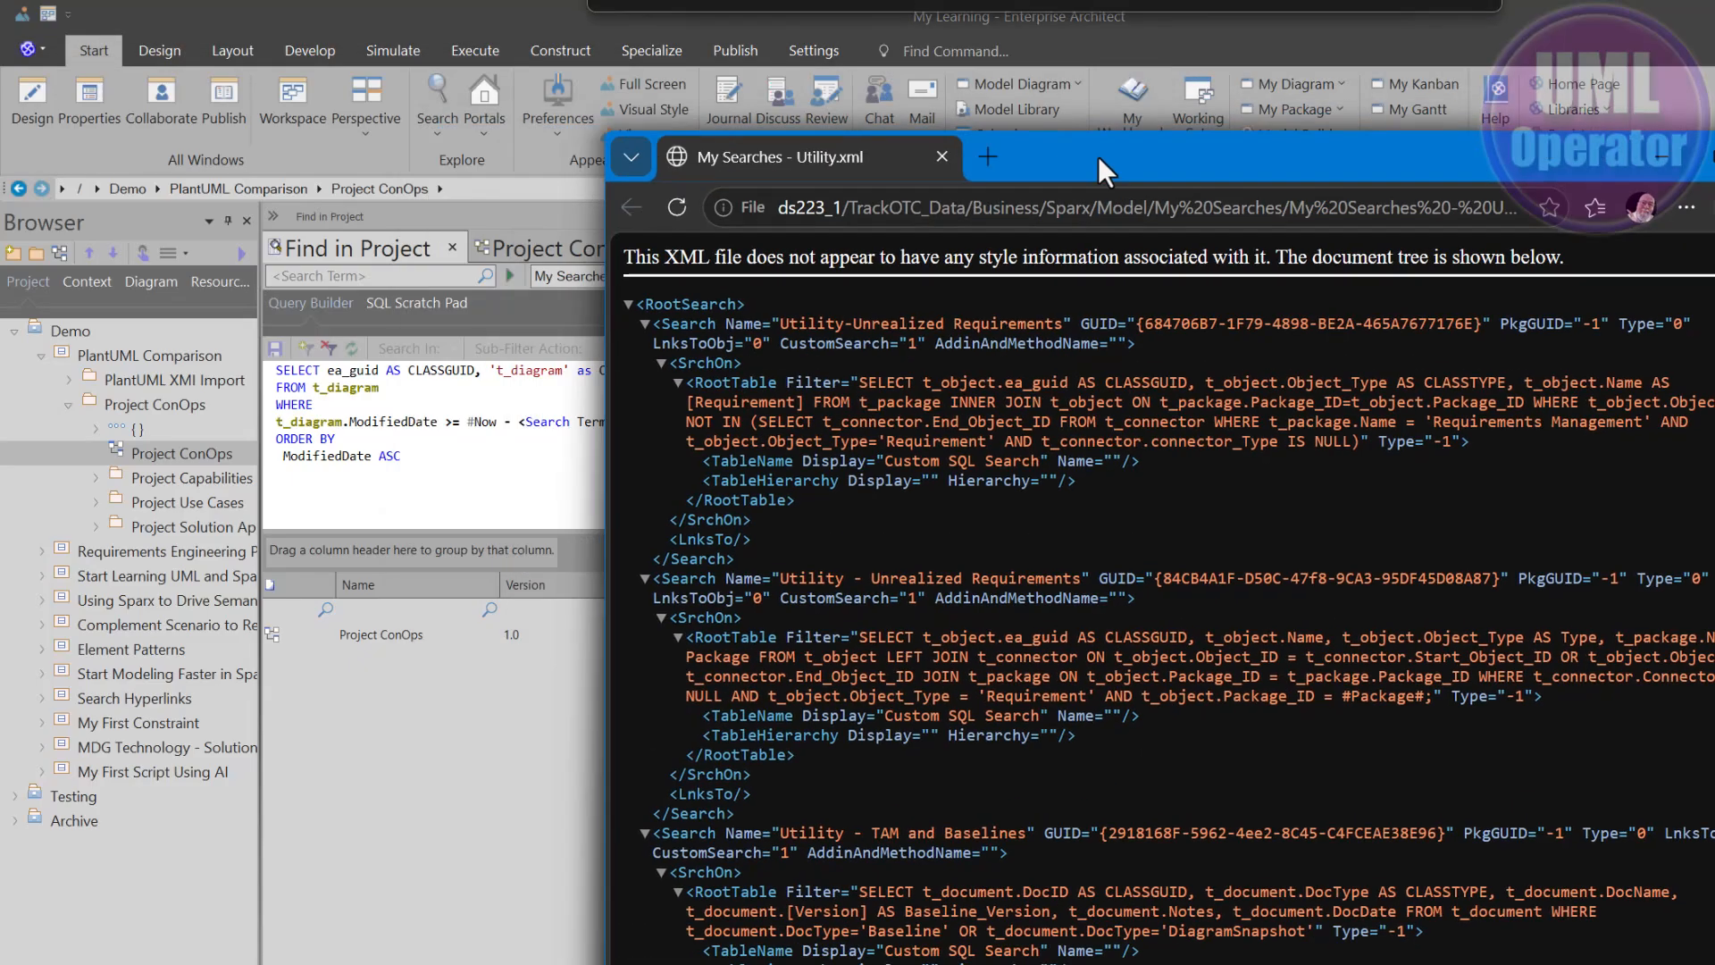
drag(1097, 159, 1155, 88)
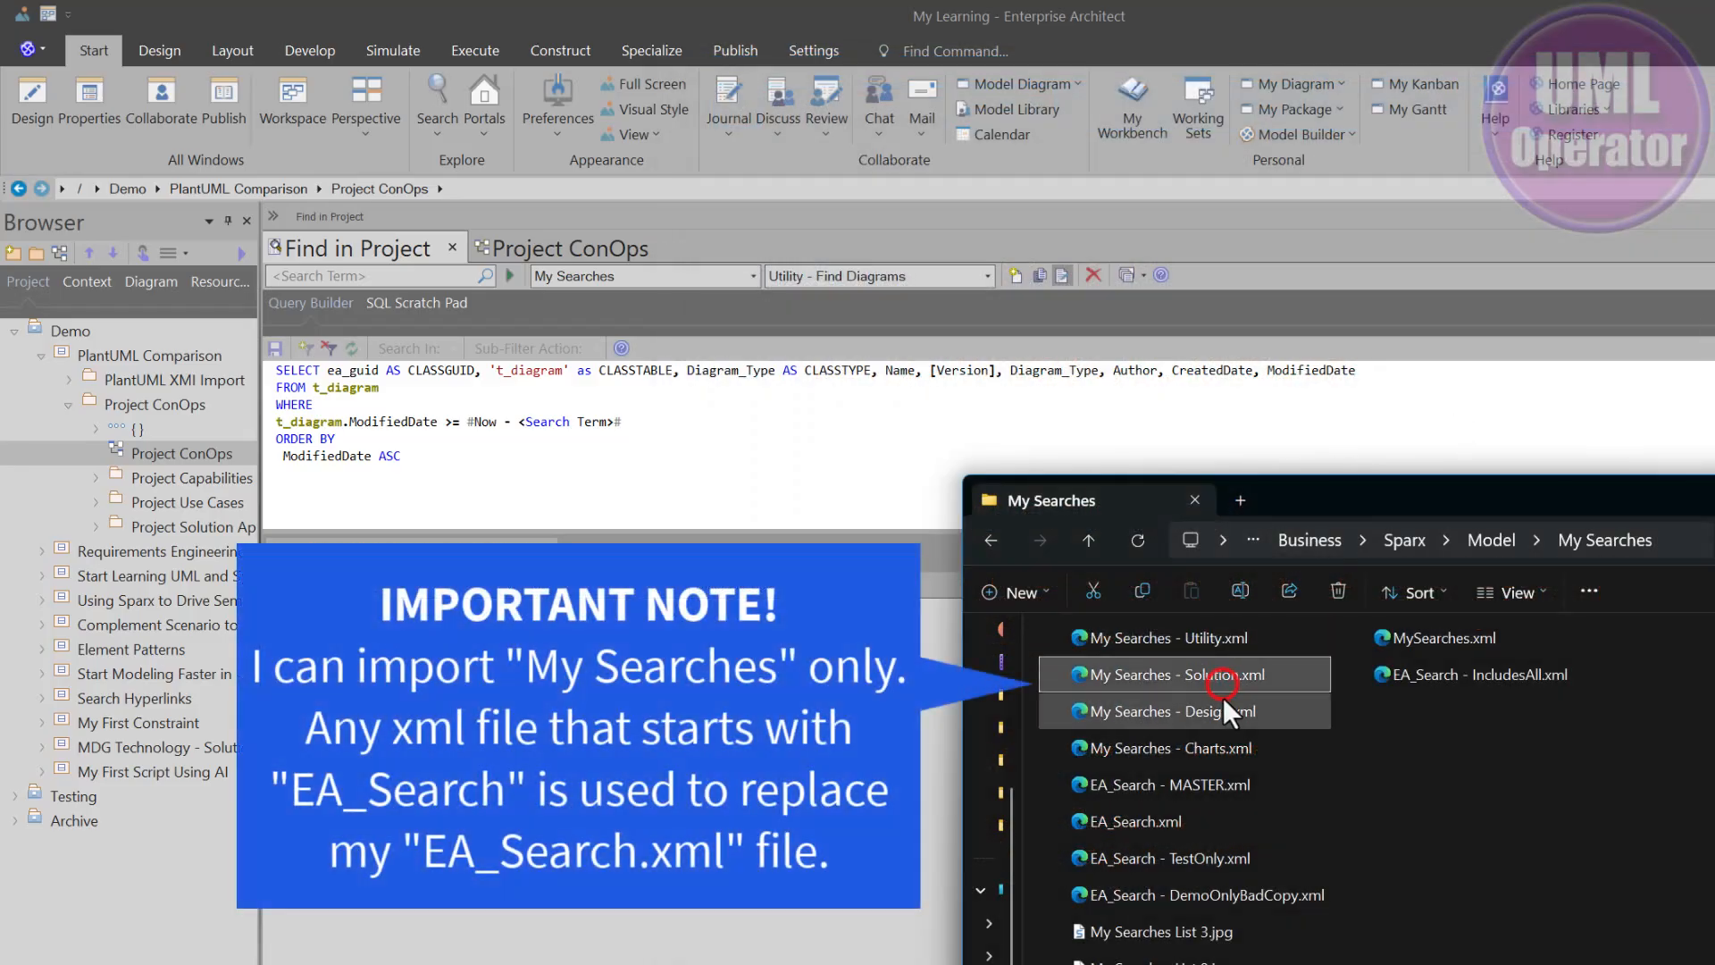
- Point out the Design and Charts import files and EA_Search - MASTER.xml in the shared My Searches folder, selecting each in turn
click(1211, 706)
click(1207, 753)
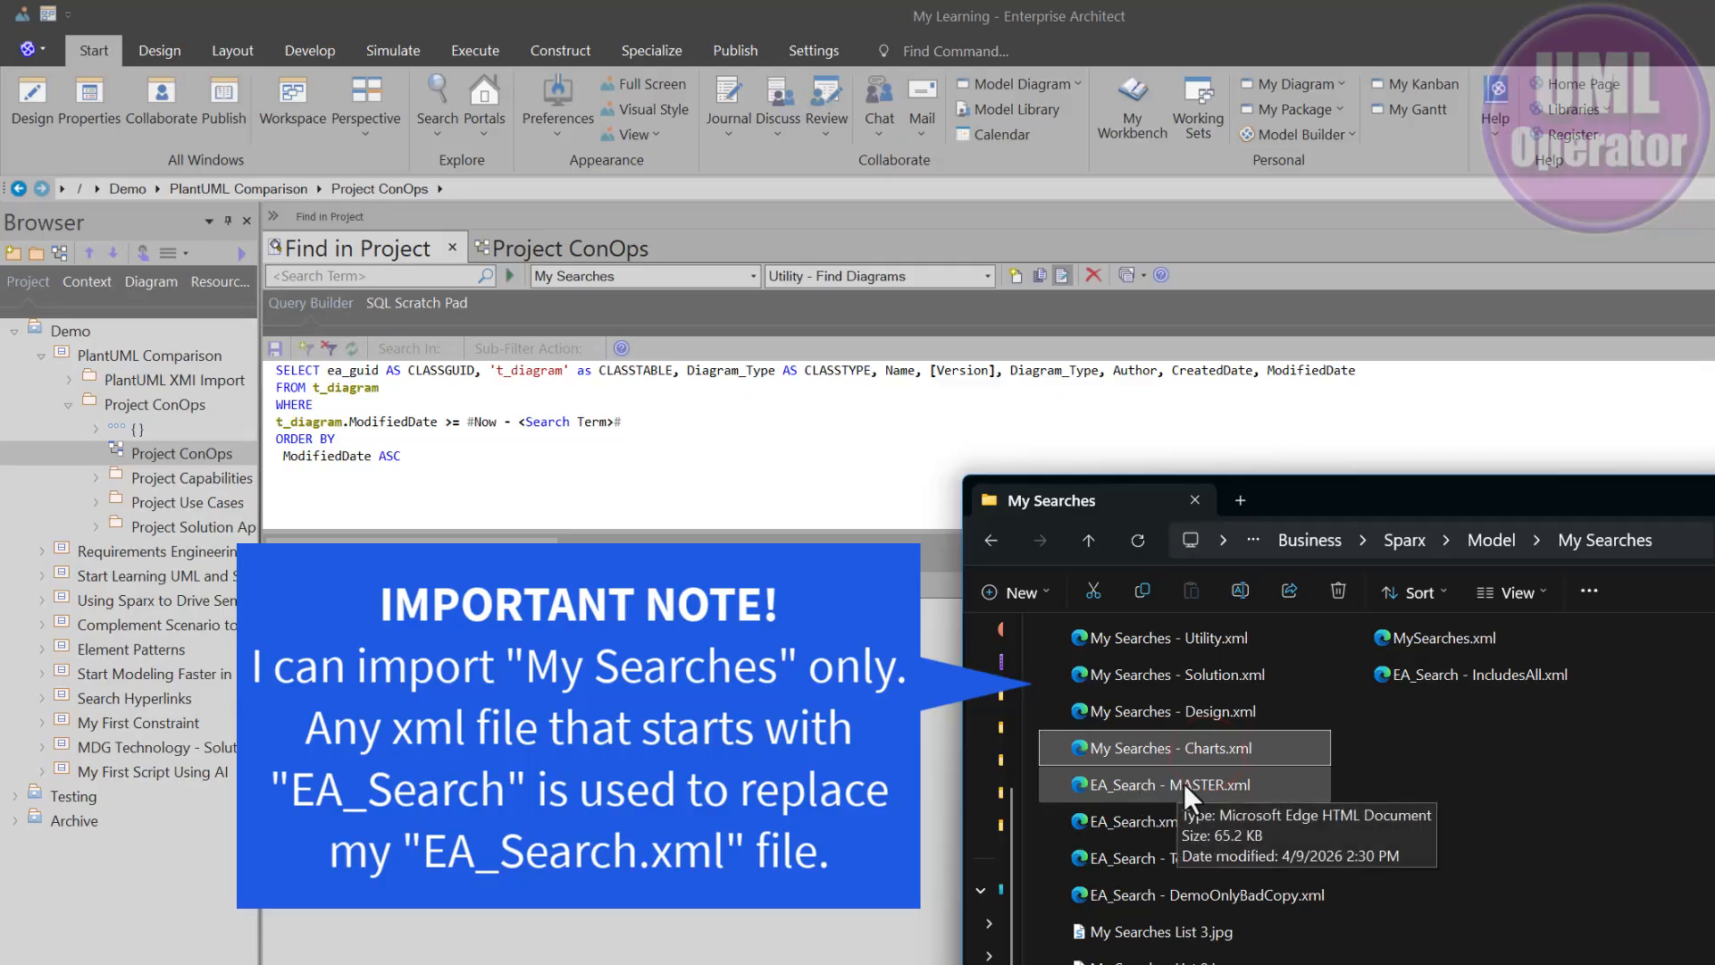
click(1183, 783)
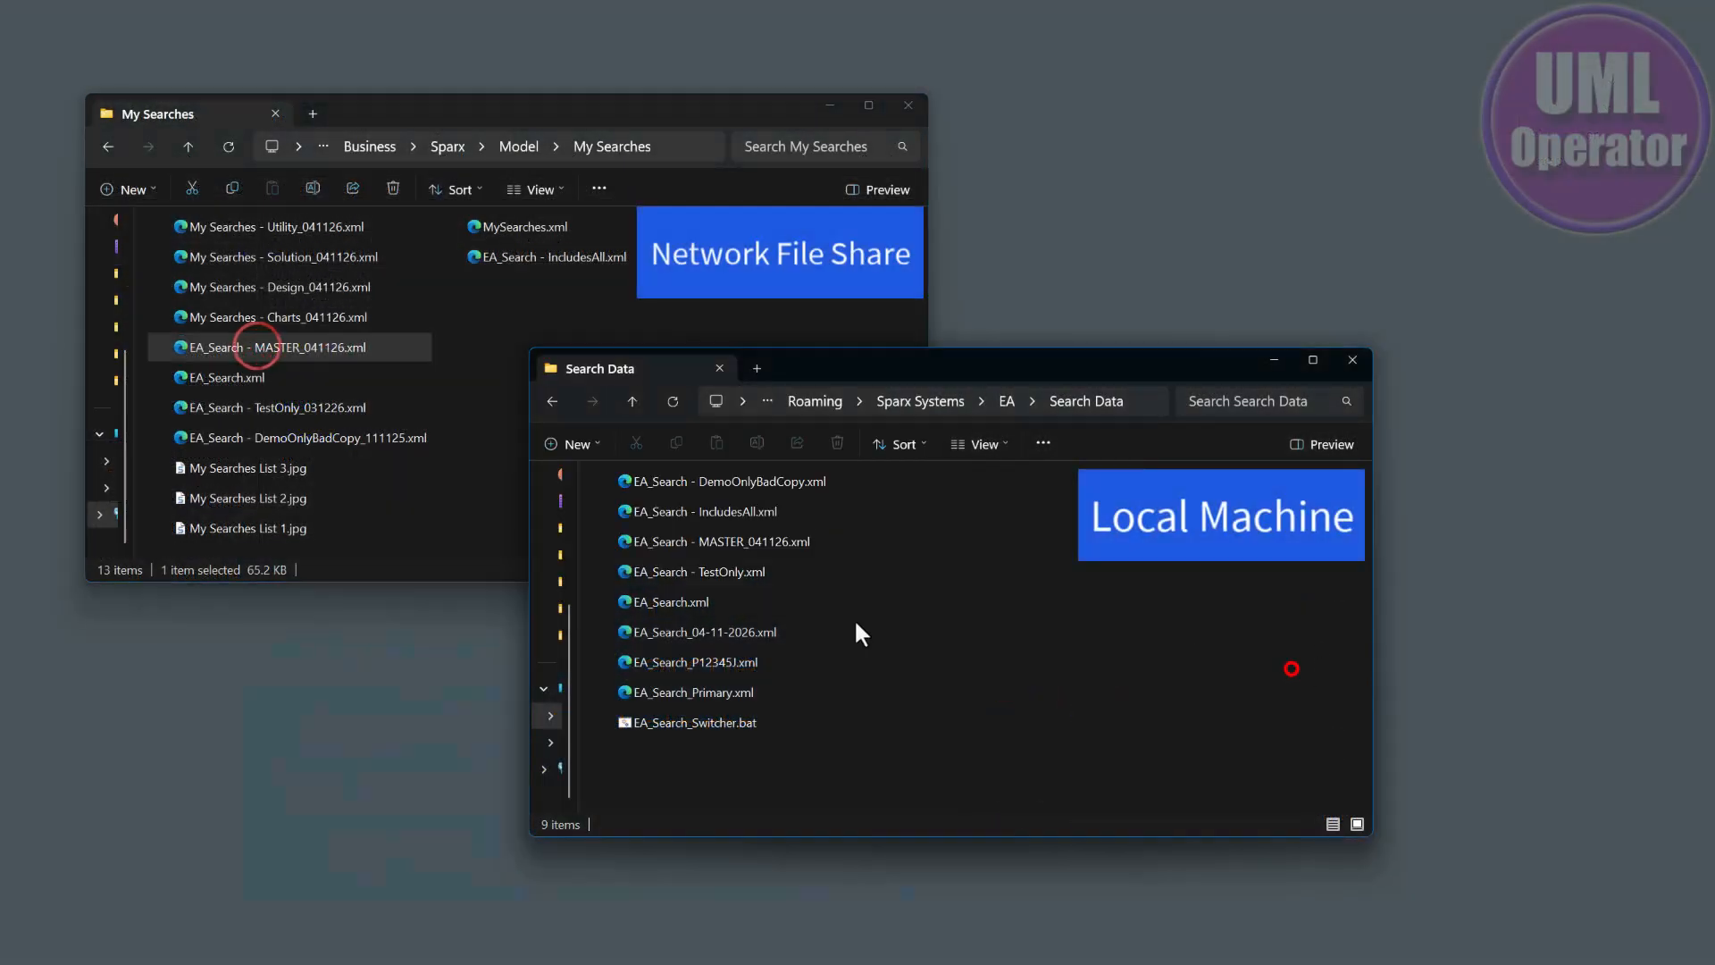
- Rename EA_Search.xml in the local Search Data folder to EA_Search1.xml
click(724, 542)
click(665, 602)
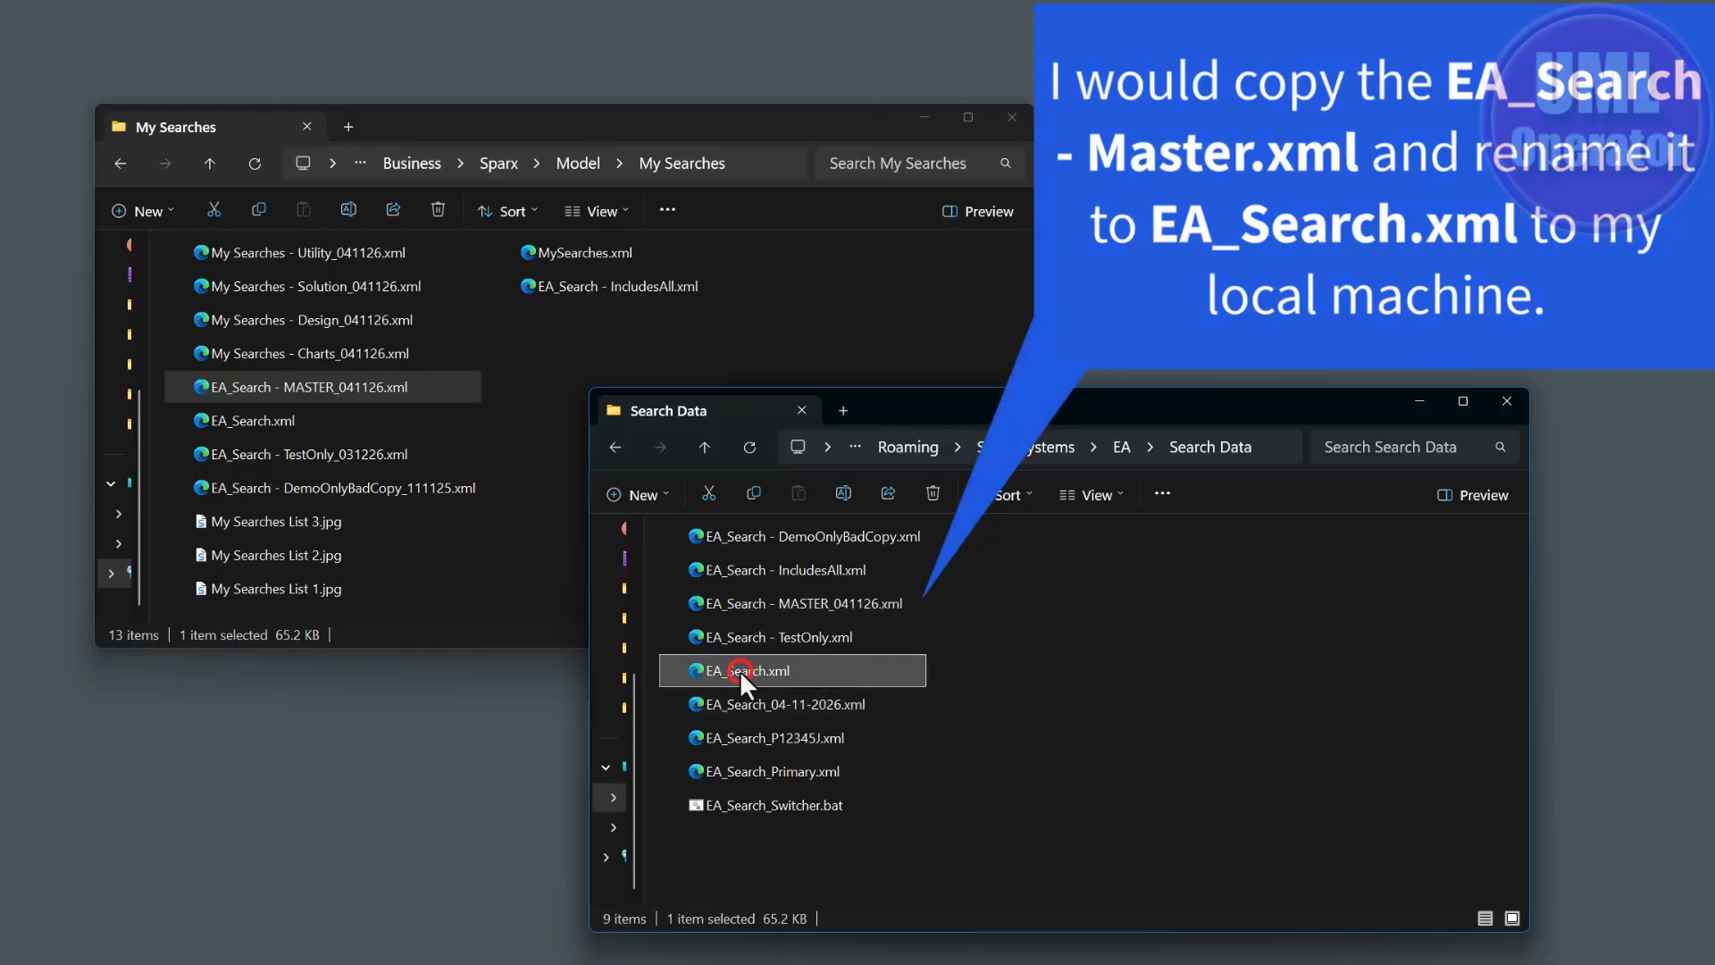
click(739, 670)
key(Right)
text(1)
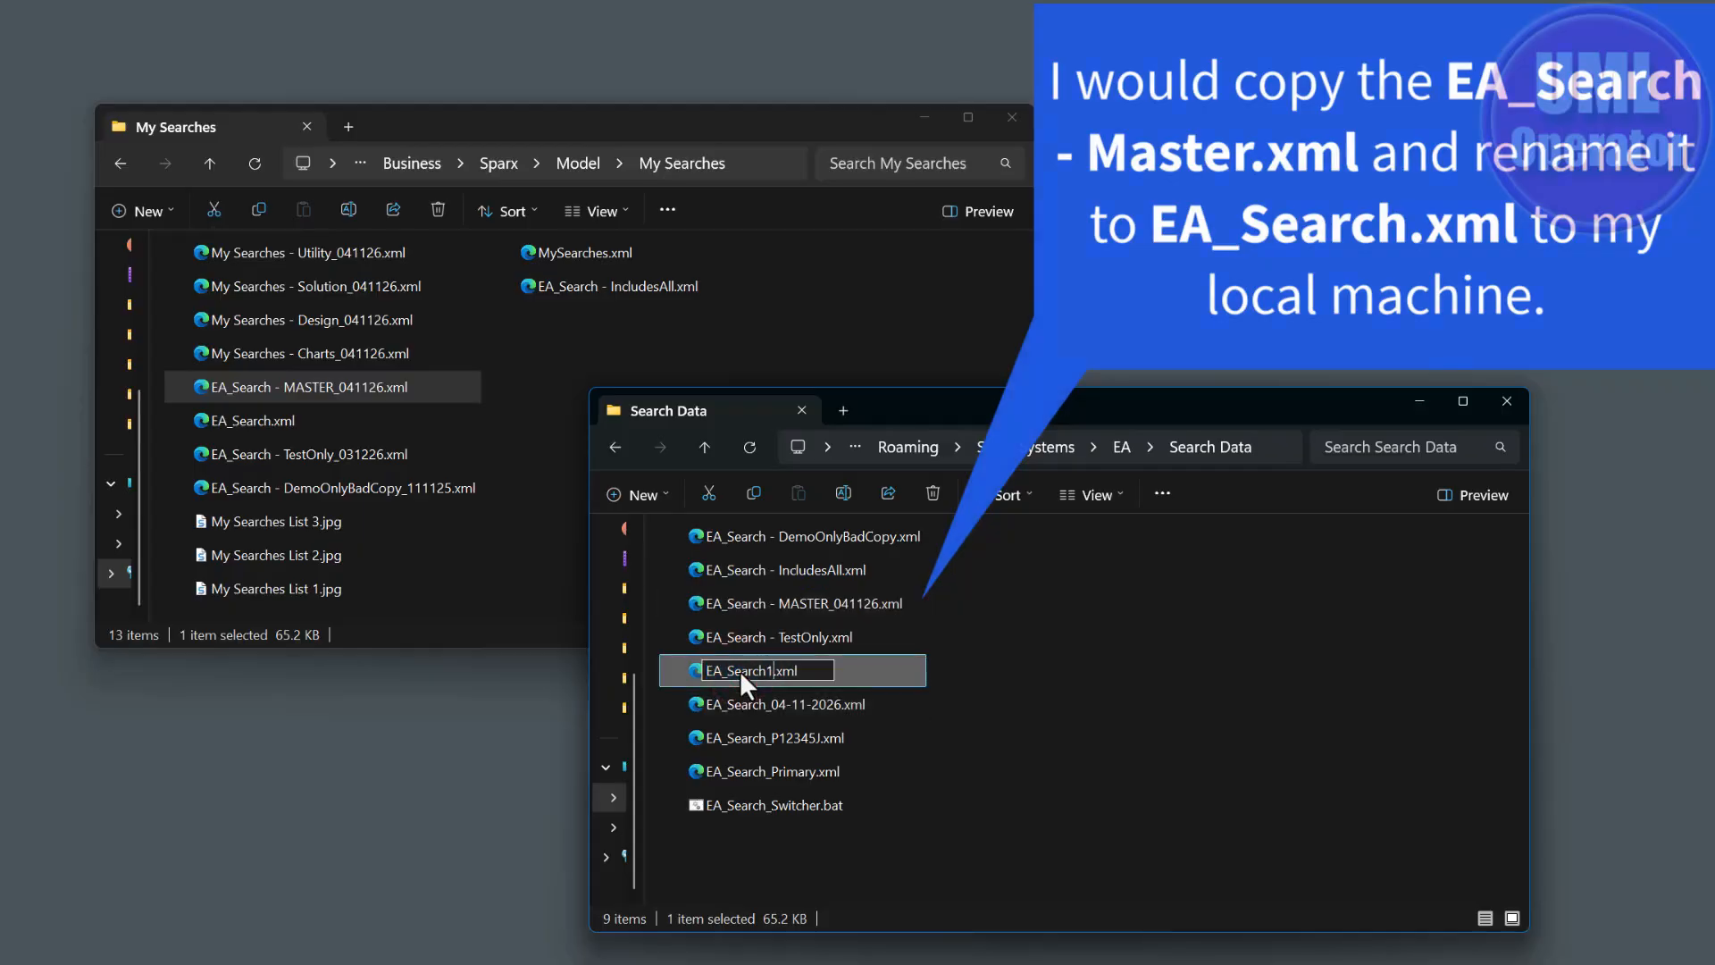
key(Return)
- Rename EA_Search - MASTER_041126.xml in the local Search Data folder to EA_Search.xml
click(792, 602)
click(792, 602)
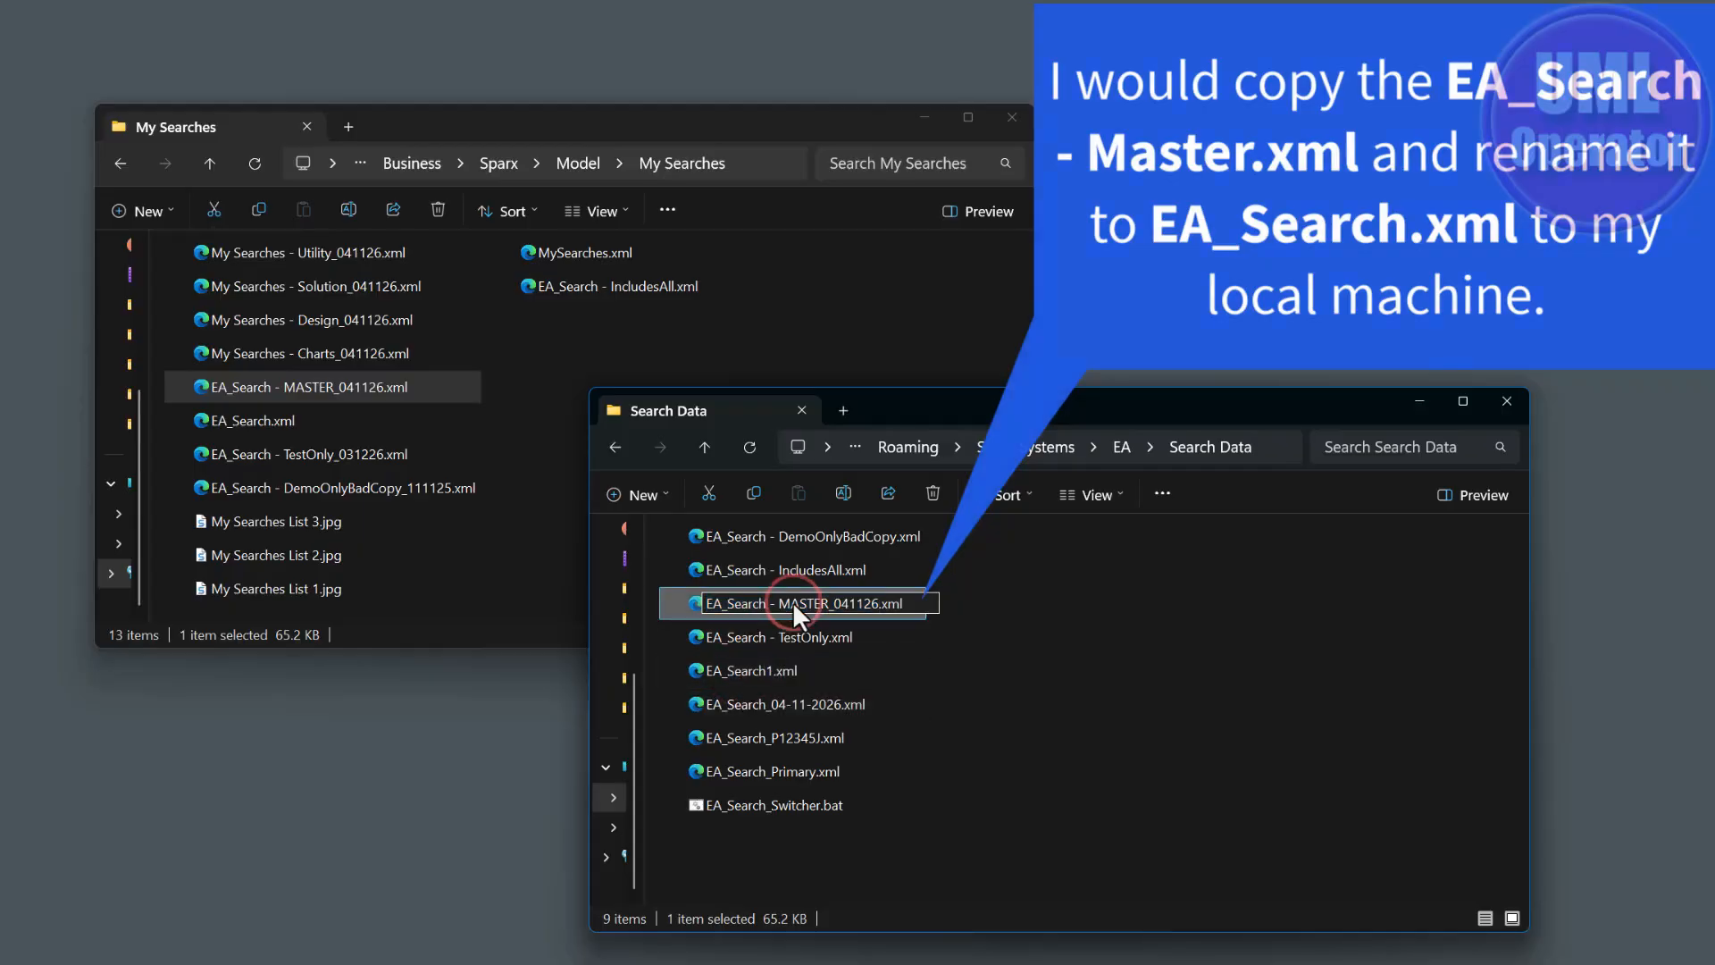
key(Right)
key(BackSpace)
key(BackSpace)
key(BackSpace)
key(BackSpace)
key(BackSpace)
key(BackSpace)
key(BackSpace)
key(BackSpace)
key(BackSpace)
key(BackSpace)
key(BackSpace)
key(BackSpace)
key(BackSpace)
key(BackSpace)
key(BackSpace)
key(BackSpace)
key(Return)
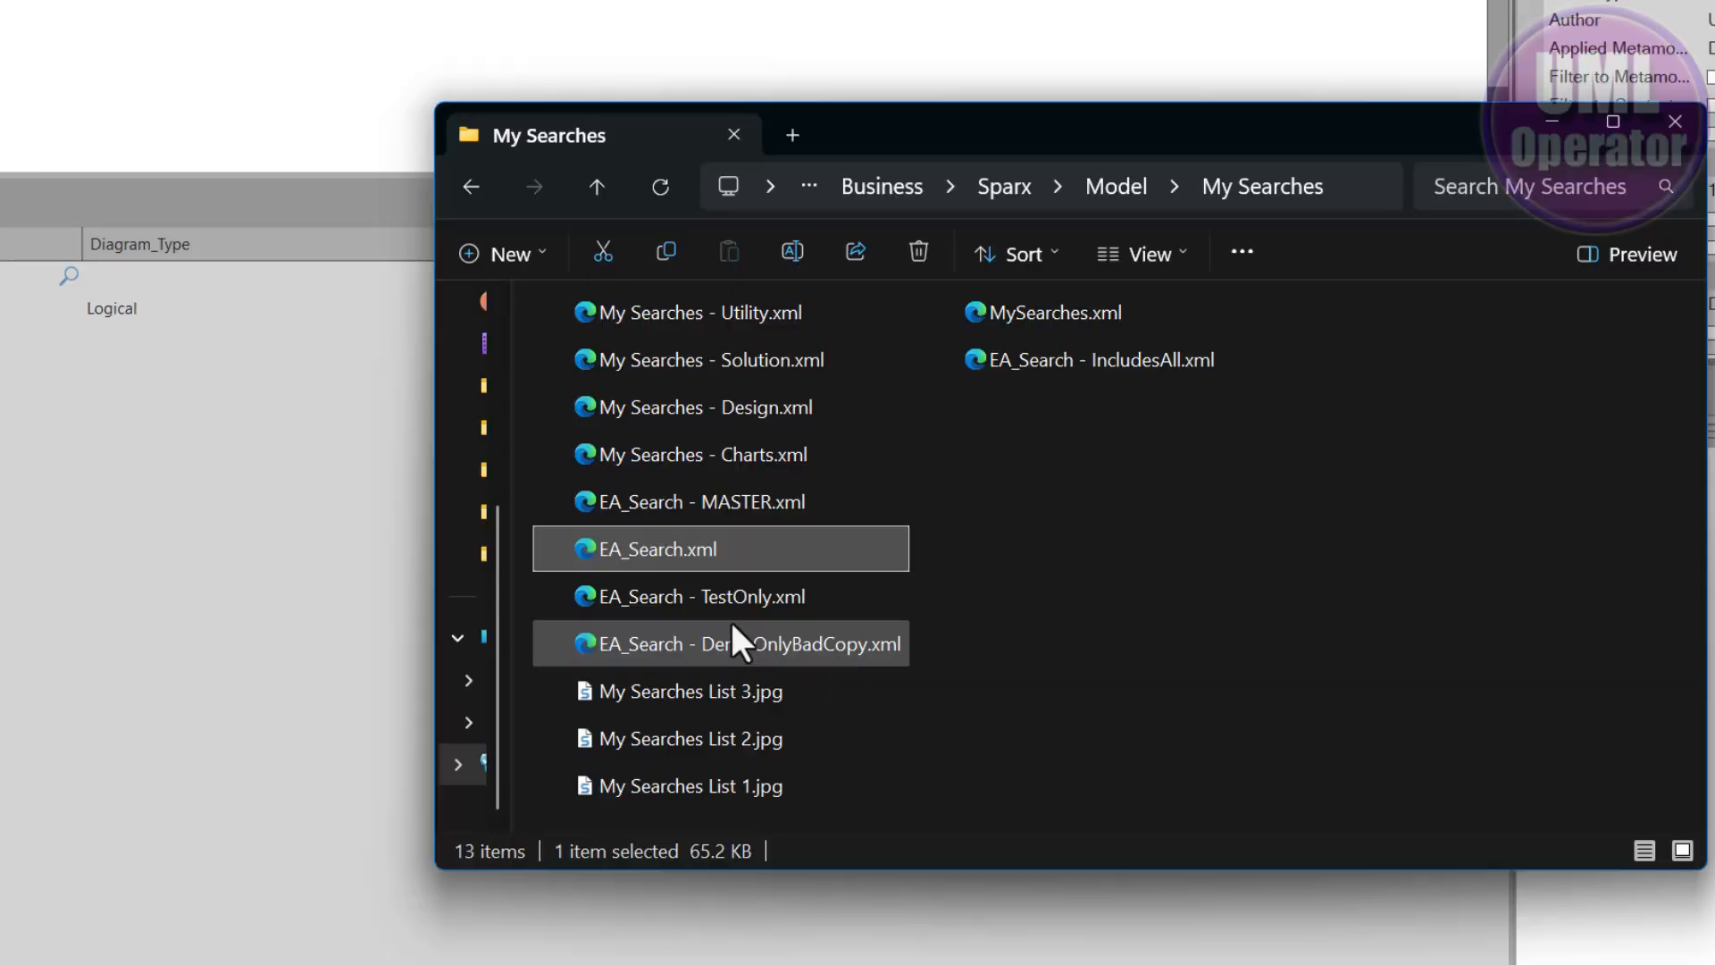
- Check the details of EA_Search - TestOnly.xml, EA_Search - DemoOnlyBadCopy.xml and MySearches.xml in the shared folder, and clear the selection
click(731, 608)
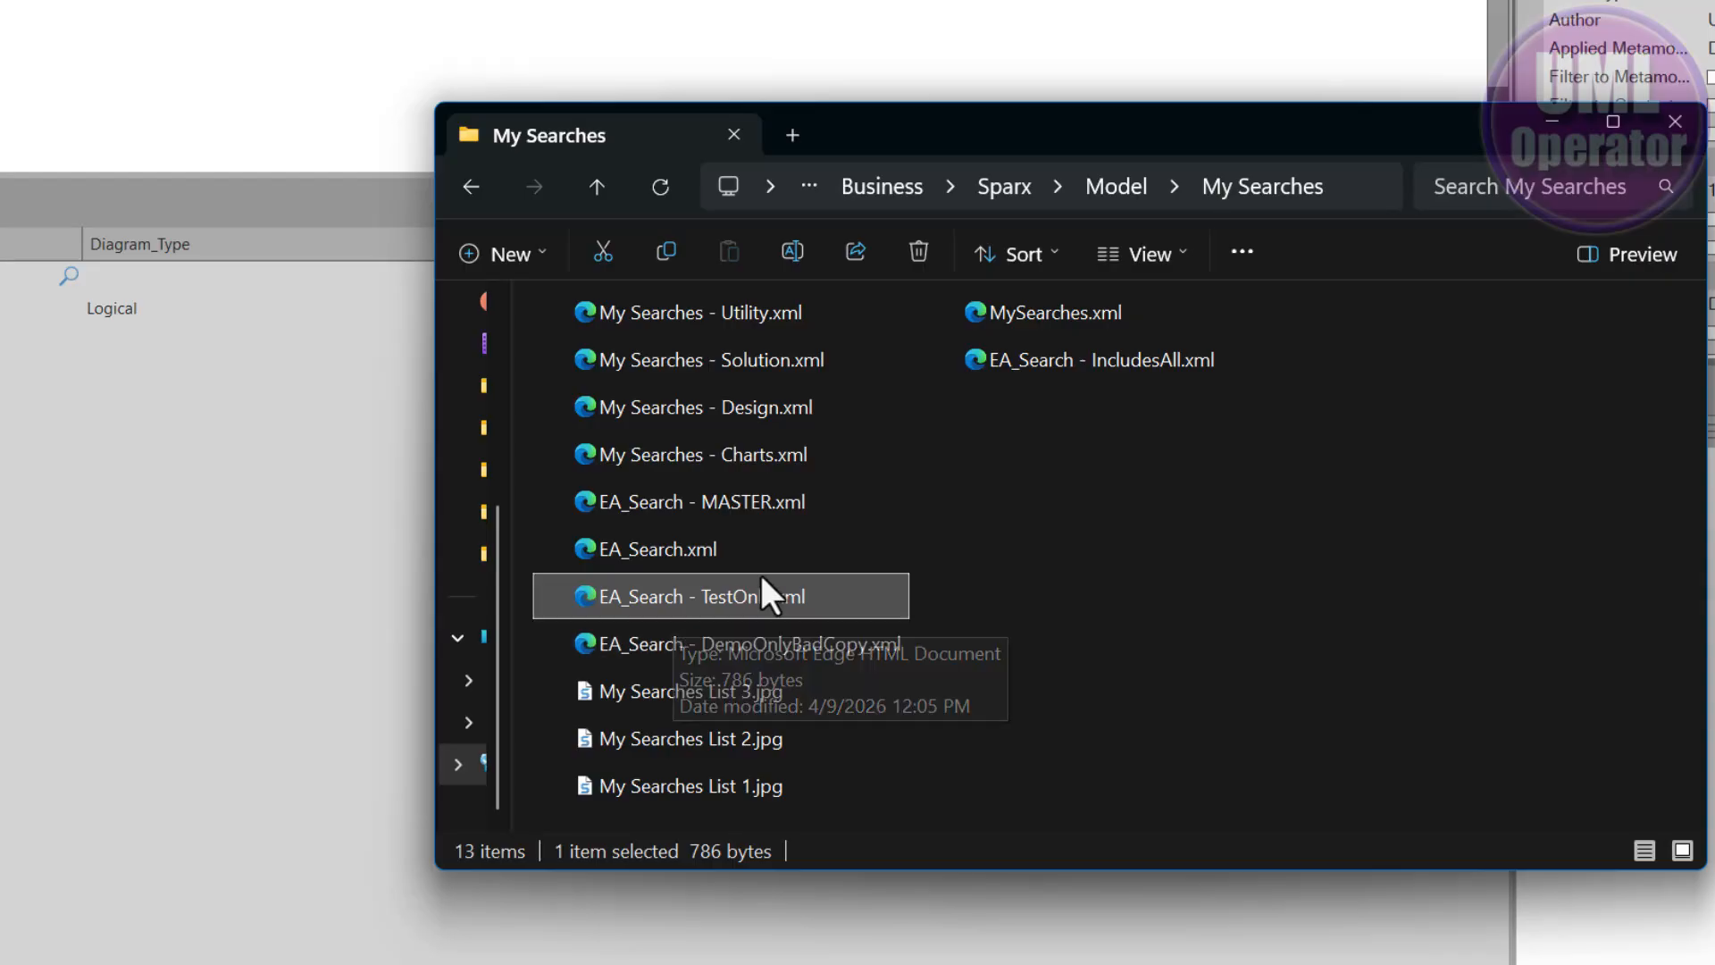
click(790, 641)
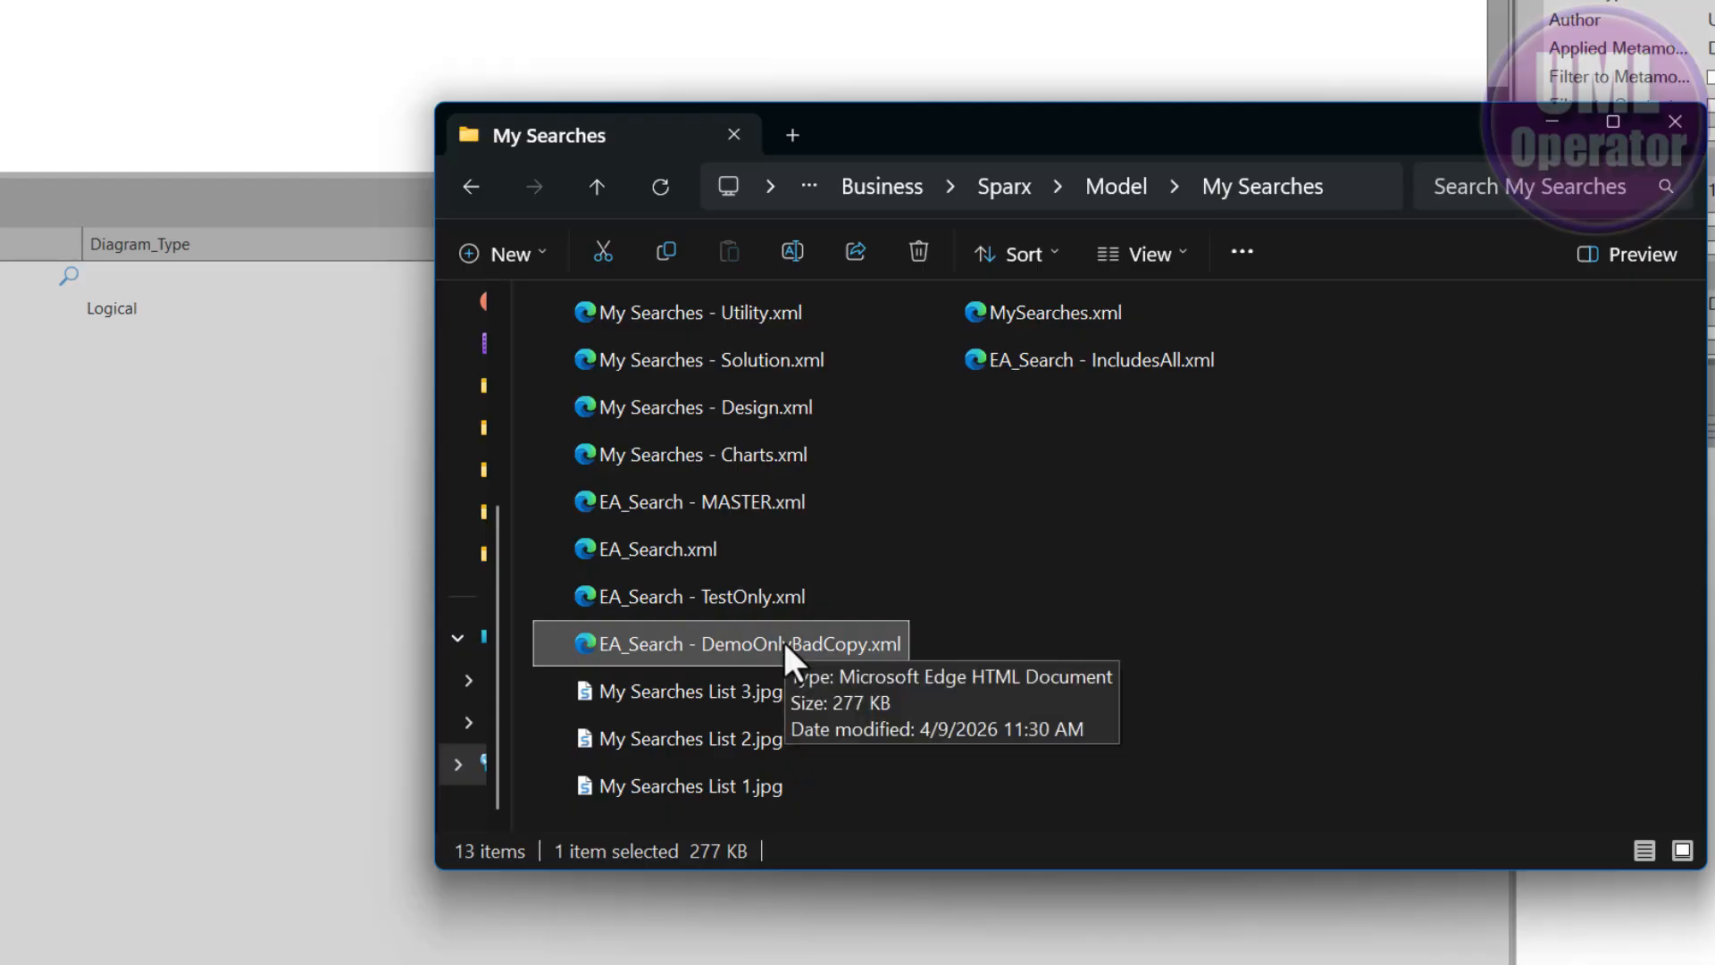
click(1105, 307)
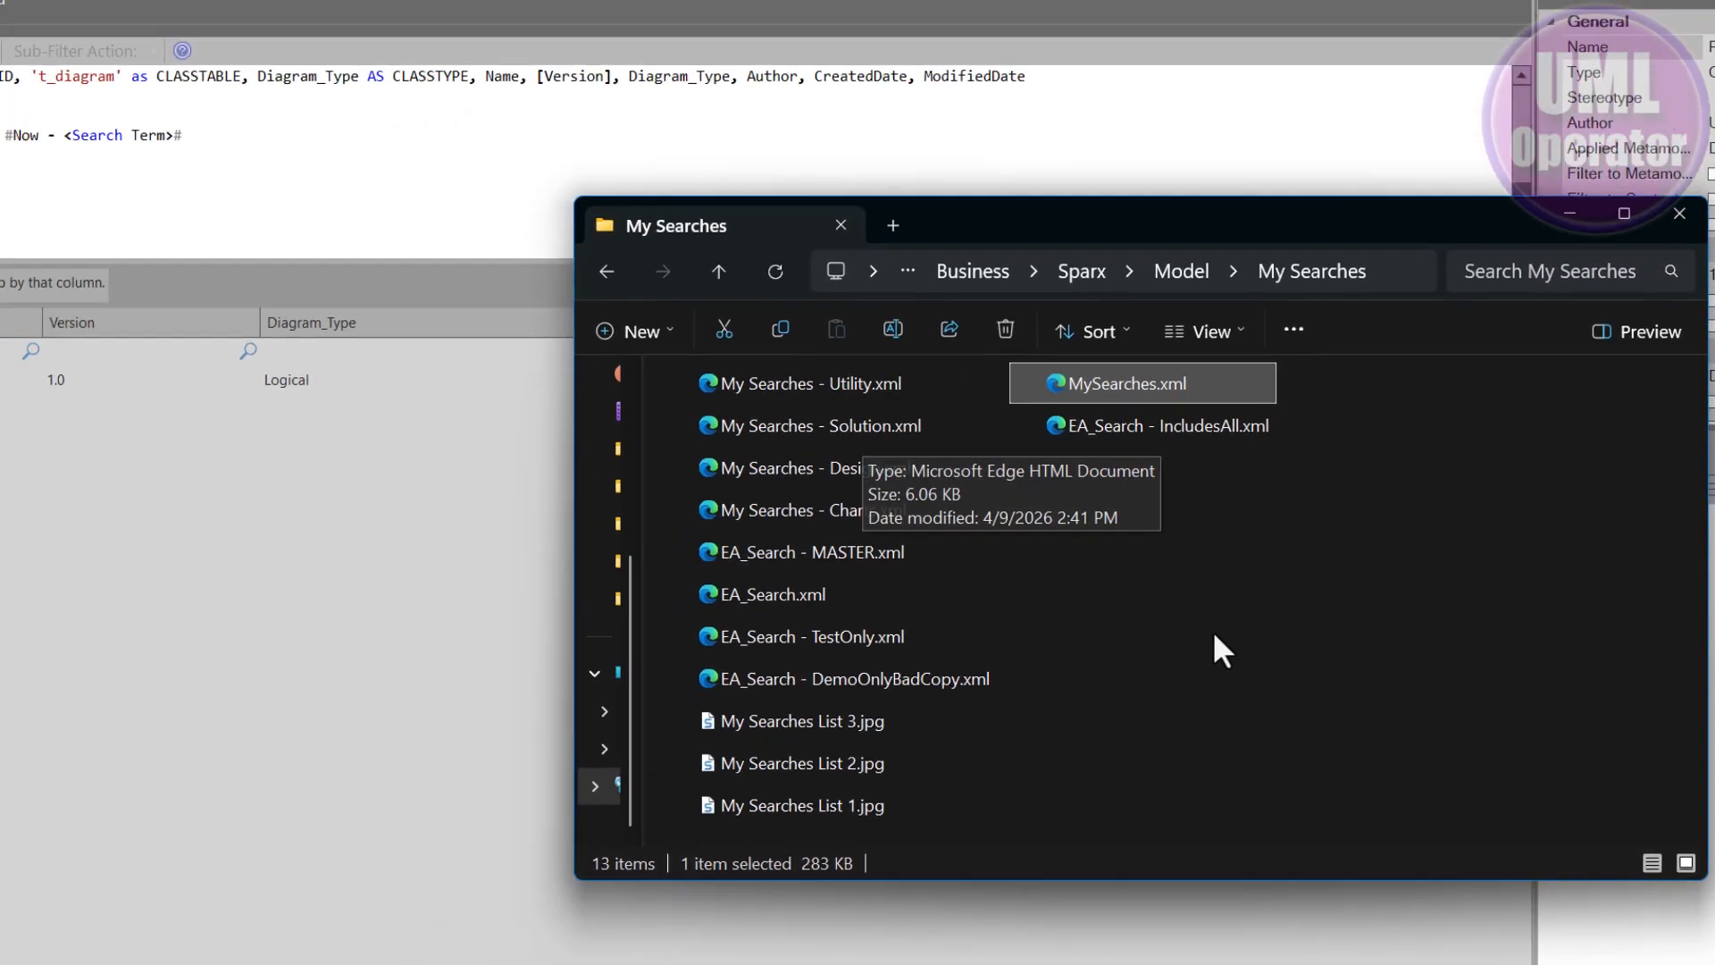
click(1194, 605)
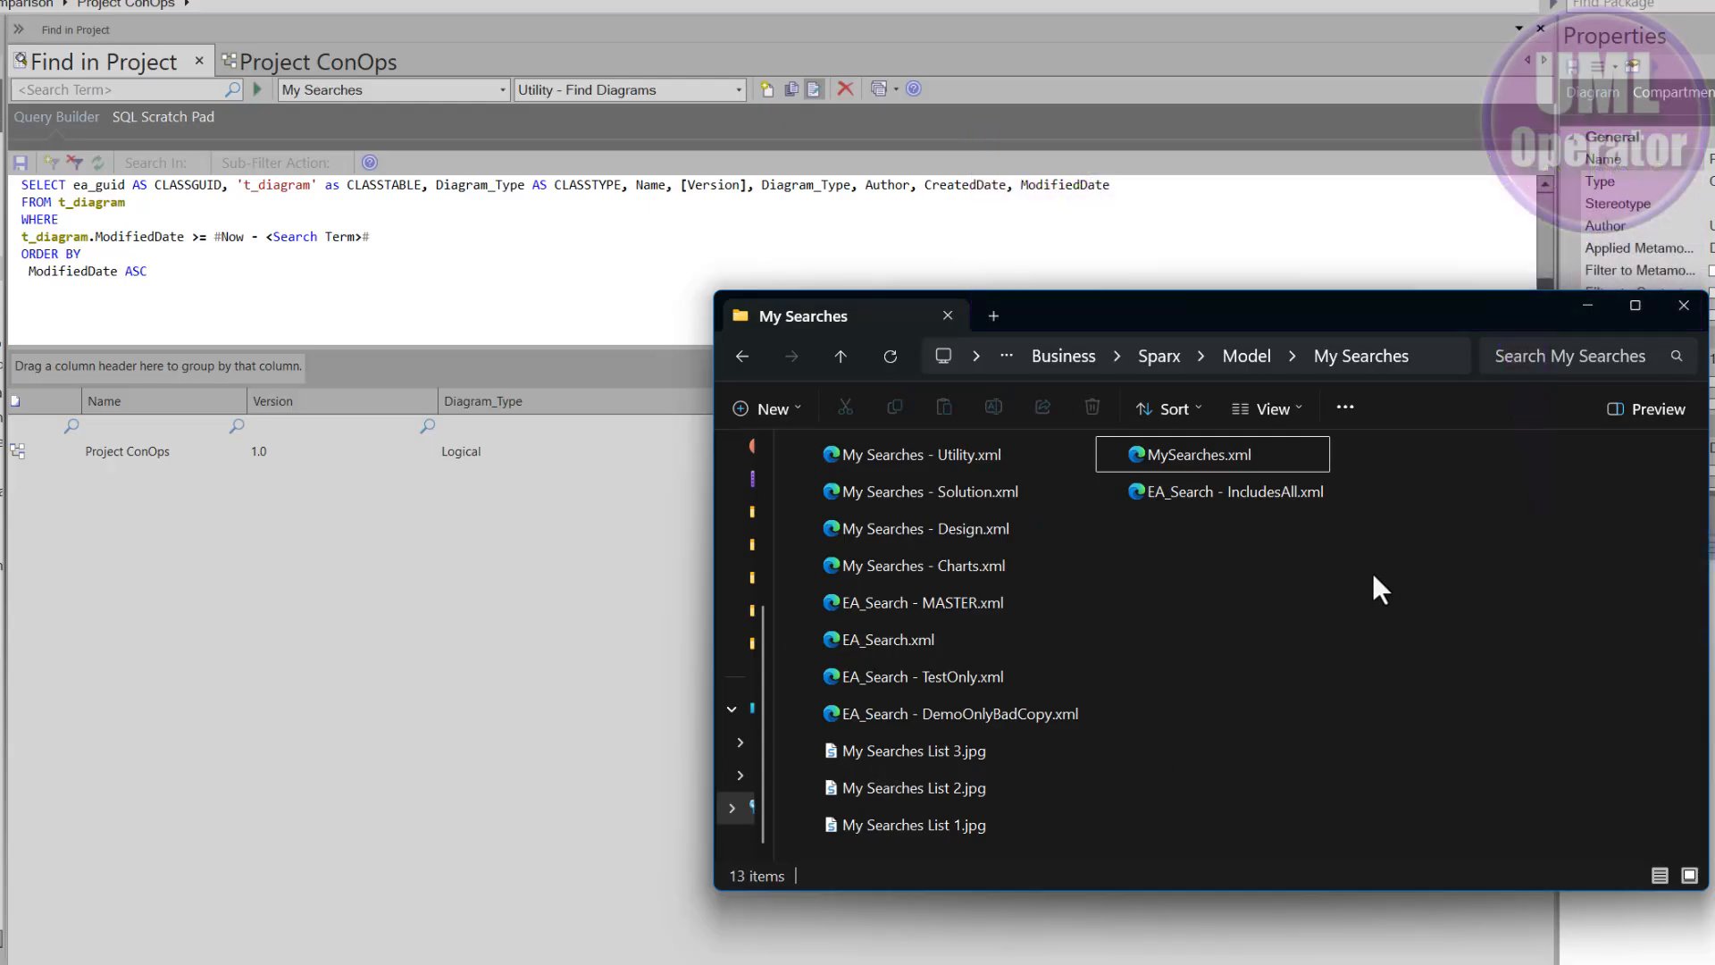
- Select the import-only files My Searches - Utility, Solution, Design and Charts one after another
click(922, 462)
click(909, 494)
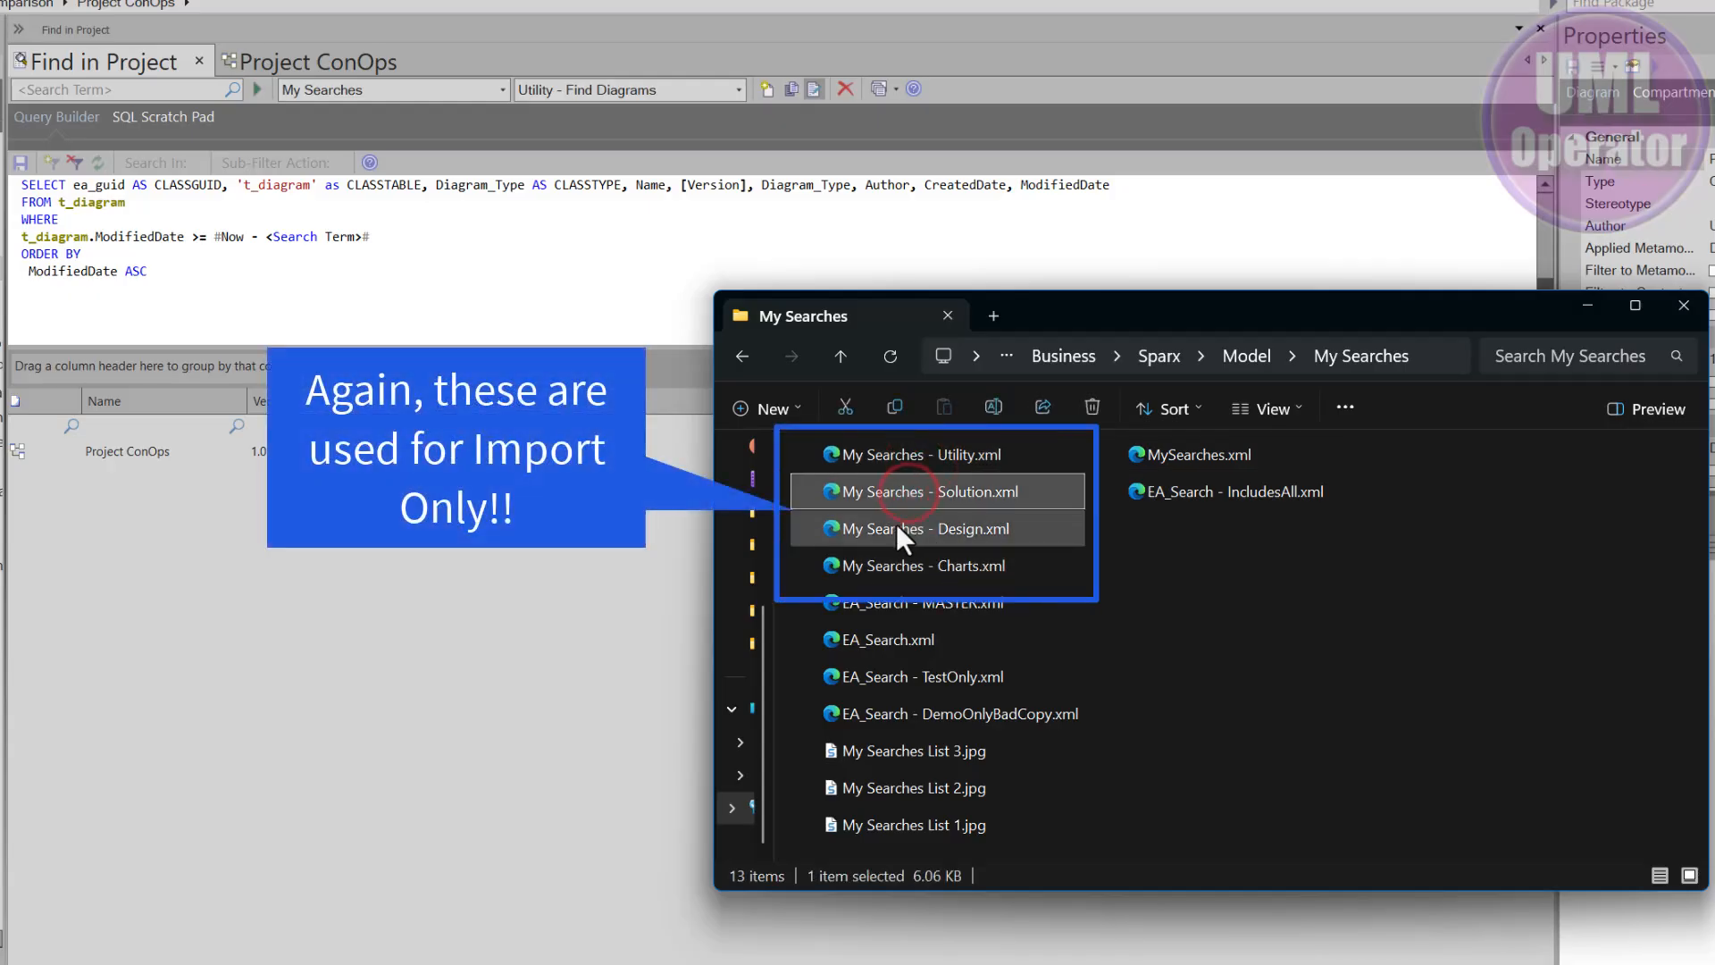
click(897, 526)
click(902, 566)
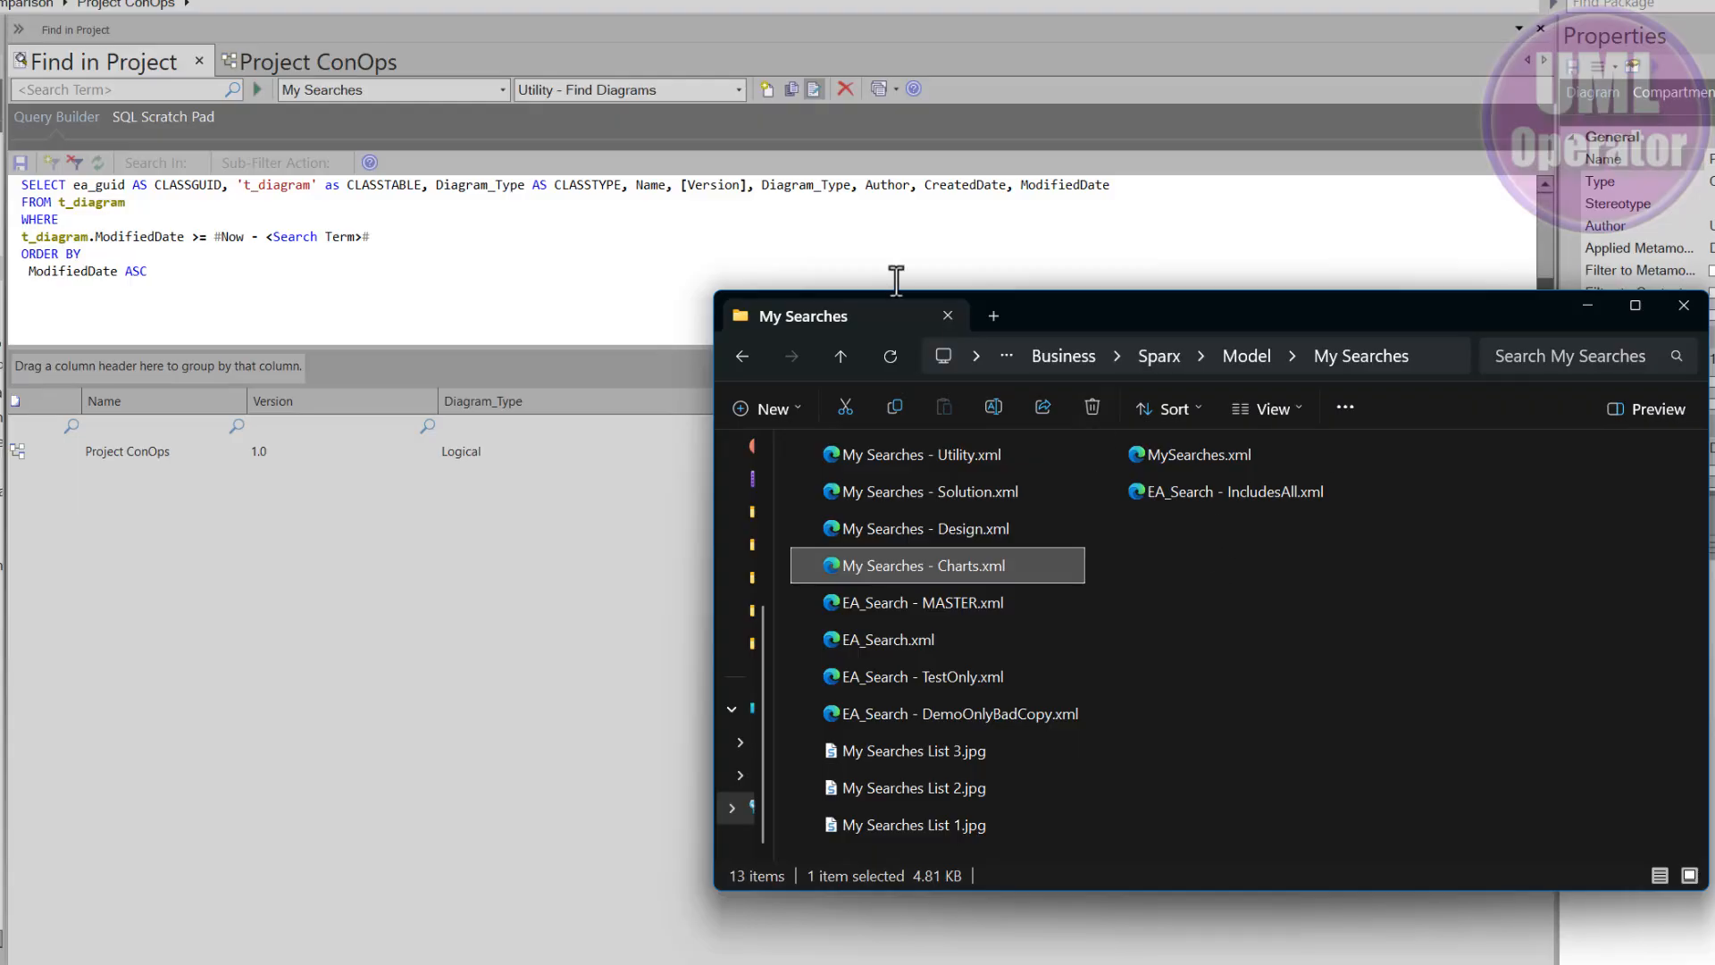
- Look through the Utility searches available in Enterprise Architect's My Searches category
click(739, 89)
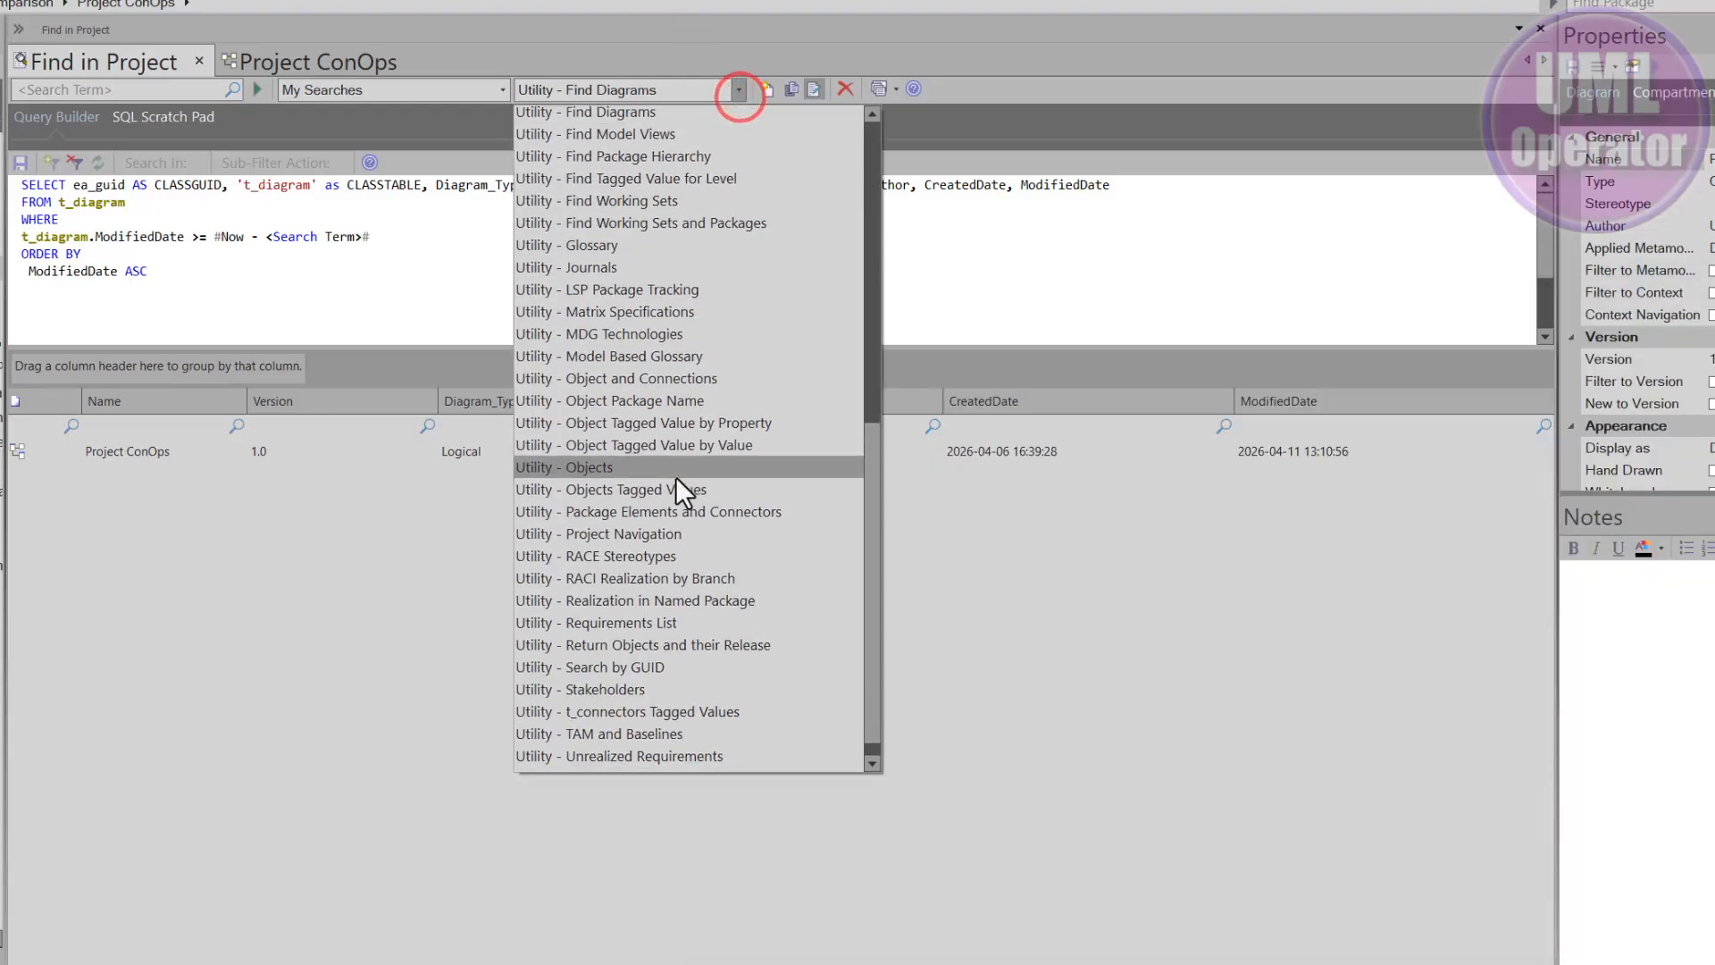
scroll(663, 484, down, 1)
scroll(661, 483, up, 8)
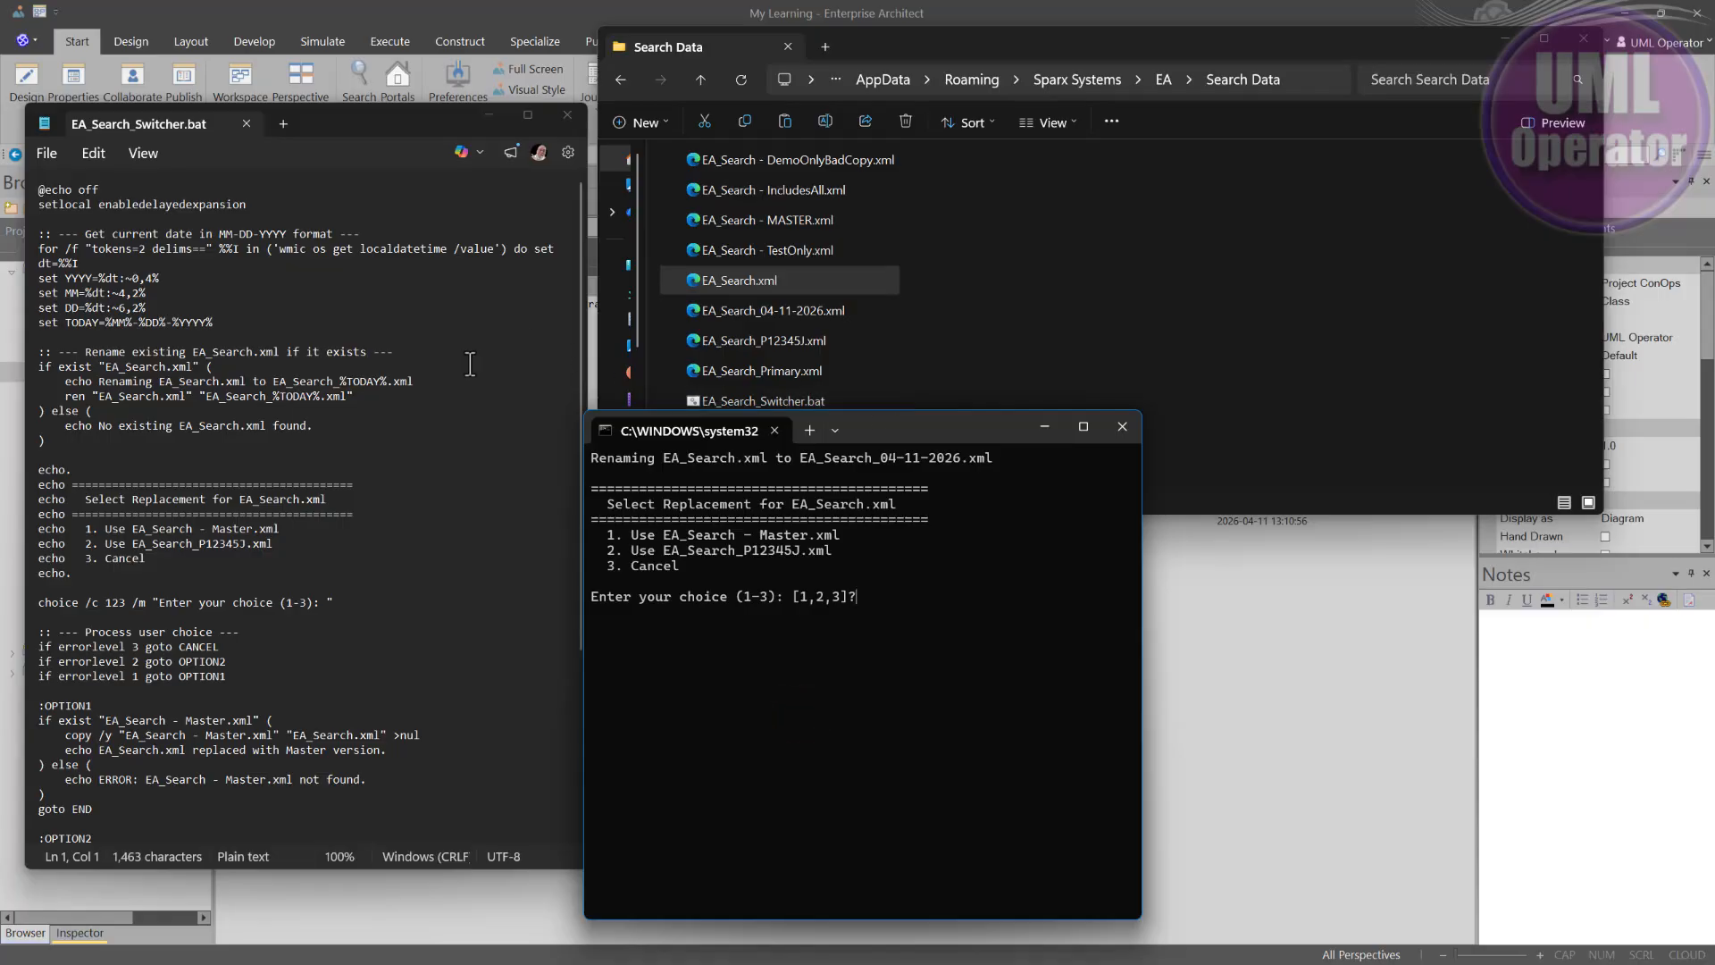
- Preview the contents of EA_Search.xml in the local Search Data folder
click(799, 279)
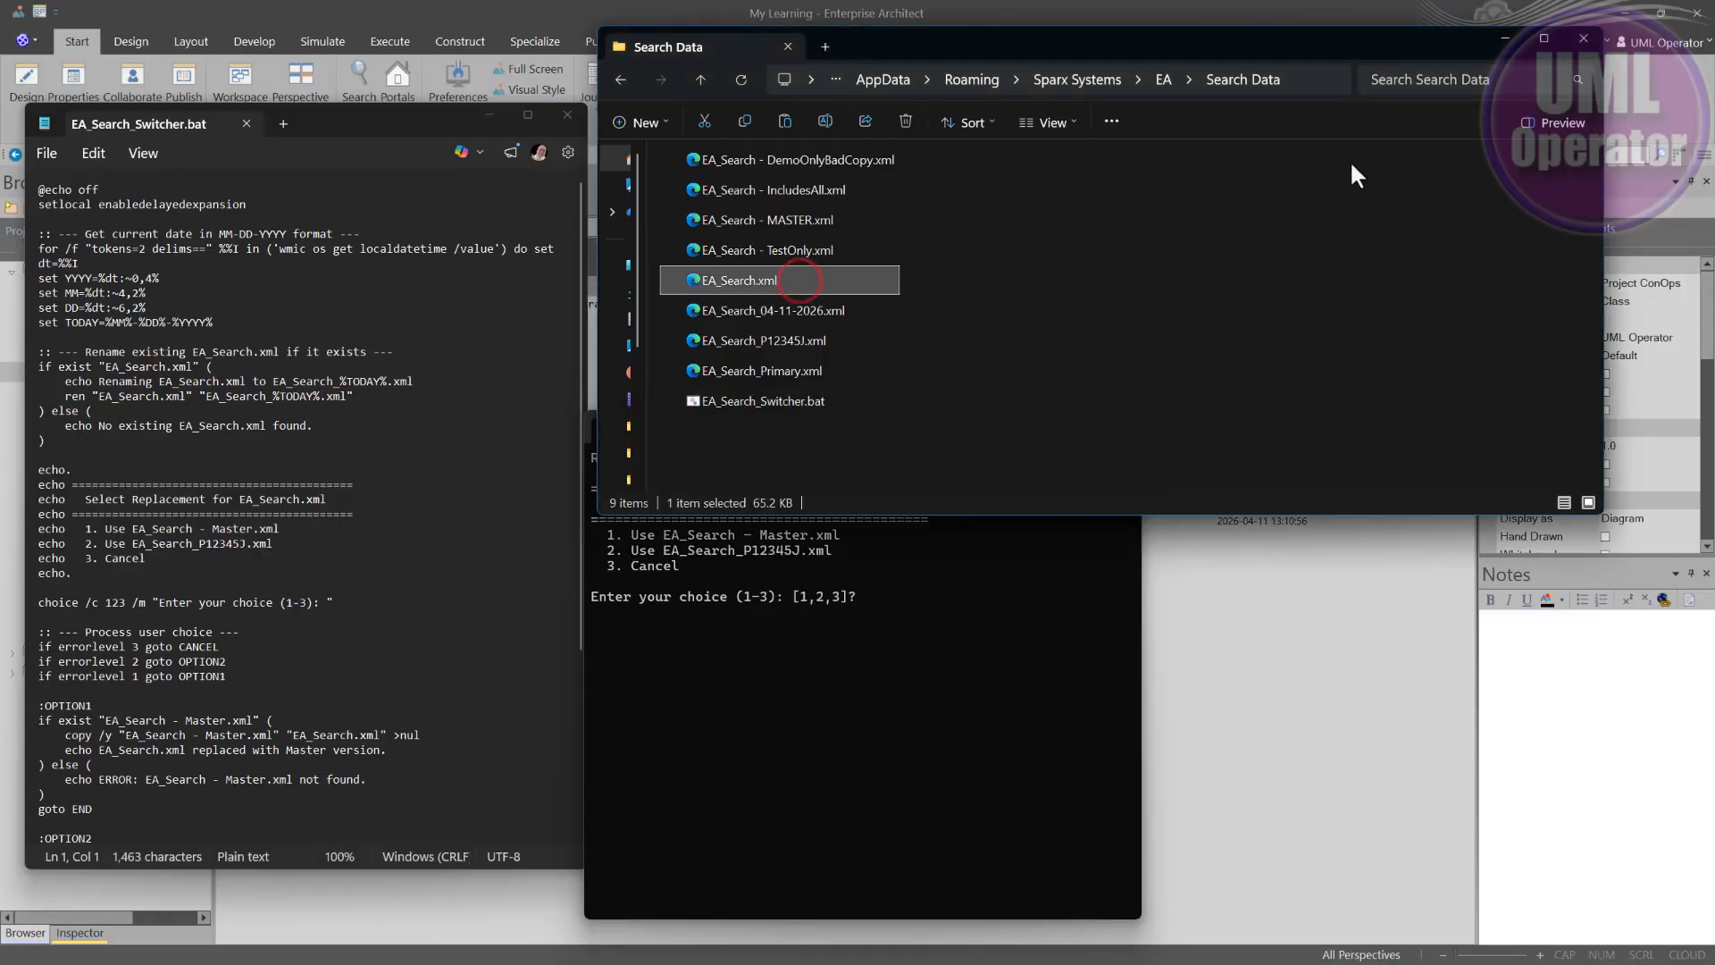
click(1554, 123)
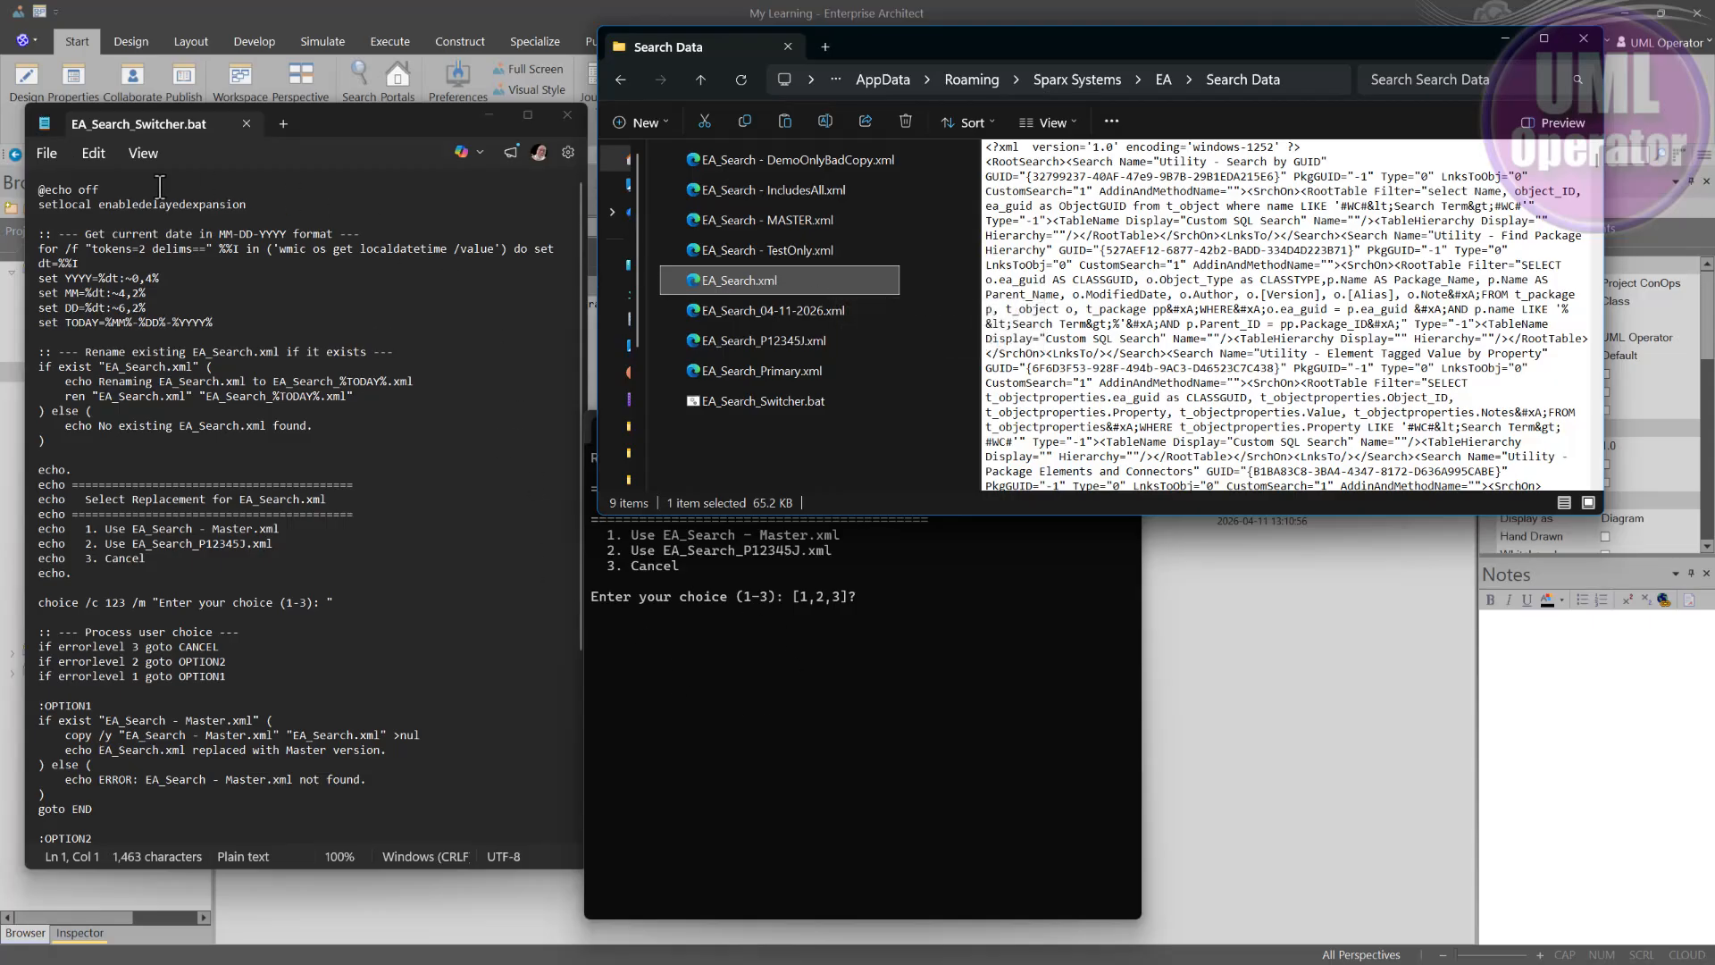
- Read through the EA_Search_Switcher.bat script and bring its running console window with the replacement choices to the front
click(146, 248)
scroll(146, 247, down, 6)
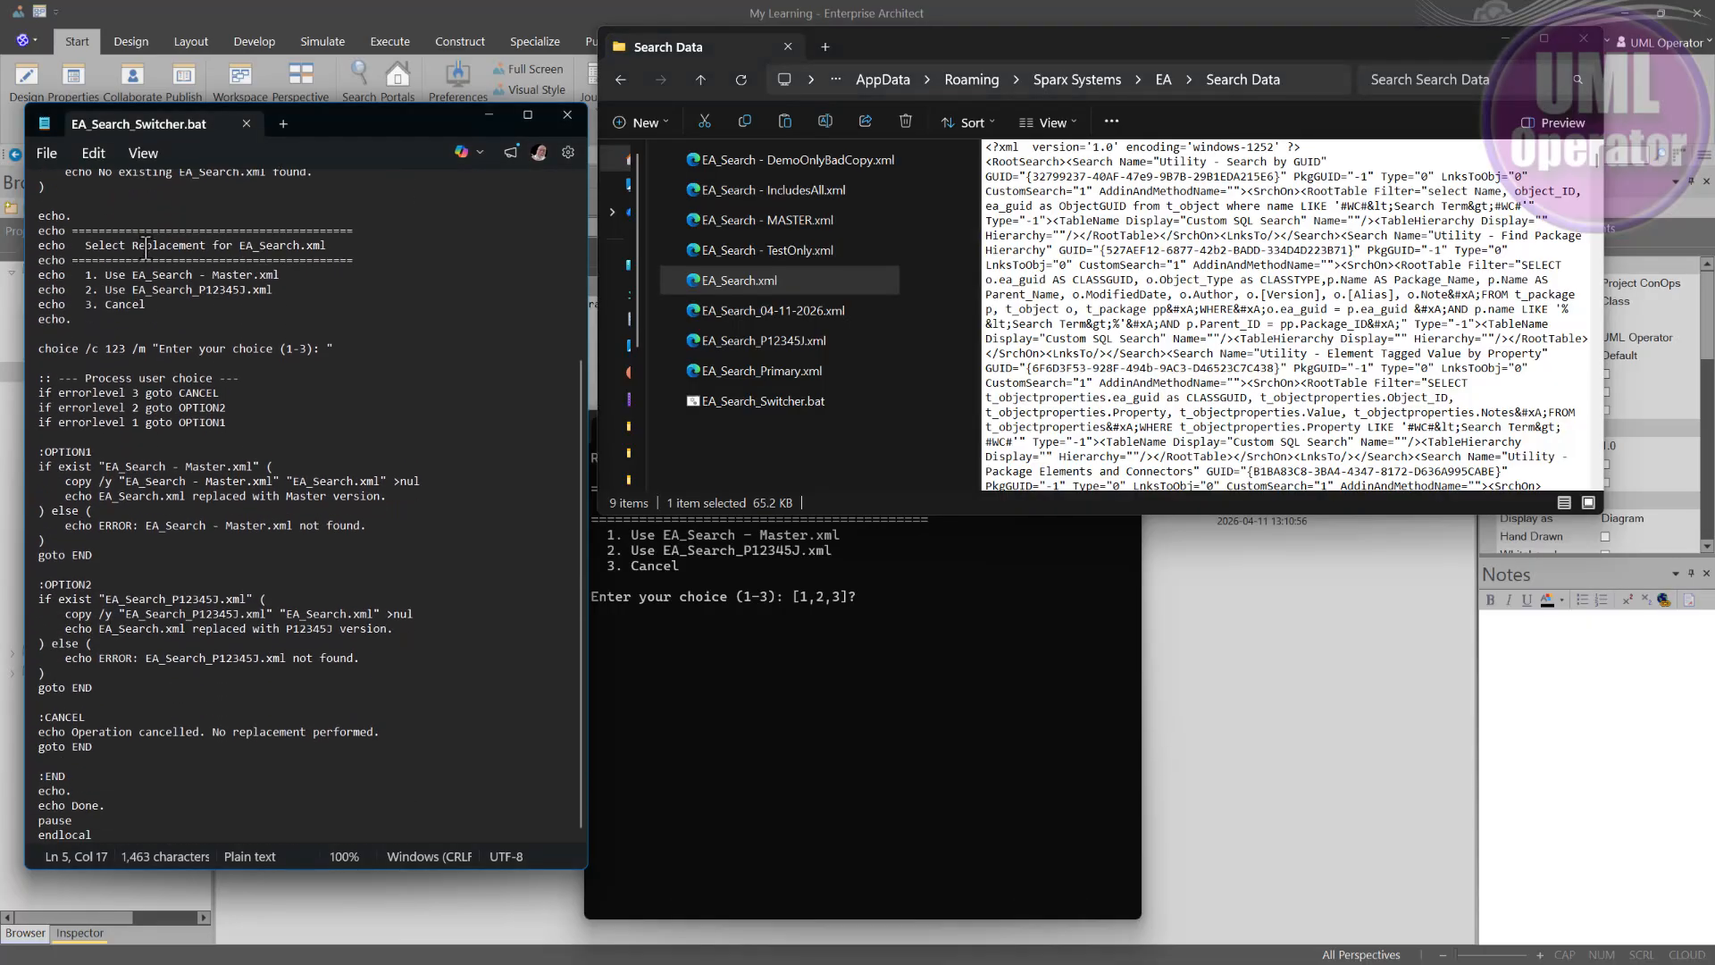
scroll(146, 247, up, 6)
click(814, 672)
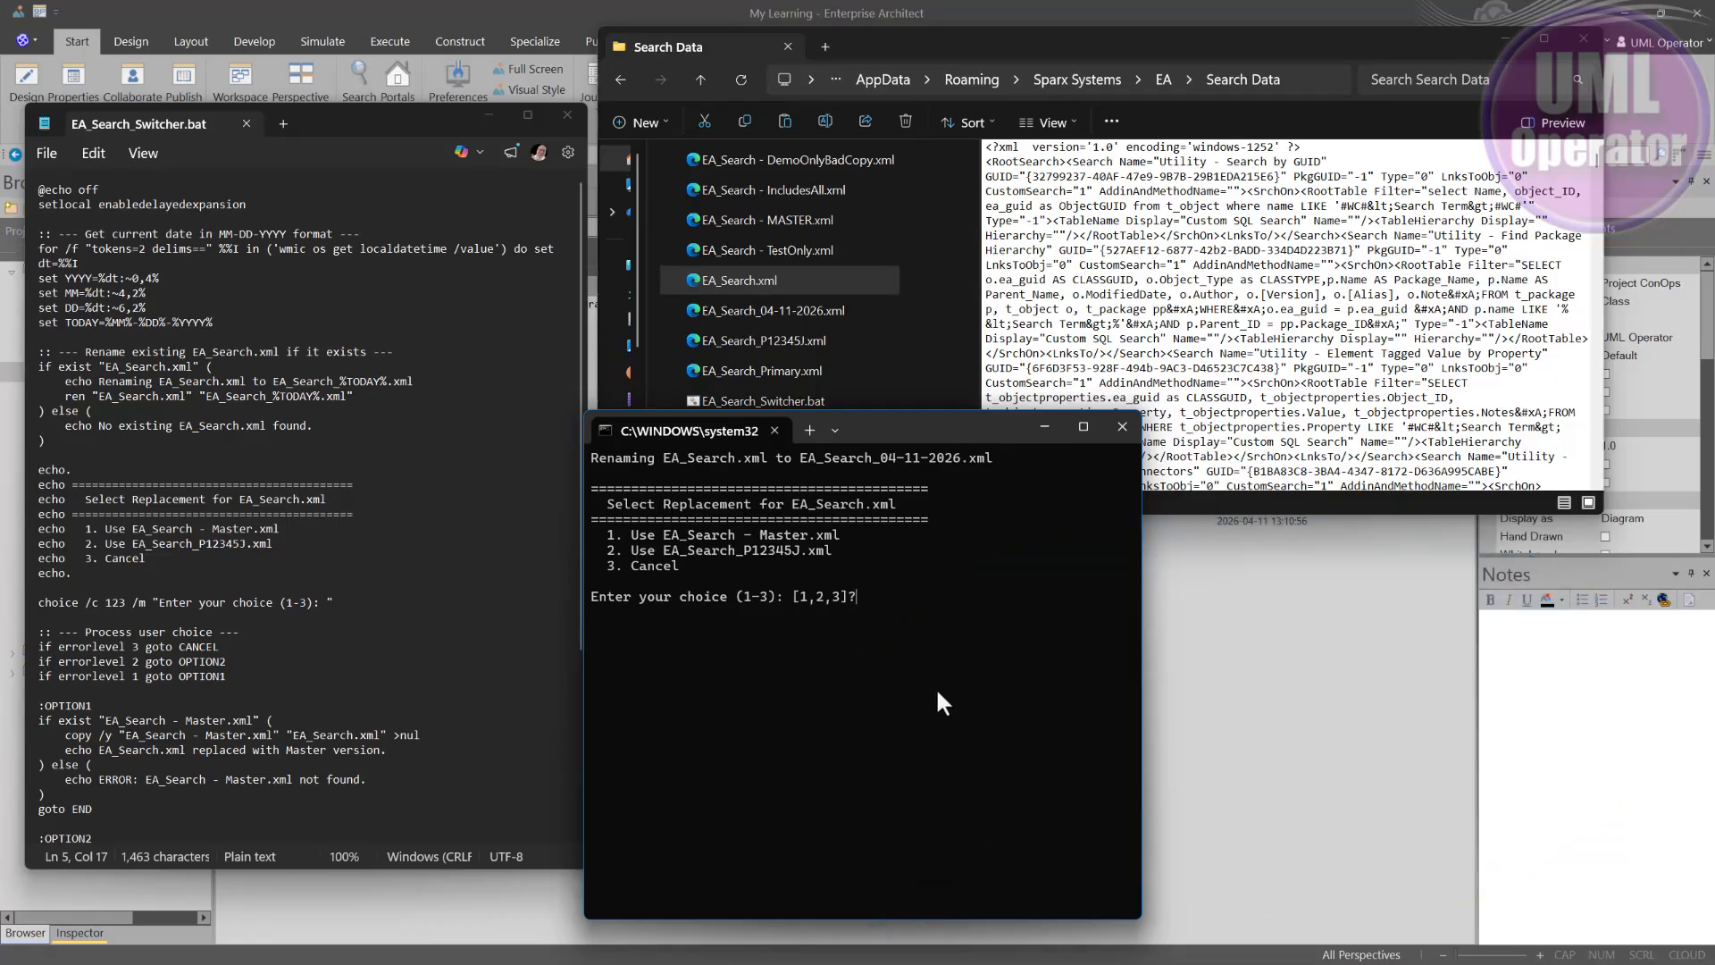
click(937, 692)
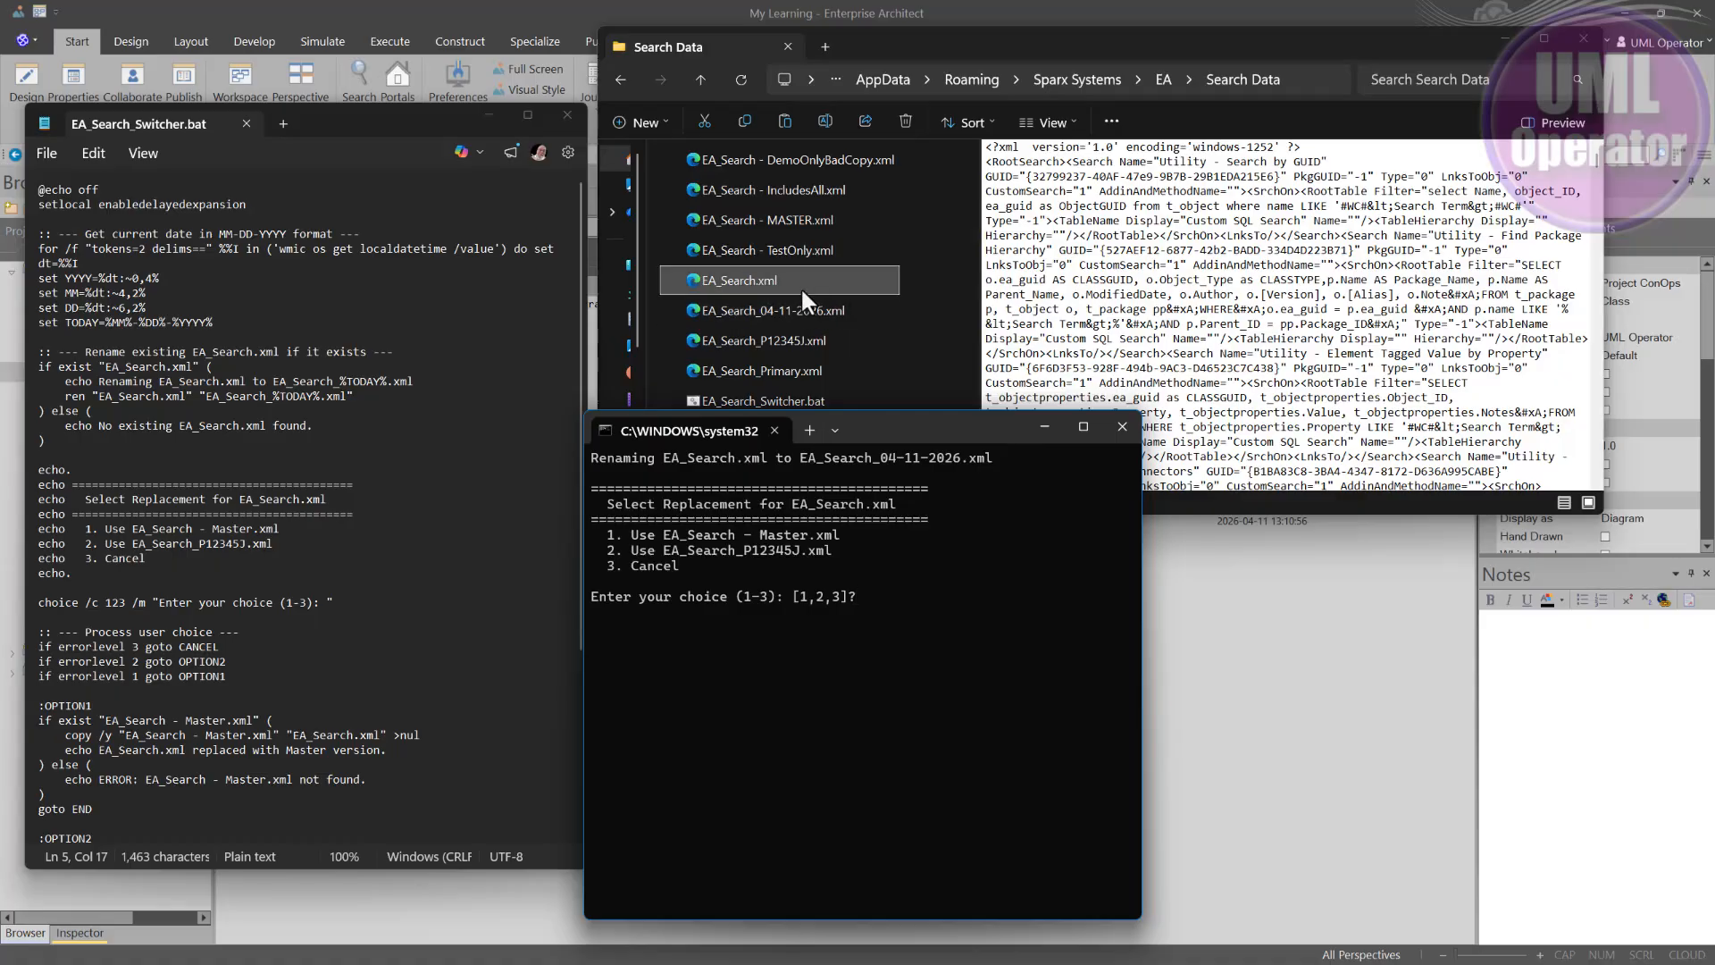
- Return to Enterprise Architect and reselect the My Searches category in Find in Project
click(1242, 634)
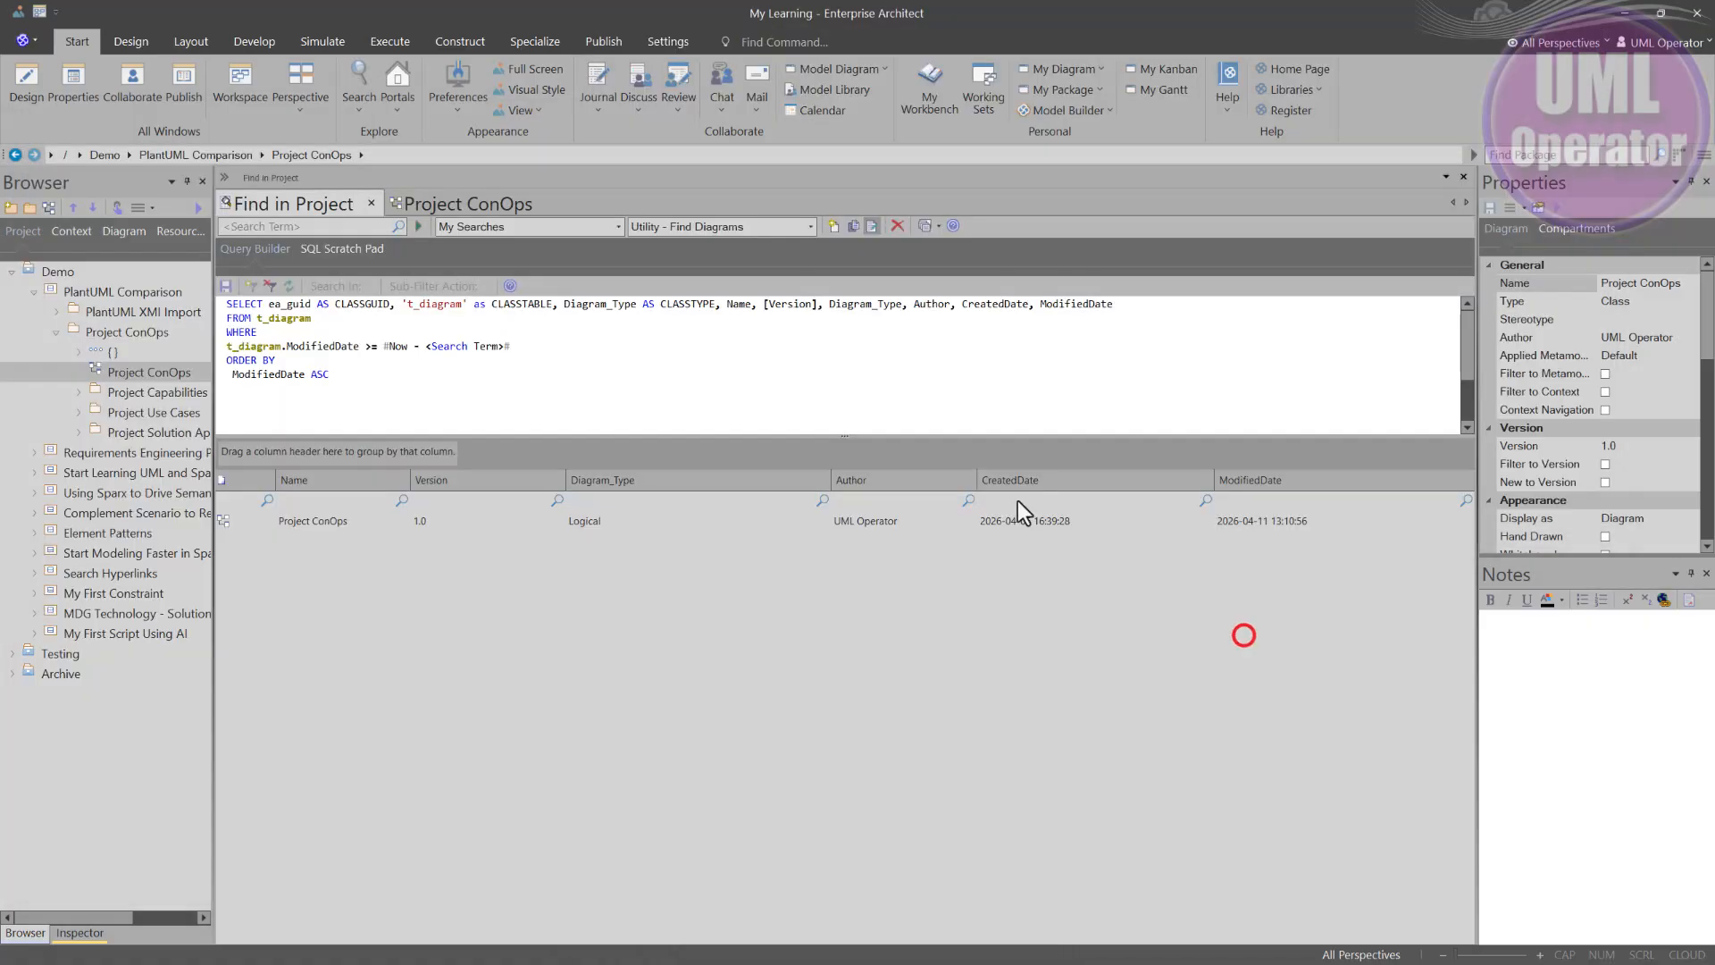
click(619, 227)
click(470, 594)
- Examine the full My Searches list, from the Chart, Design and Solution searches through the Utility searches
click(813, 226)
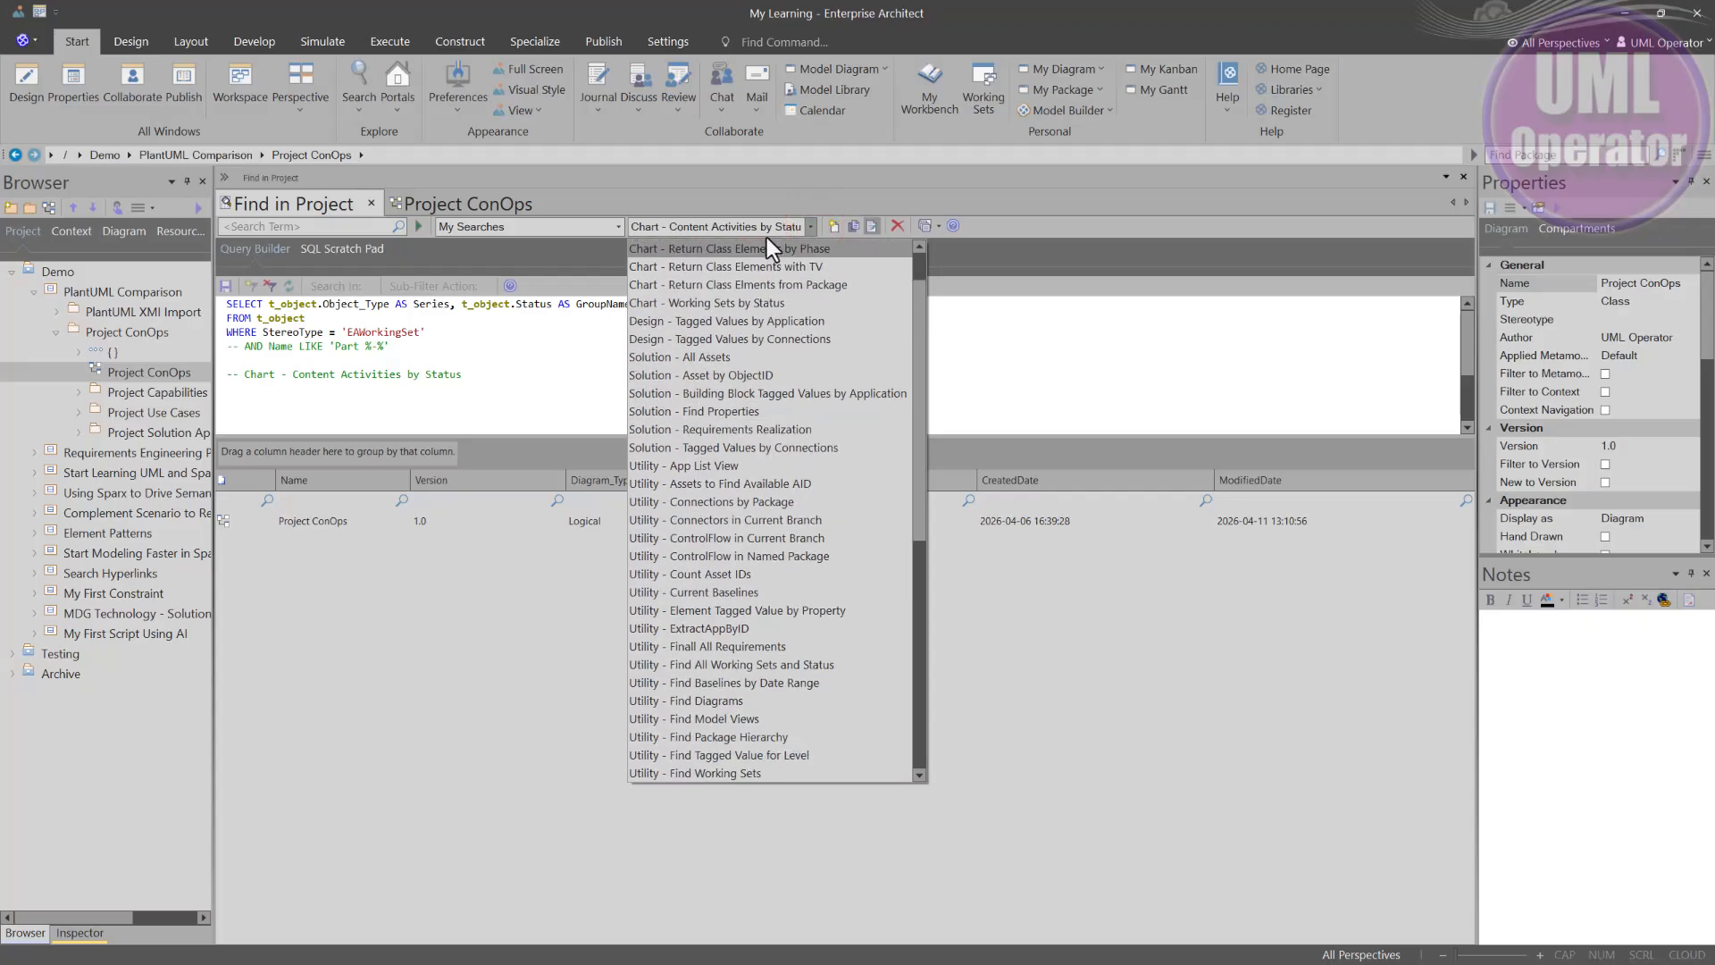
click(806, 227)
click(679, 370)
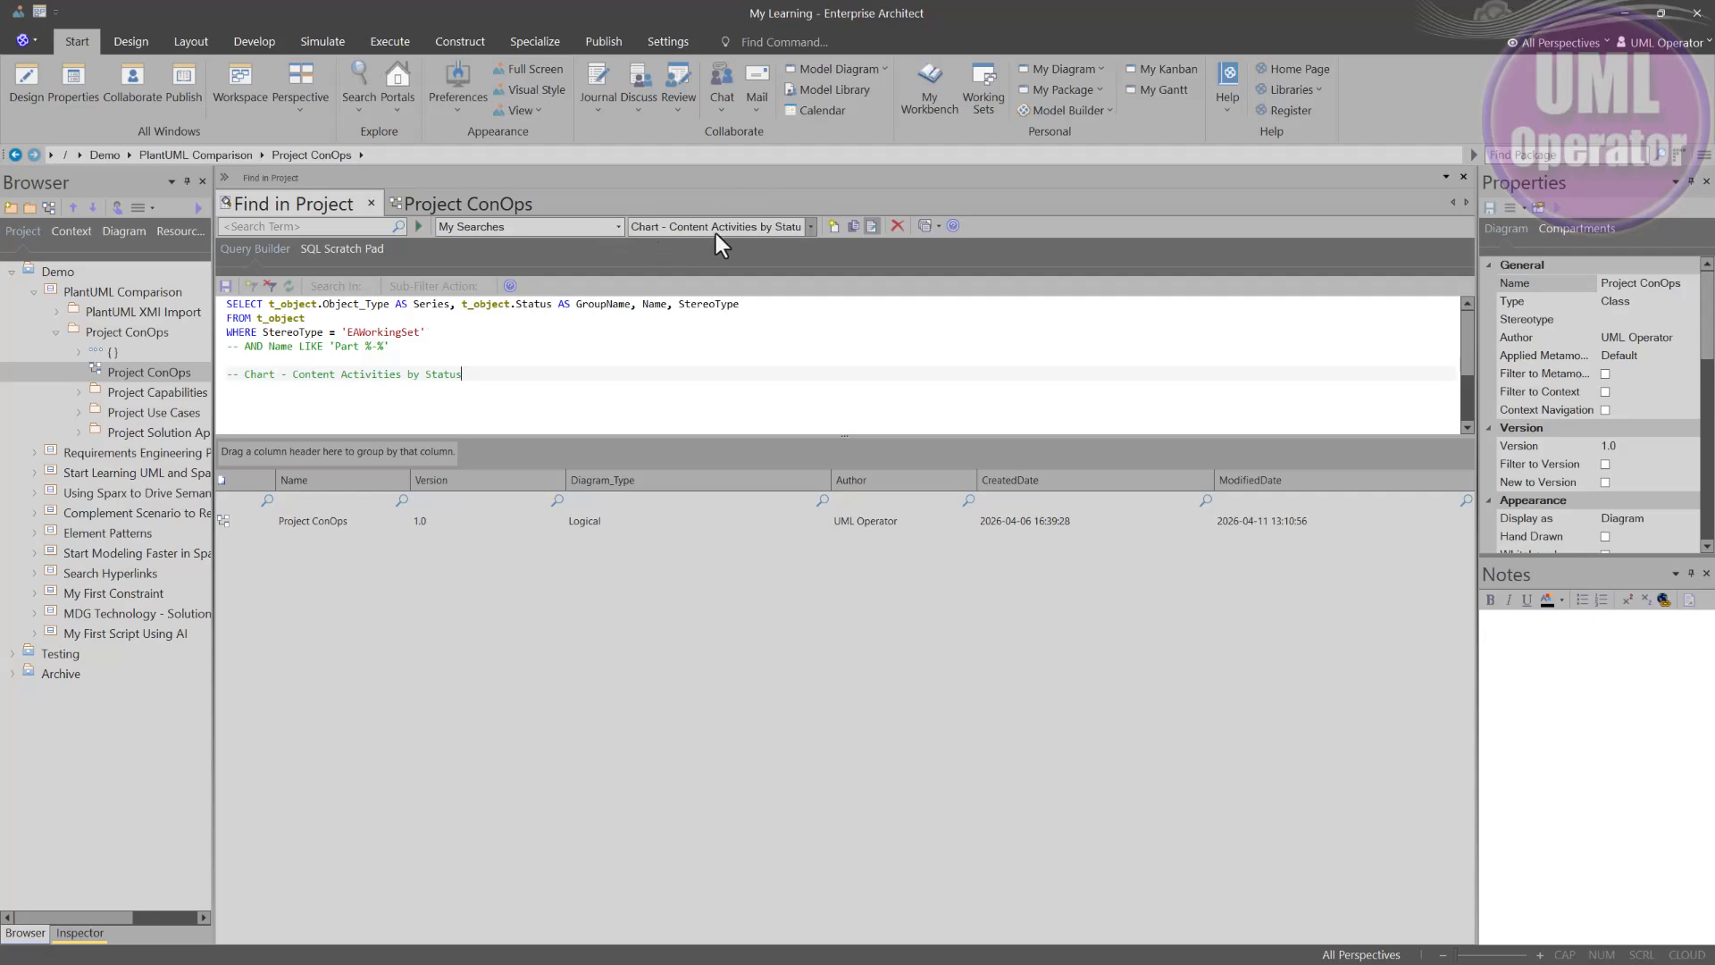
click(812, 226)
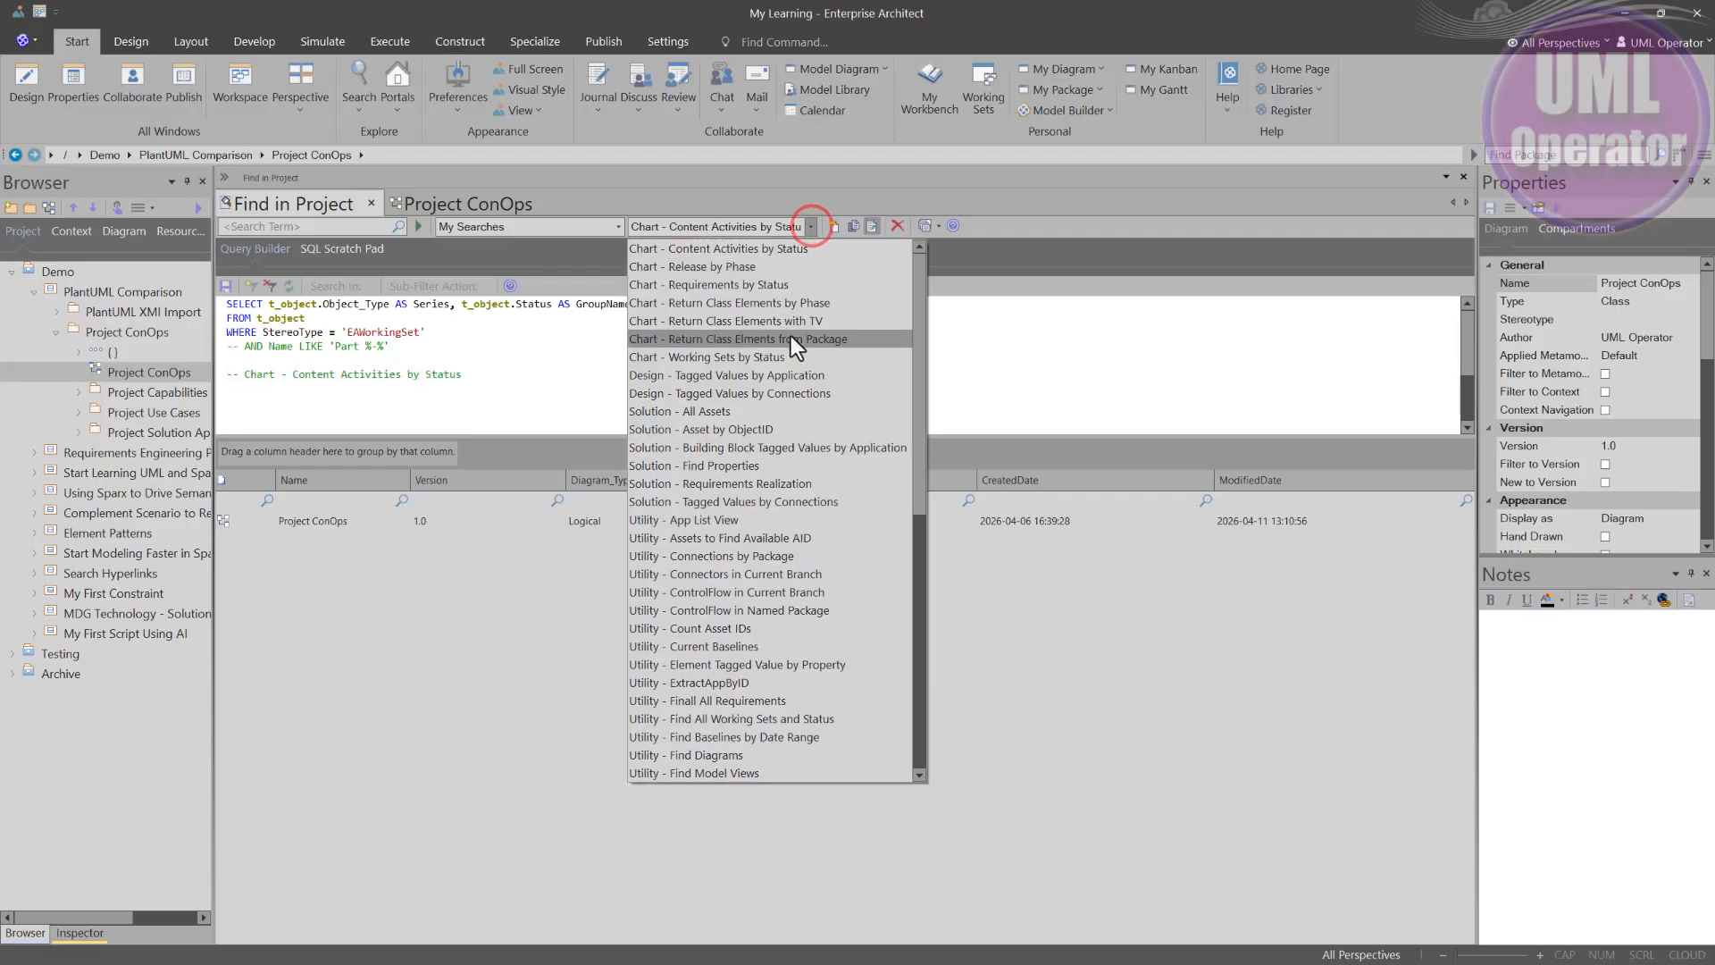
scroll(784, 338, down, 5)
scroll(780, 338, down, 4)
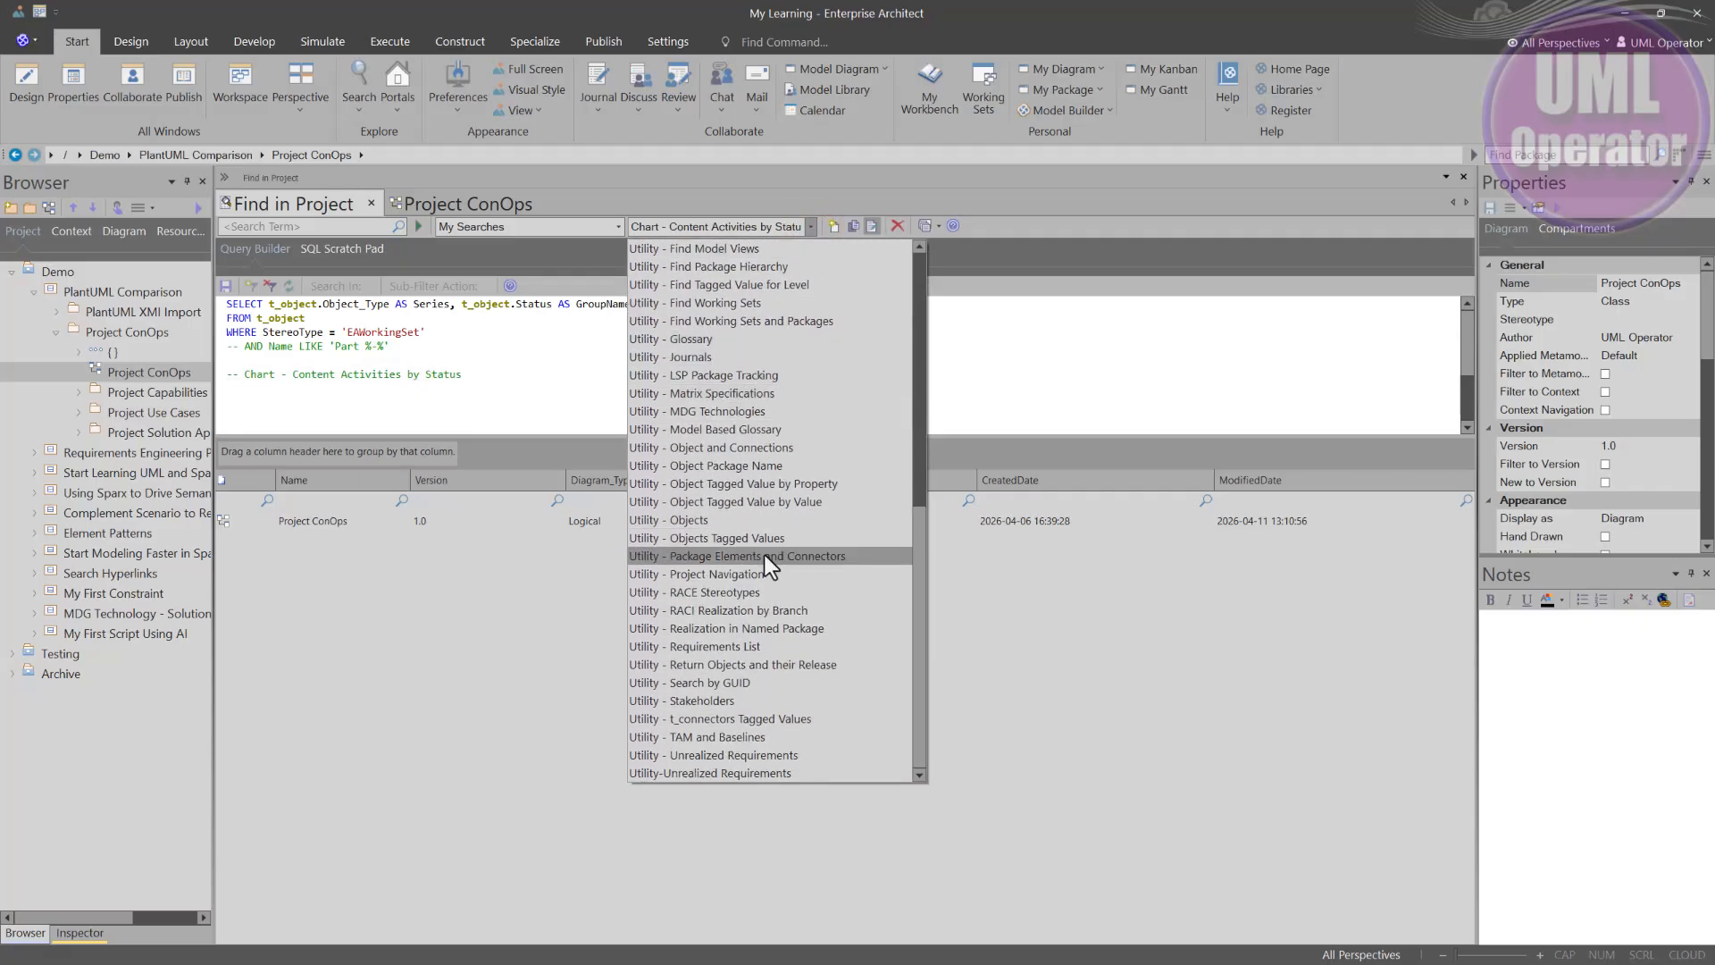
scroll(770, 524, up, 3)
scroll(774, 523, up, 7)
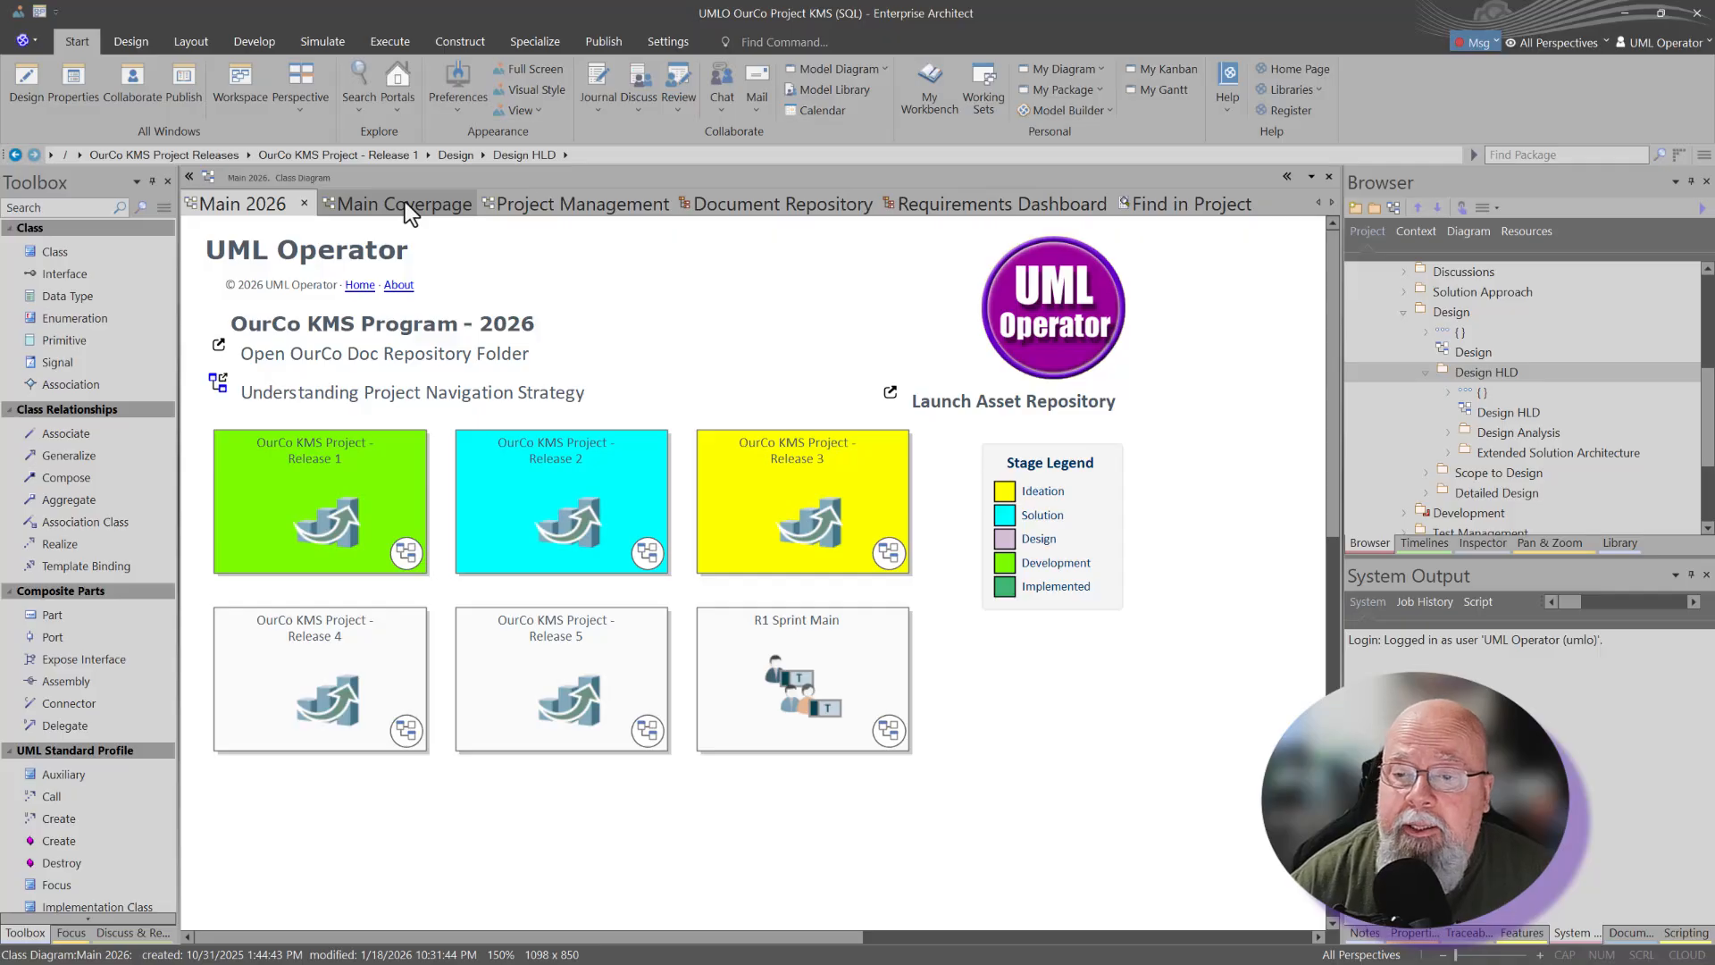
- Go through the OurCo KMS project's Main Coverpage, Project Management, Document Repository and Requirements Dashboard views to Find in Project
click(405, 202)
click(507, 209)
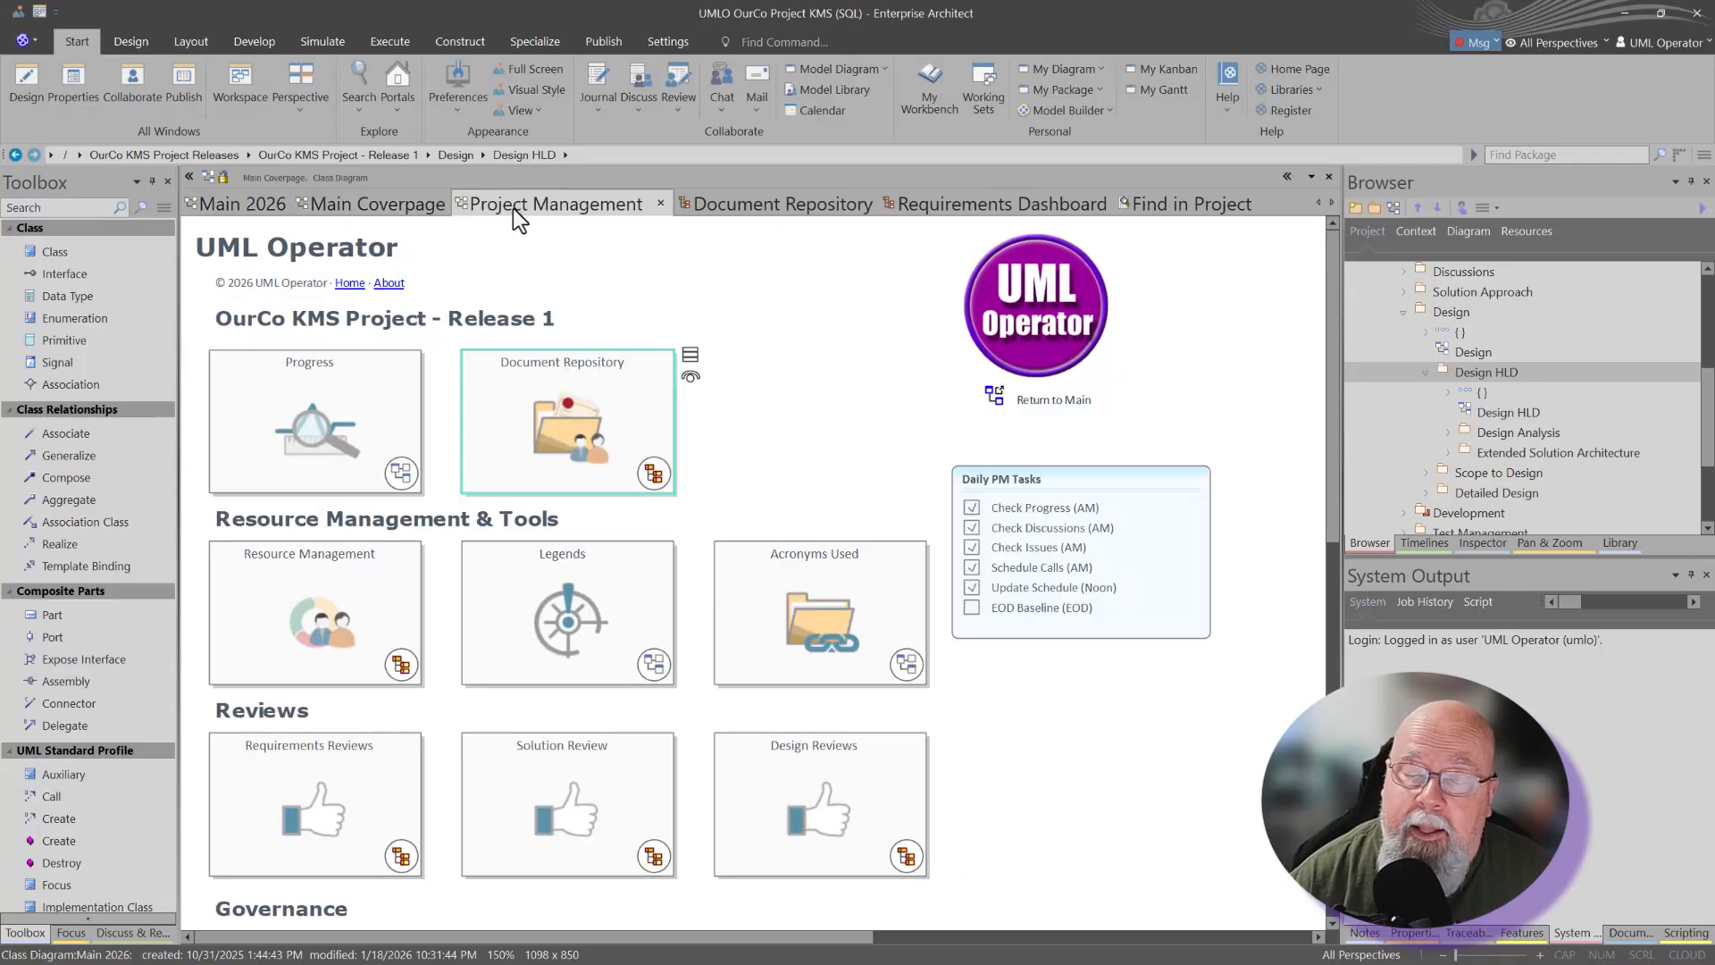
click(726, 202)
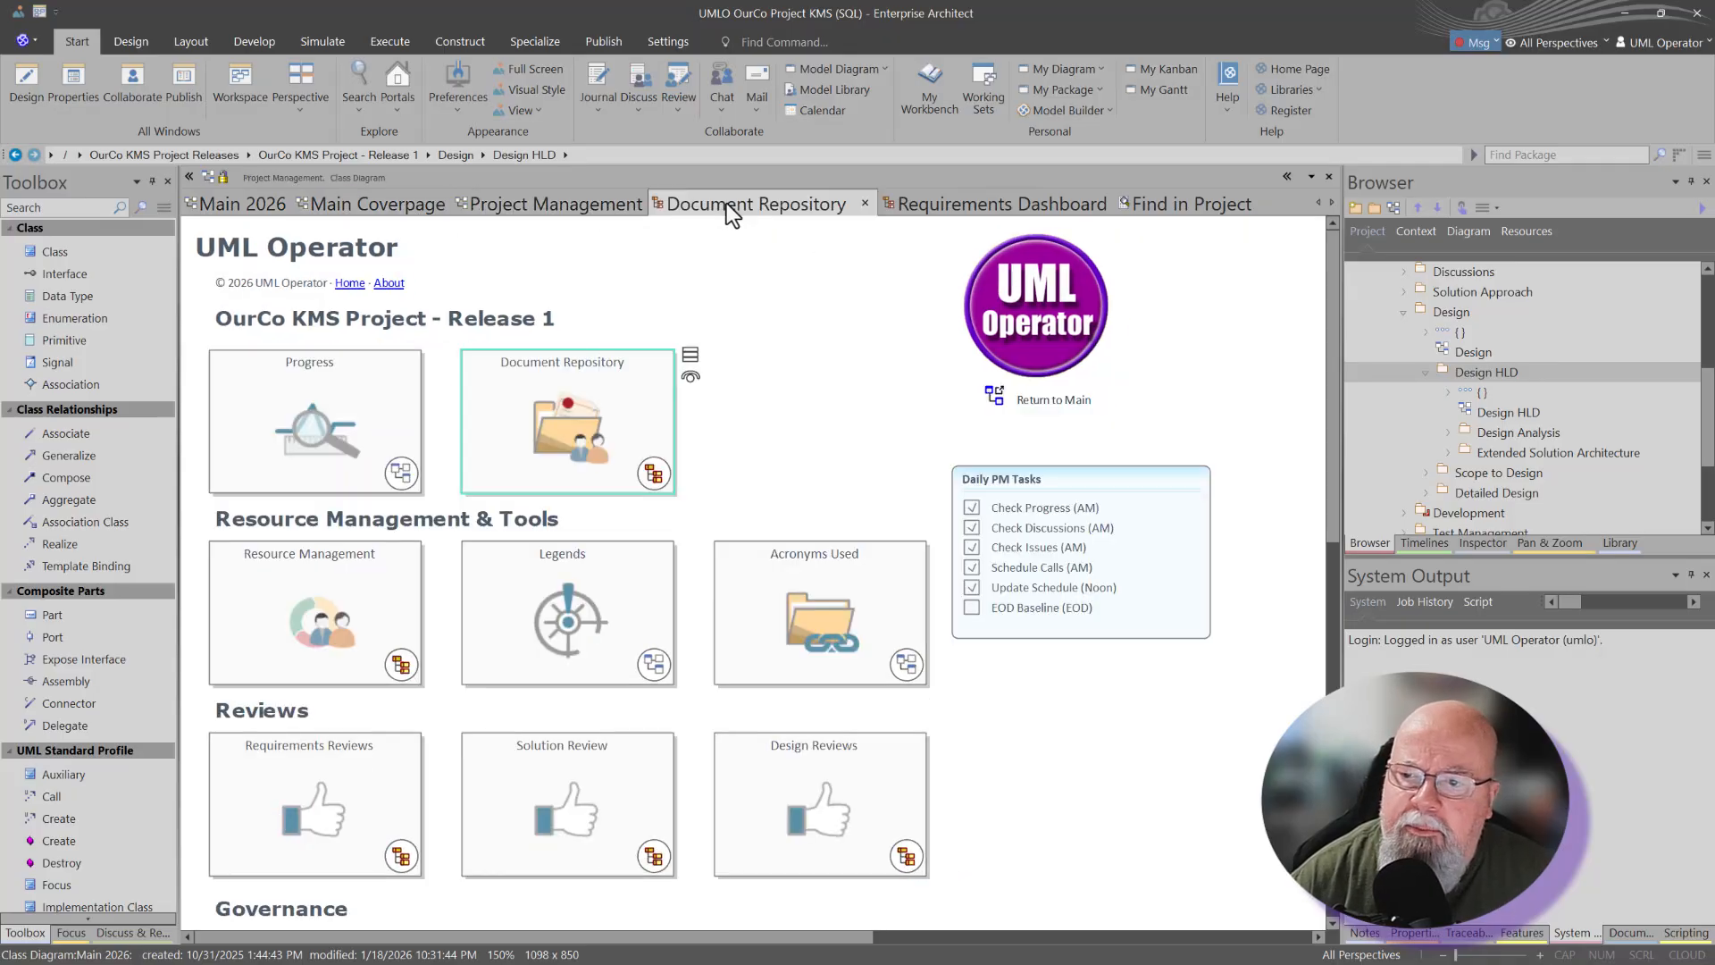
click(941, 206)
click(1161, 207)
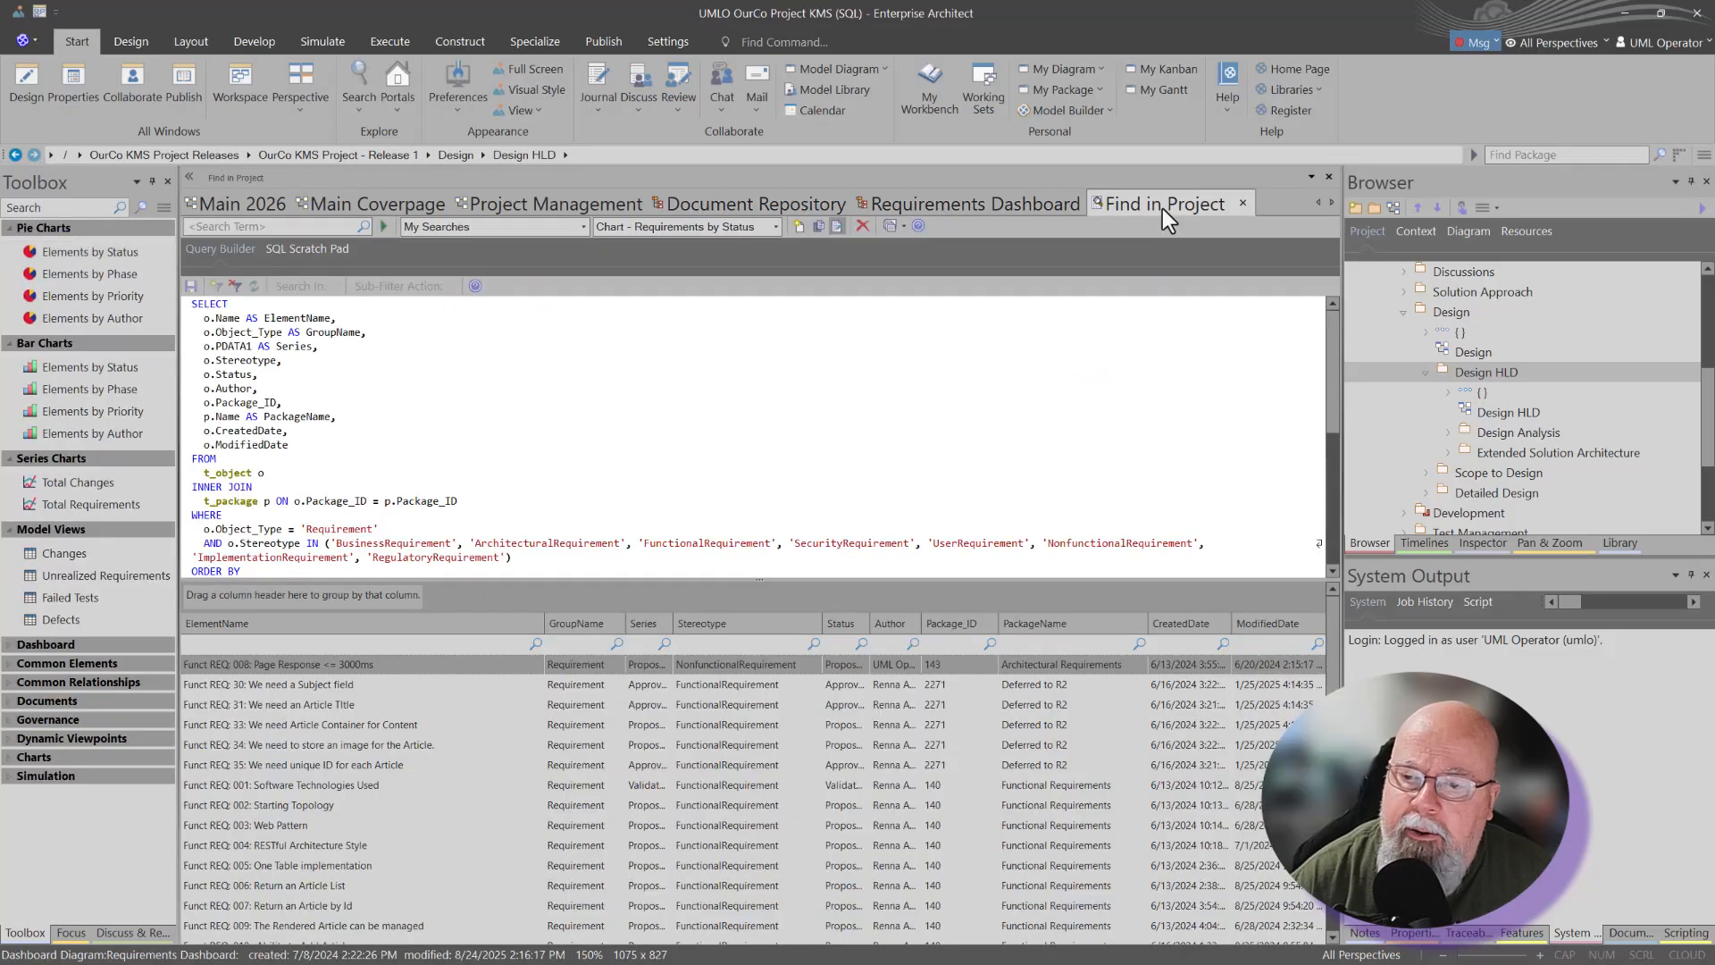